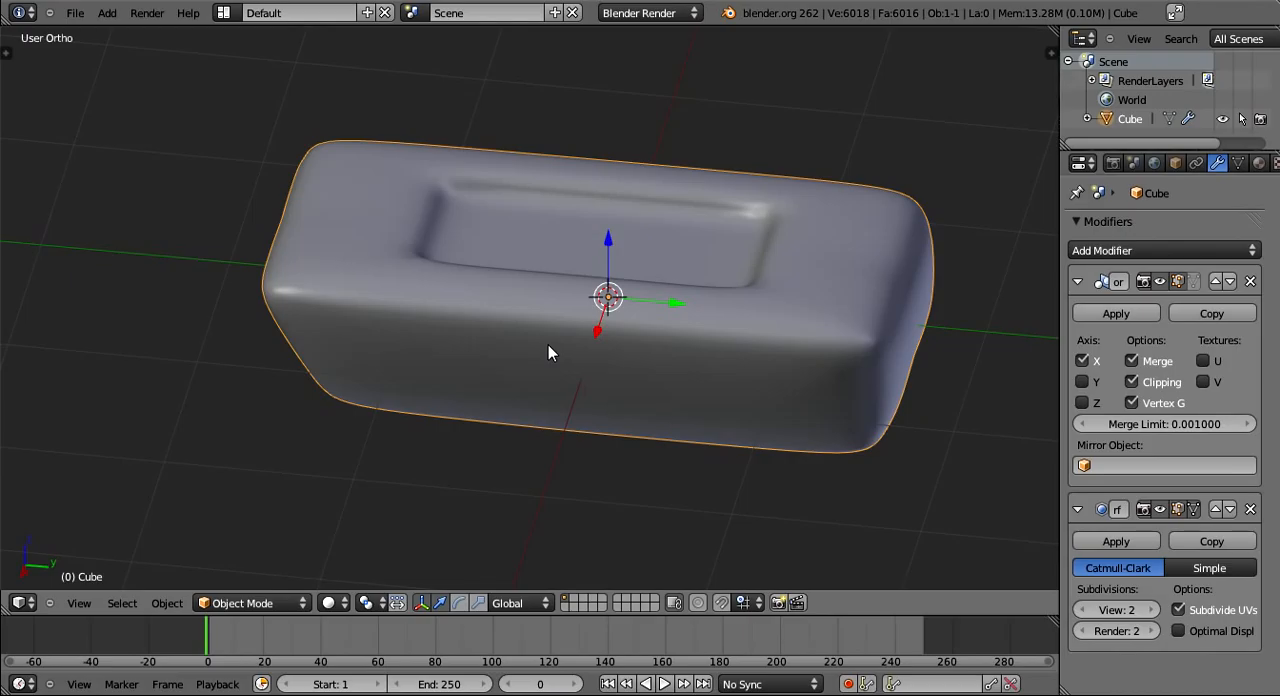
- Add an edge loop across the block in Edit Mode near one short end of the recess, sliding it by about -0.47
middle_click_drag(548, 344, 483, 417)
key("Tab")
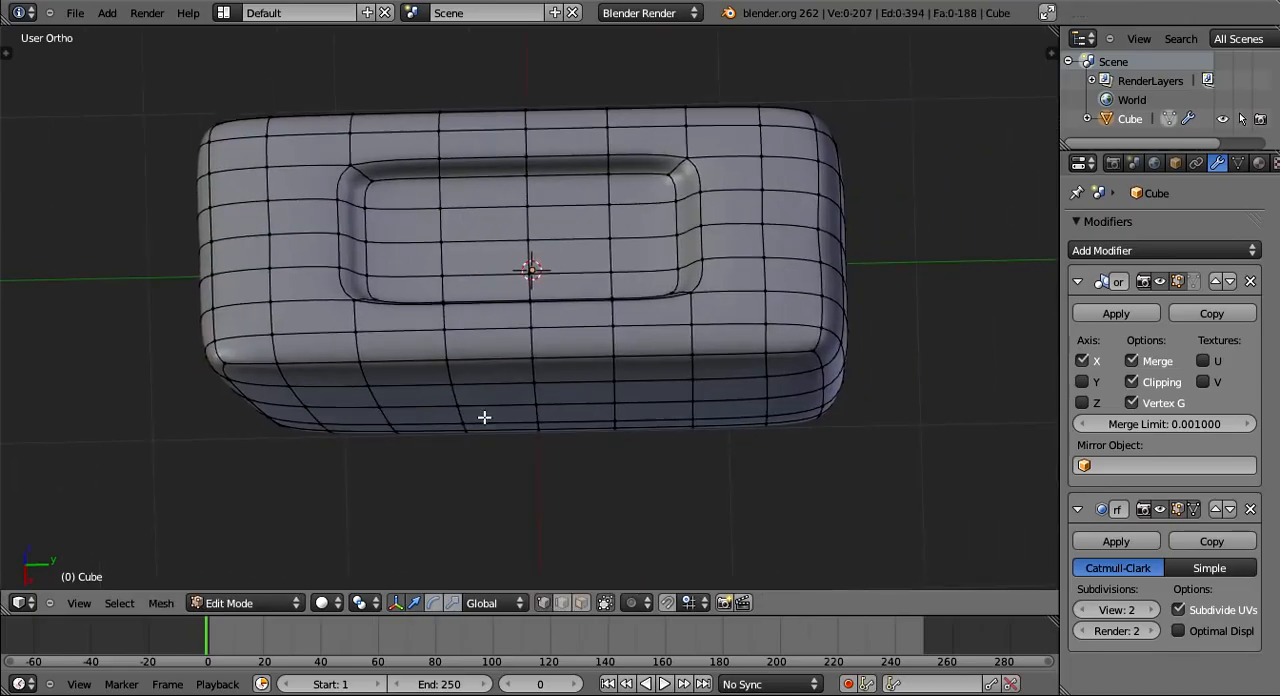
middle_click_drag(608, 428, 275, 472, "shift")
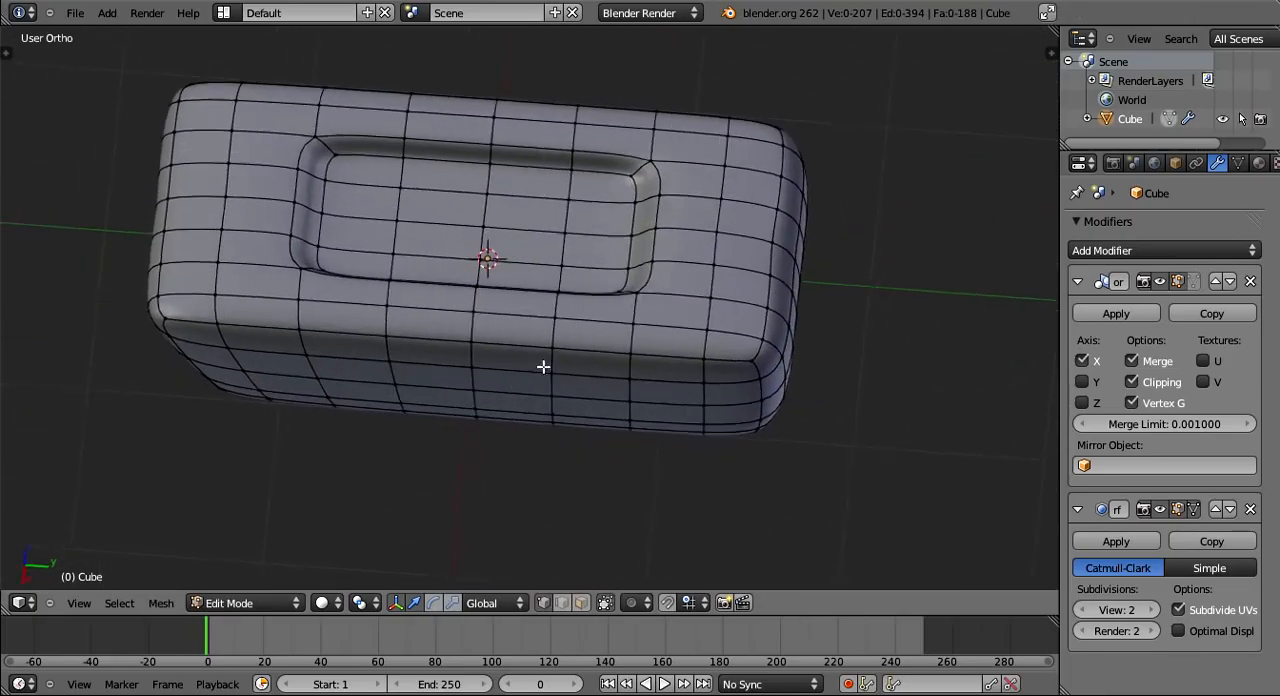
middle_click_drag(543, 366, 482, 427, "shift")
scroll(482, 427, "up", 3)
scroll(546, 380, "up", 2)
scroll(529, 386, "down", 3)
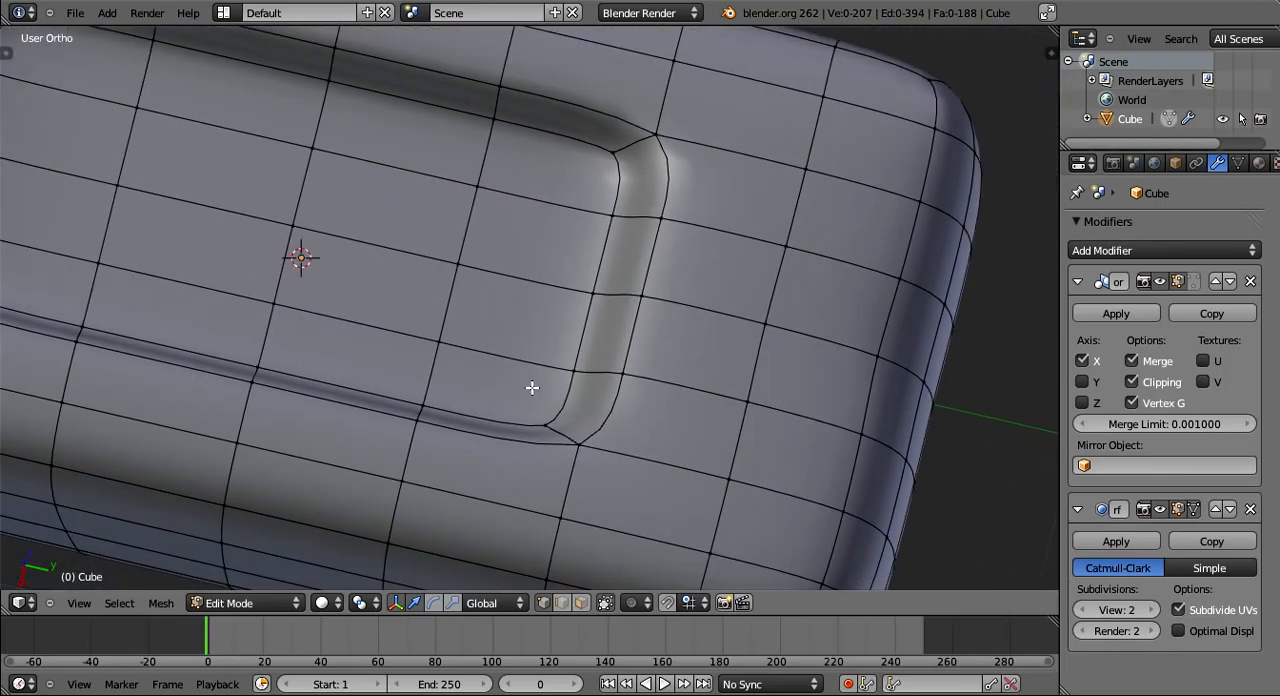
key("ctrl+r")
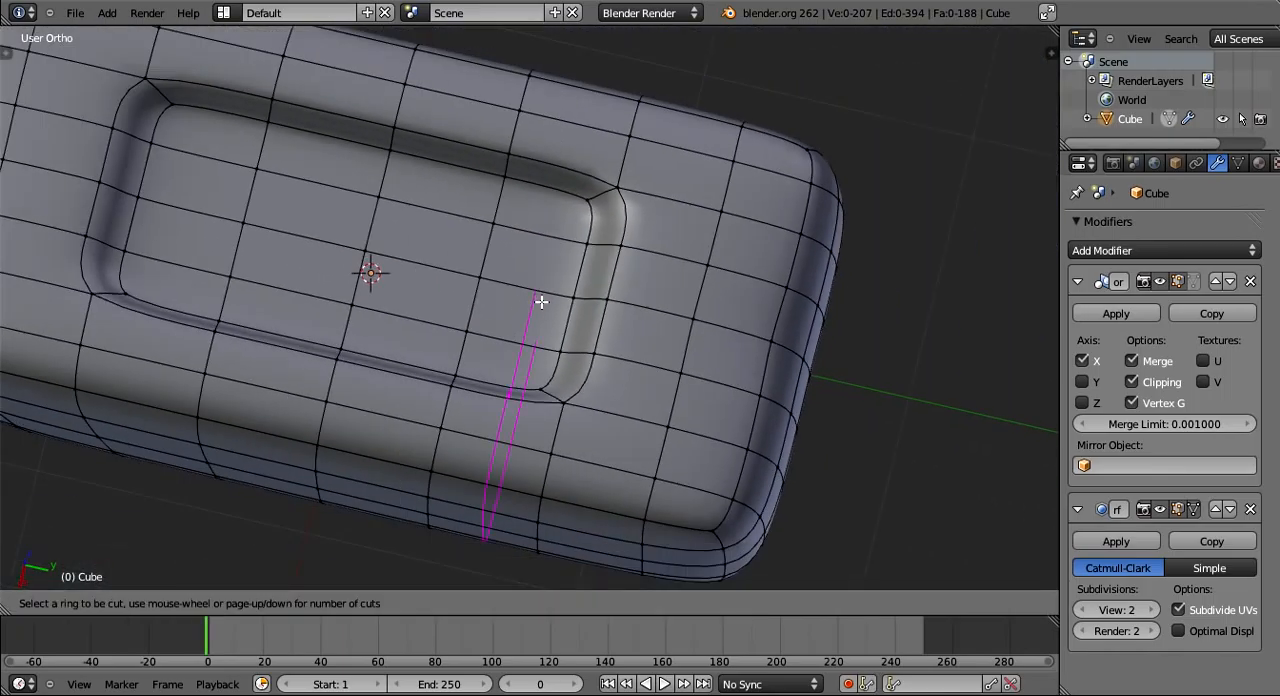
key("Escape")
middle_click_drag(541, 301, 634, 283)
key("ctrl+r")
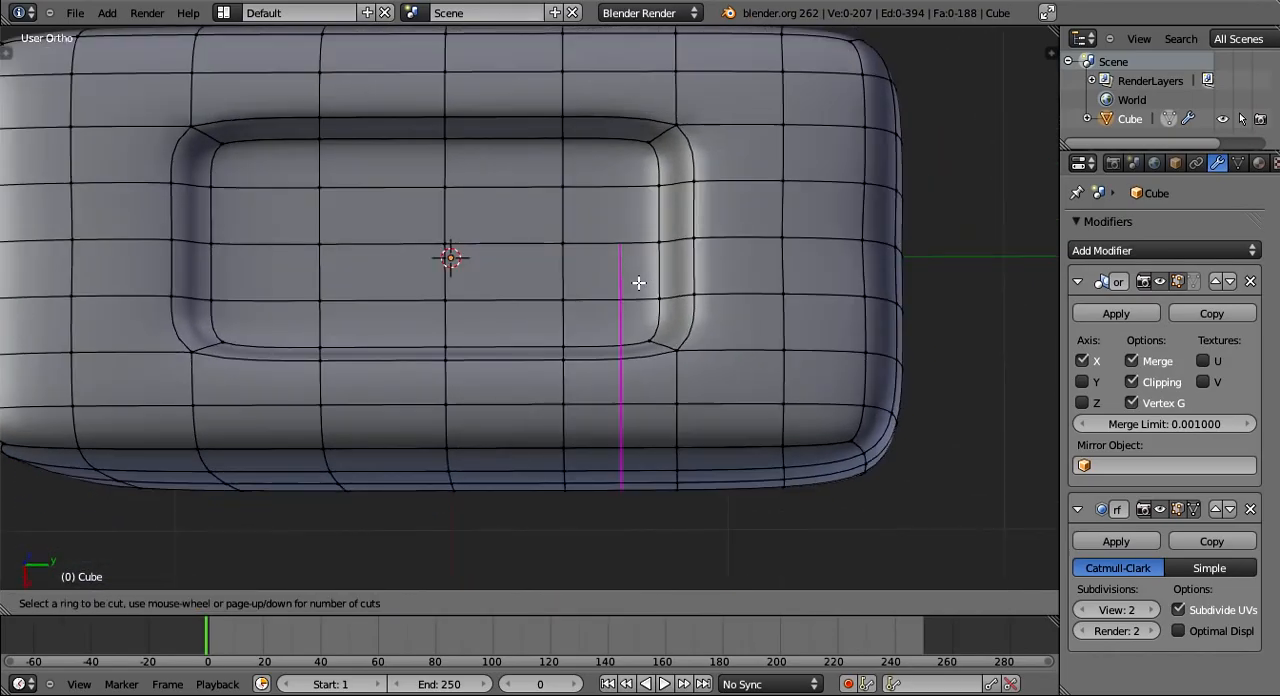
left_click(638, 283)
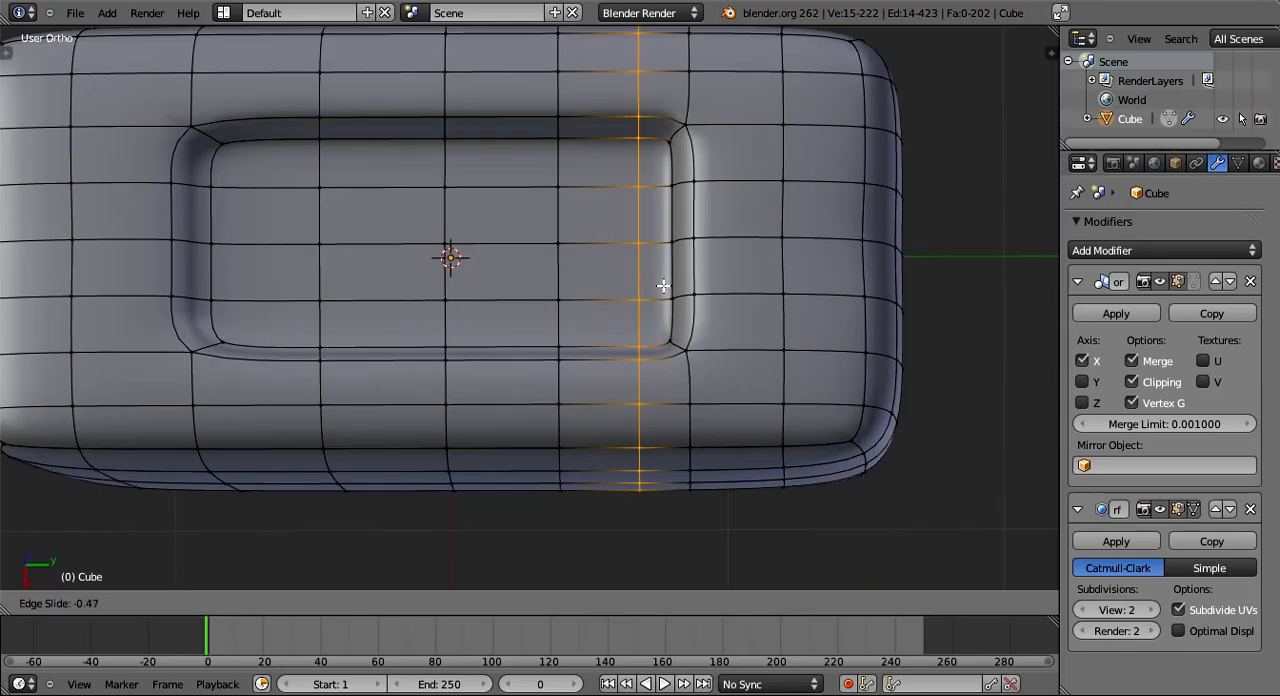
left_click(663, 287)
- Add a second edge loop across the block between the recess's centre and the loop near its end
middle_click_drag(663, 287, 495, 262)
key("ctrl+r")
left_click(506, 265)
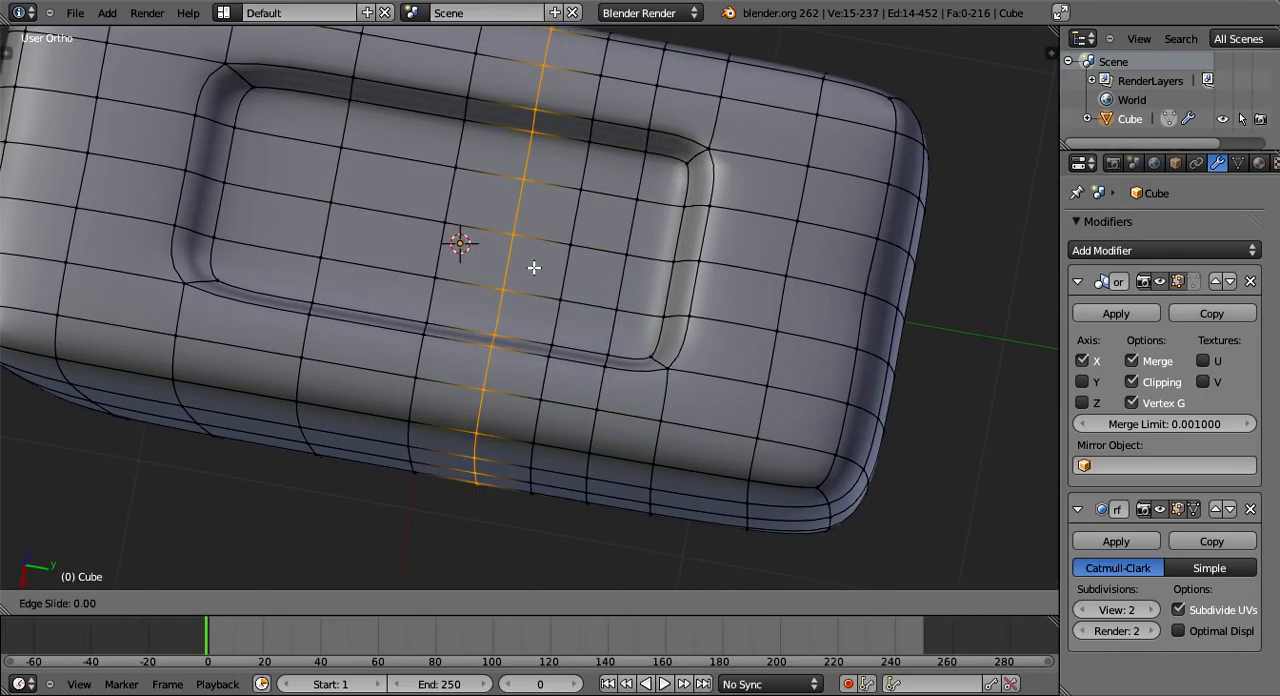
left_click(554, 249)
middle_click_drag(554, 249, 558, 277)
scroll(558, 277, "down", 6)
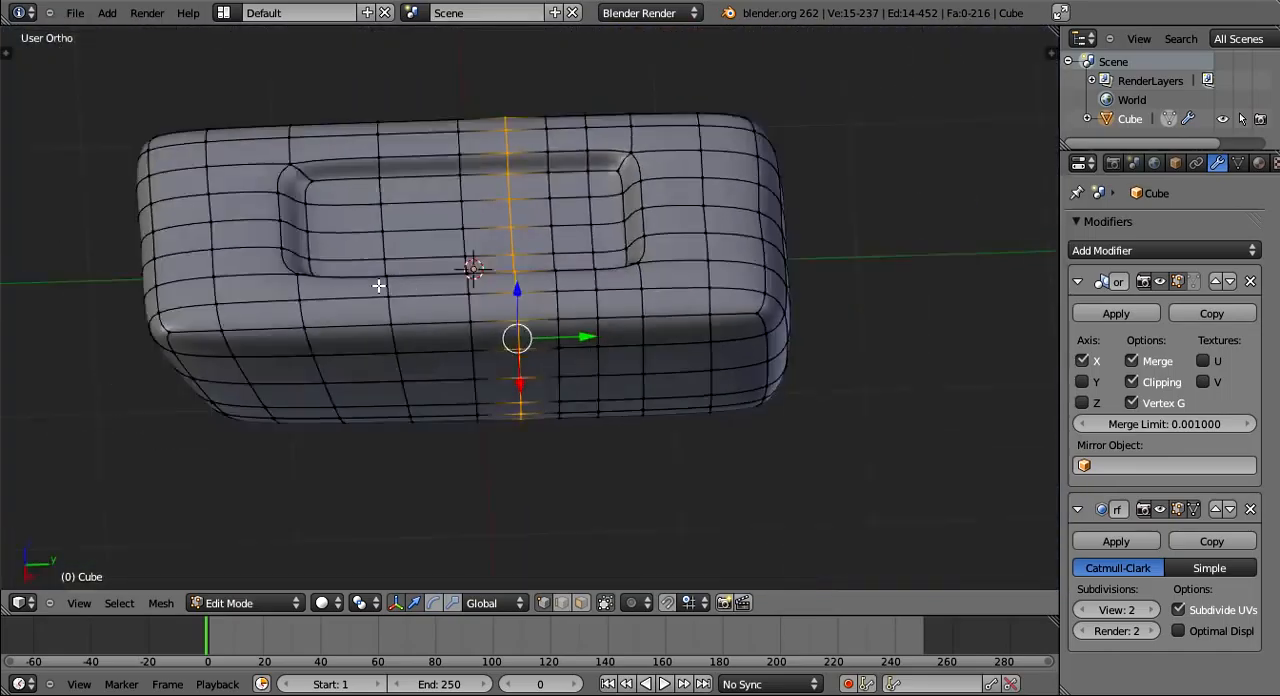
- Clear the selection and examine the mesh's recess, sides and open end from several angles
middle_click_drag(377, 286, 495, 214)
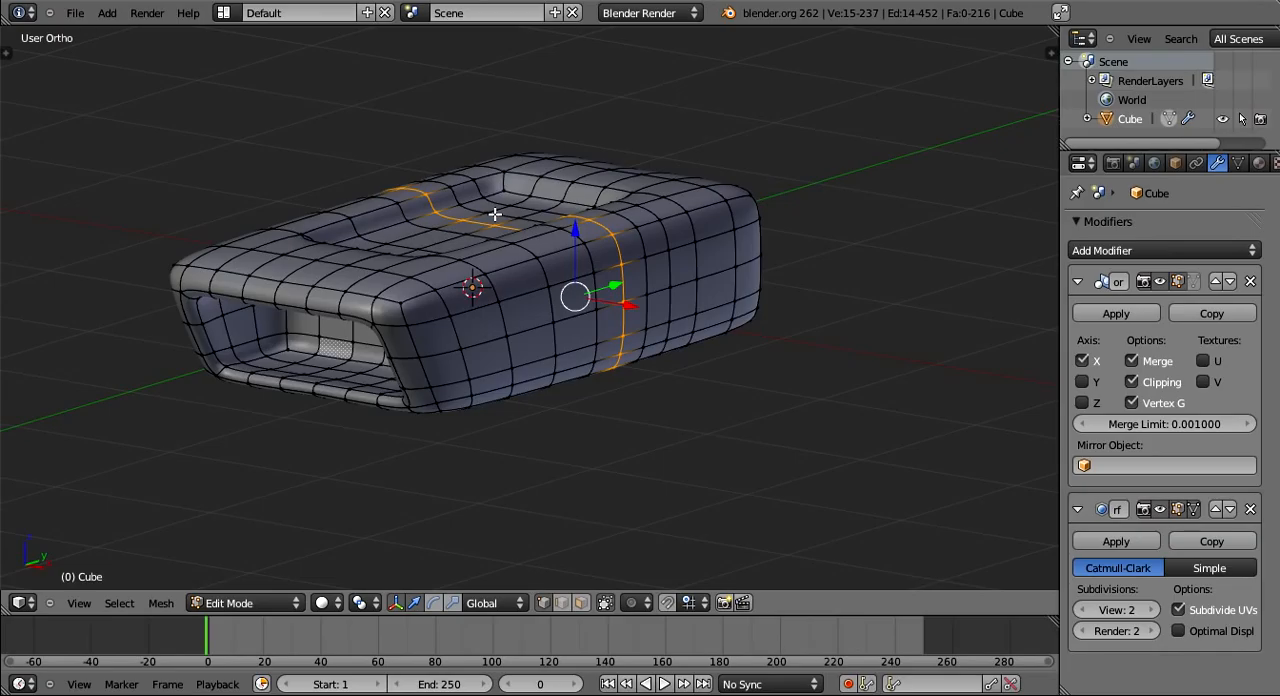
middle_click_drag(495, 214, 536, 367)
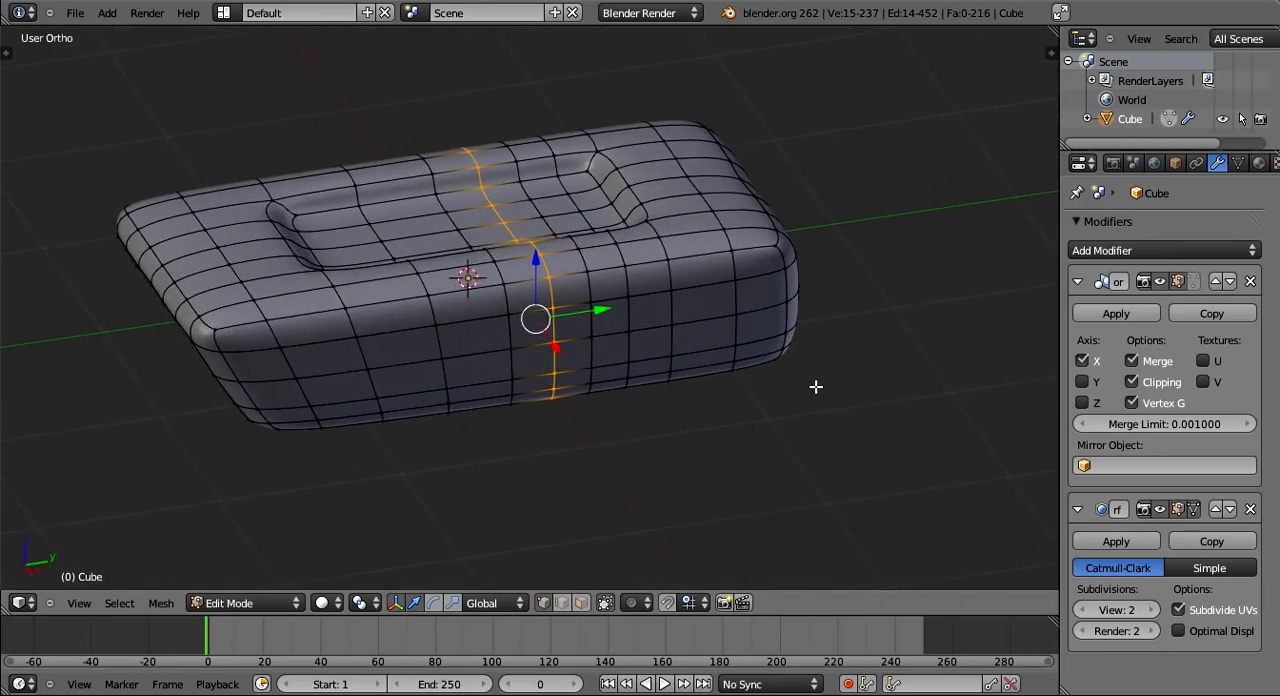
key("z")
key("z")
key("a")
middle_click_drag(694, 351, 501, 411)
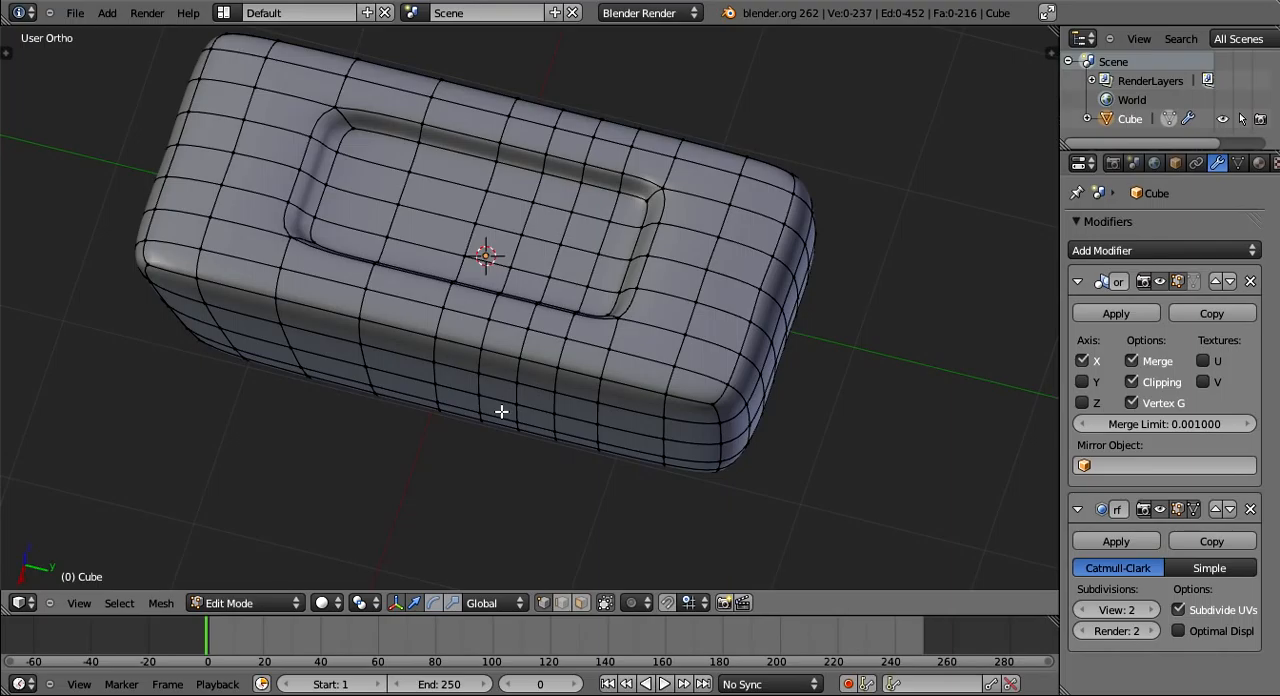
middle_click_drag(501, 411, 682, 193)
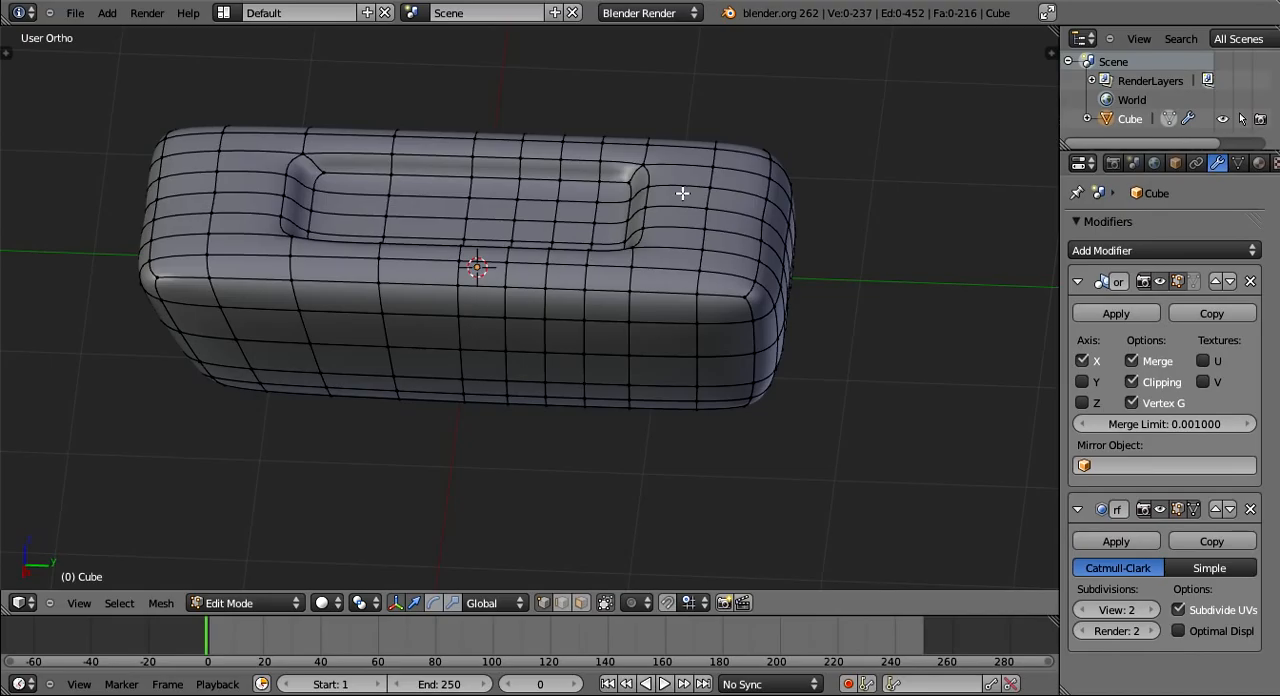
middle_click_drag(682, 193, 526, 287)
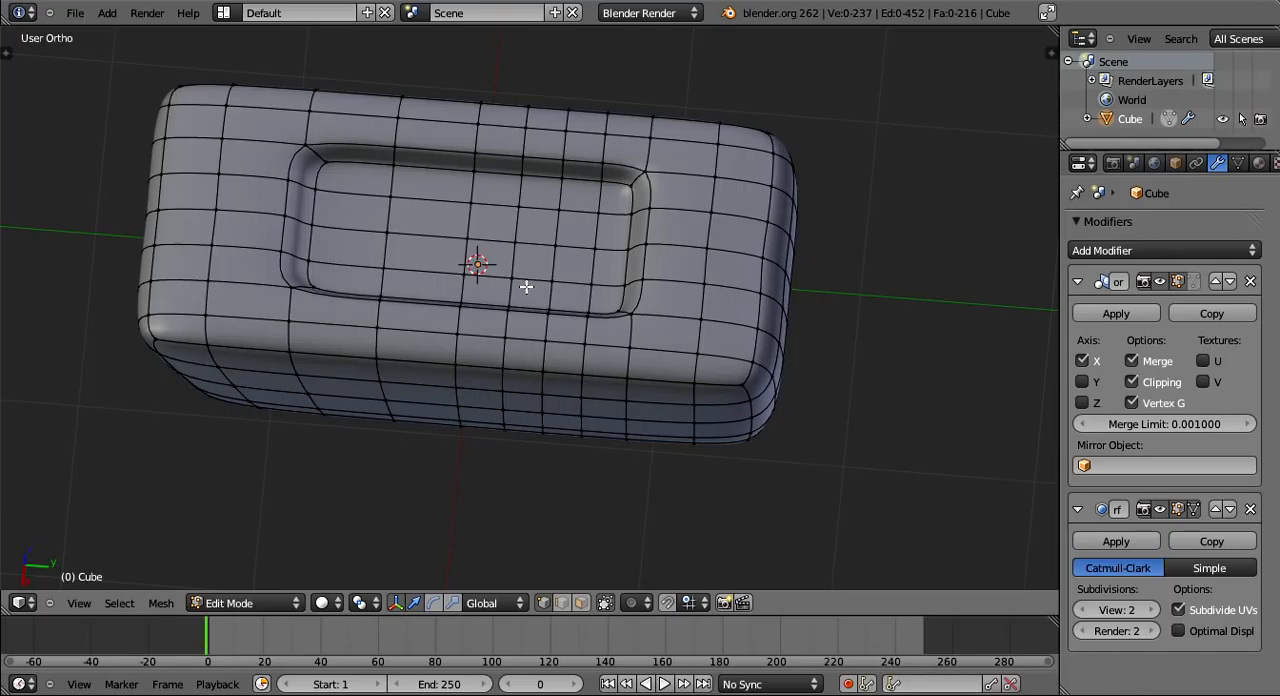
middle_click_drag(526, 287, 589, 436)
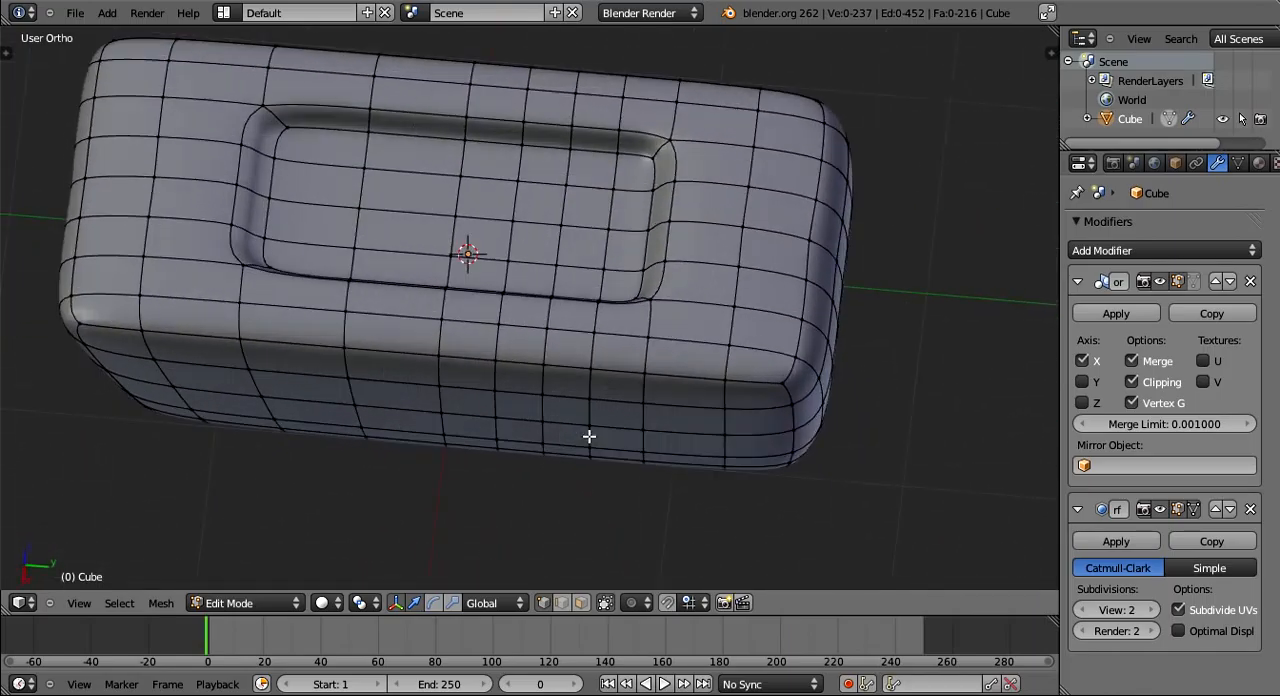
- Select the two-column band of recess-floor vertices between the new edge loops and extrude it
scroll(575, 360, "up", 2)
middle_click_drag(574, 354, 528, 366)
scroll(560, 418, "up", 2)
right_click(463, 386)
right_click(562, 396, "shift")
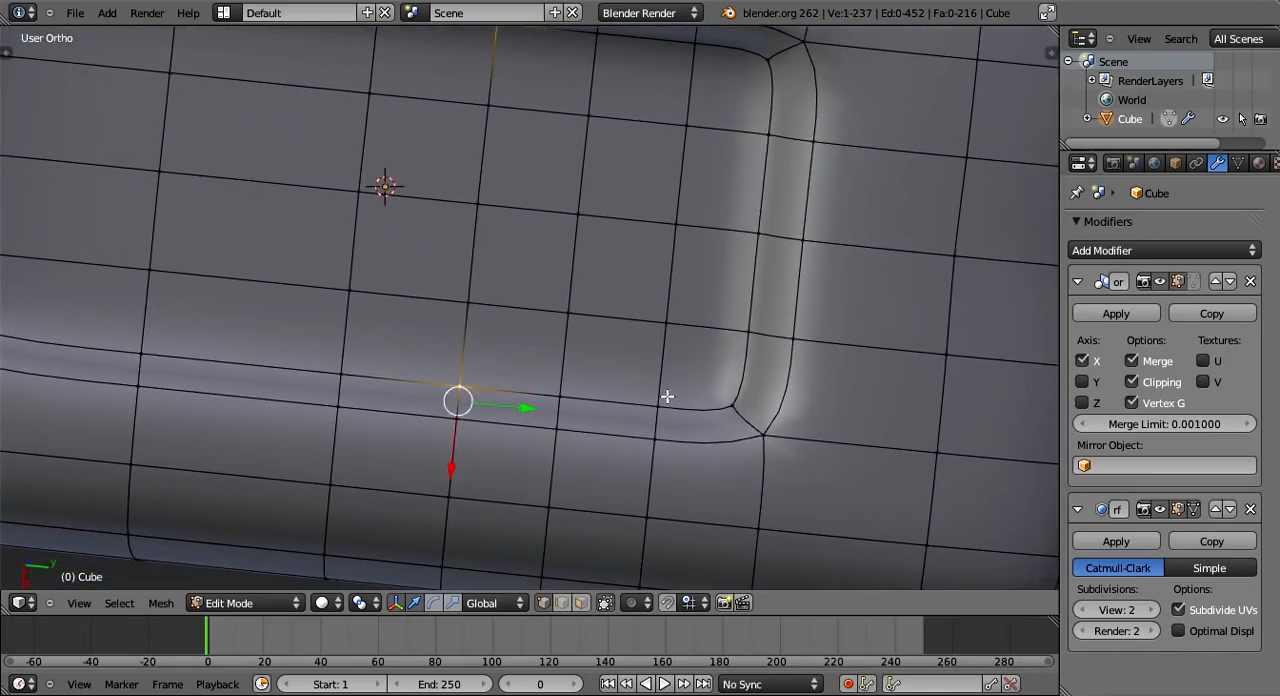
right_click(662, 403, "shift")
right_click(665, 322, "shift")
right_click(468, 302, "shift")
right_click(571, 313, "shift")
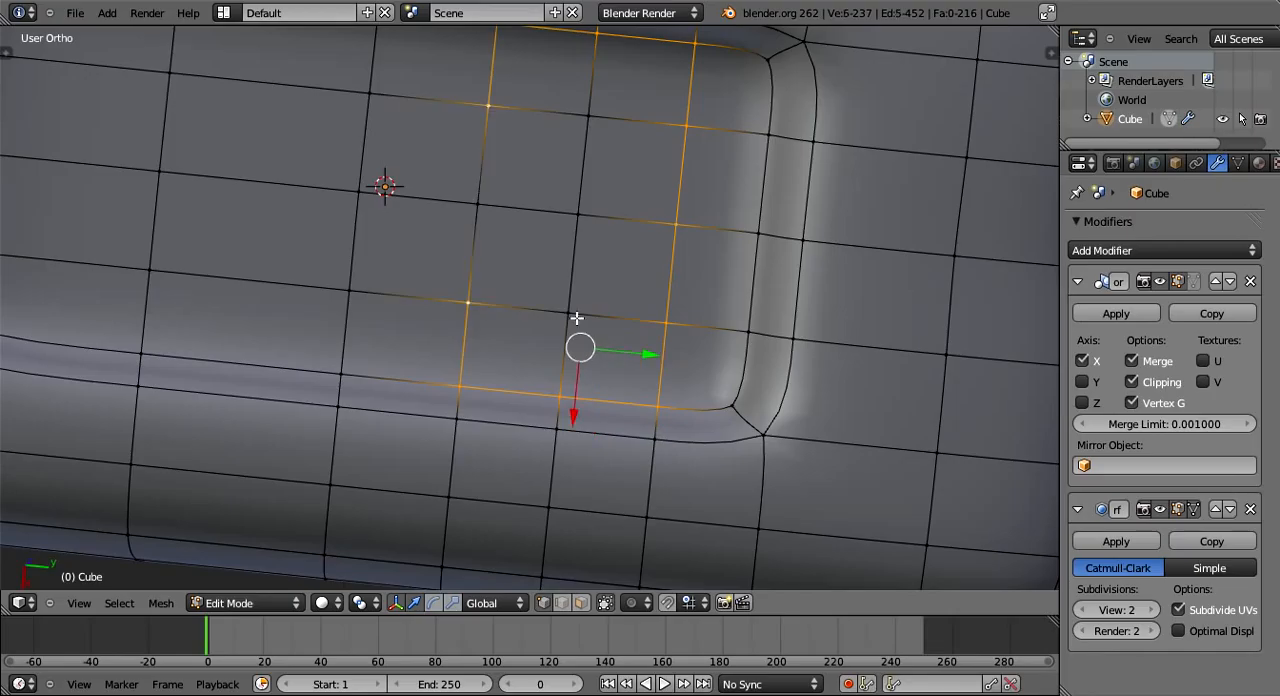
right_click(583, 219, "shift")
right_click(572, 316, "shift")
middle_click_drag(580, 374, 548, 213)
middle_click_drag(550, 290, 553, 414, "shift")
scroll(560, 413, "down", 2)
middle_click_drag(706, 403, 637, 417)
scroll(677, 417, "up", 1)
key("e")
left_click(746, 446)
- Raise the extruded faces along the global Z axis to form a button in the recess
middle_click_drag(746, 446, 529, 349)
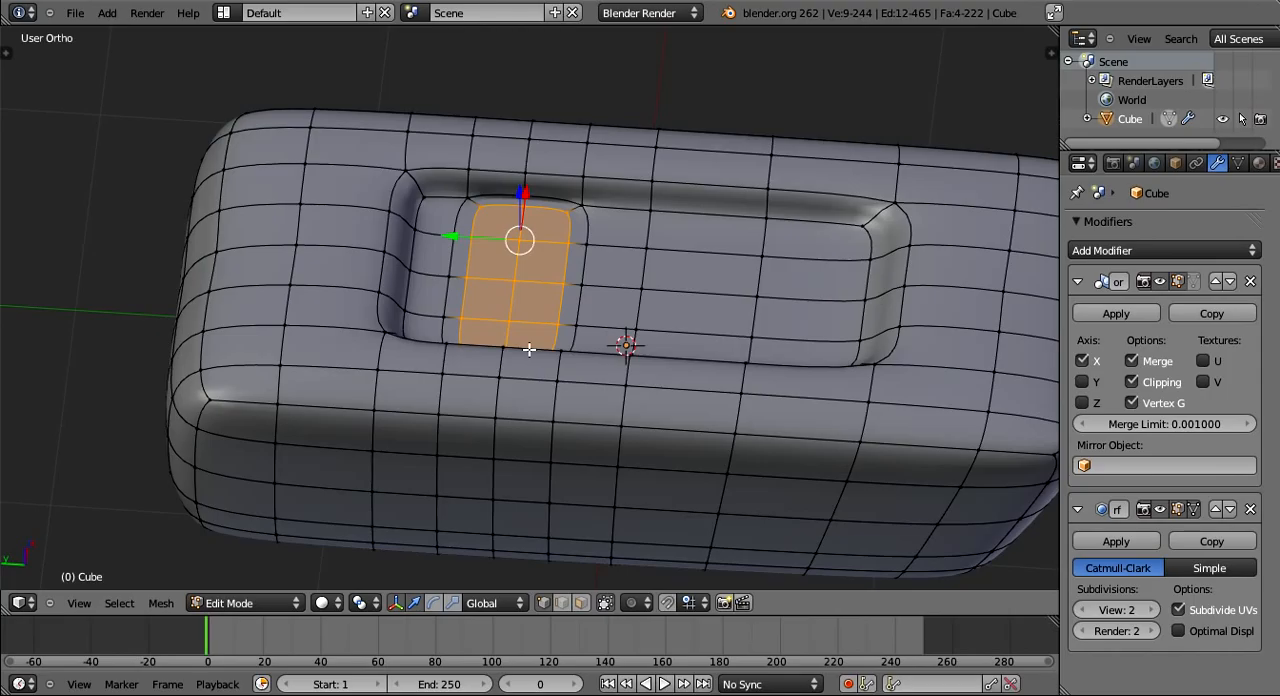
key("g")
key("z")
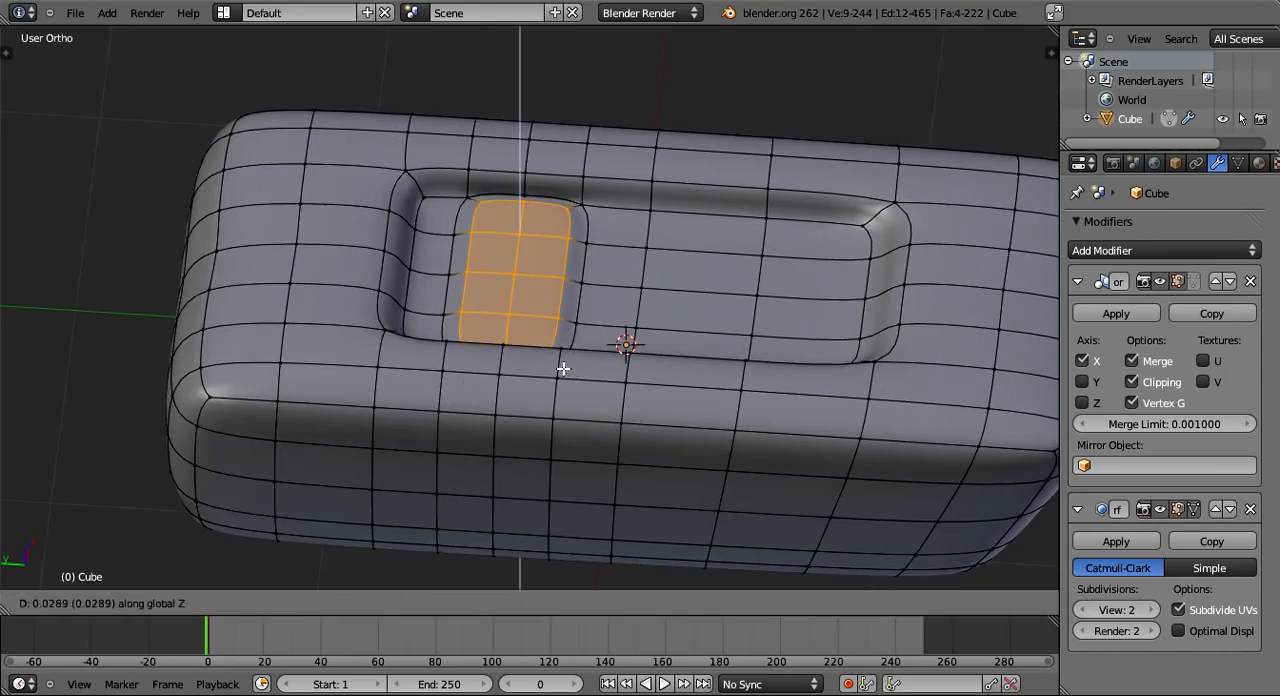
key("z")
left_click(568, 345)
- Examine the raised button's smoothed shape in Object Mode, checking how it meets the recess walls
middle_click_drag(774, 373, 574, 362)
key("Tab")
middle_click_drag(734, 360, 605, 334)
key("Tab")
key("Tab")
key("Tab")
key("Tab")
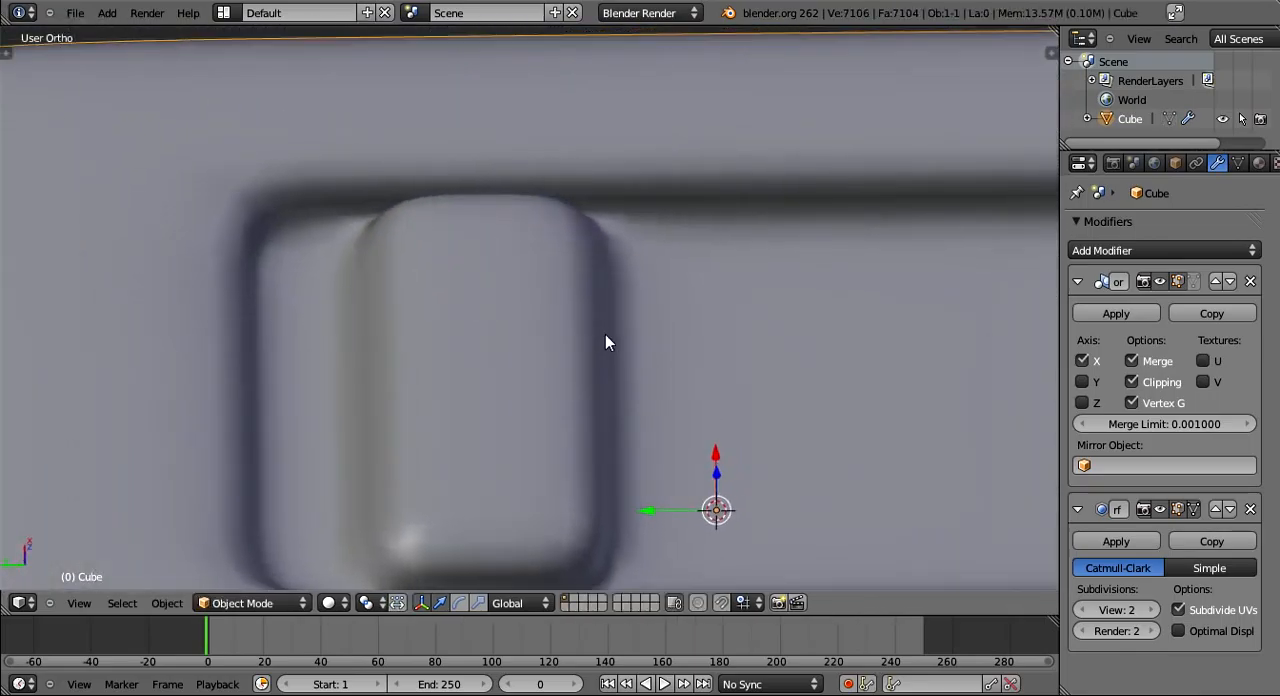
scroll(605, 334, "down", 6)
middle_click_drag(694, 400, 858, 451)
scroll(858, 451, "up", 1)
- Set the subdivision View level to 1 and scale down the button's top faces to taper its sides
left_click(1081, 610)
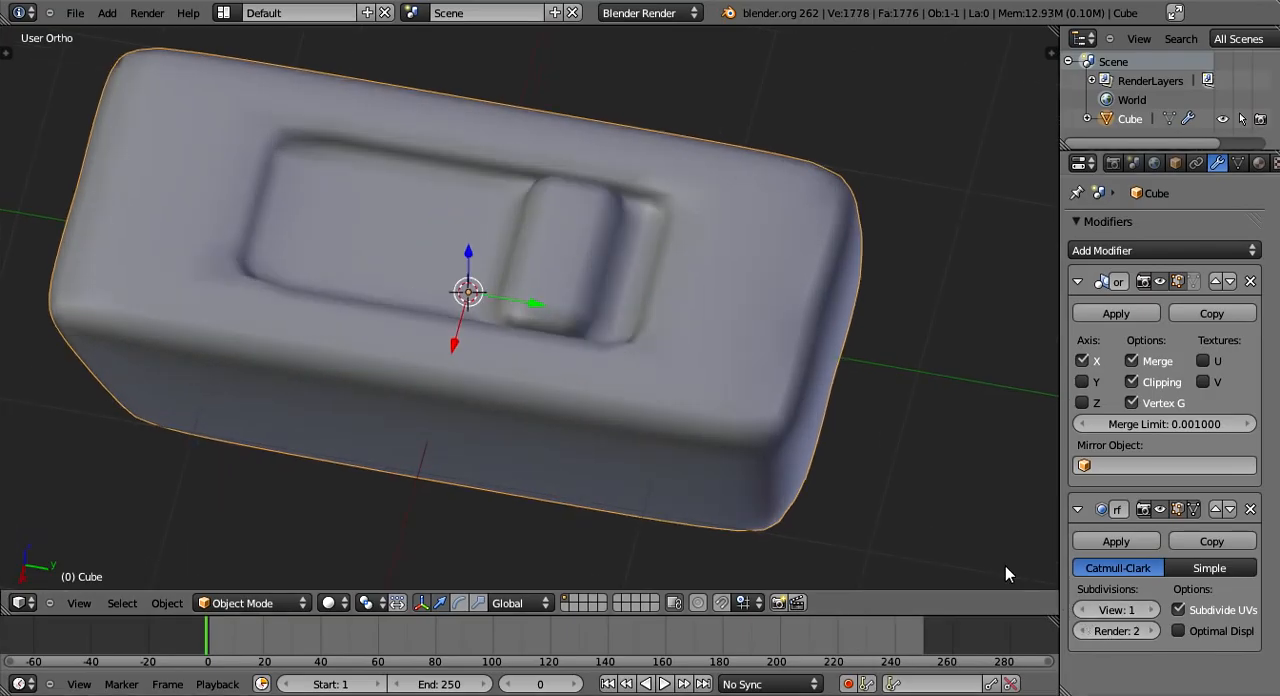
middle_click_drag(636, 434, 800, 426)
scroll(670, 370, "up", 2)
mouse_move(604, 390)
middle_mouse_down()
mouse_move(596, 423)
mouse_move(588, 385)
middle_mouse_up()
scroll(588, 385, "up", 4)
key("Tab")
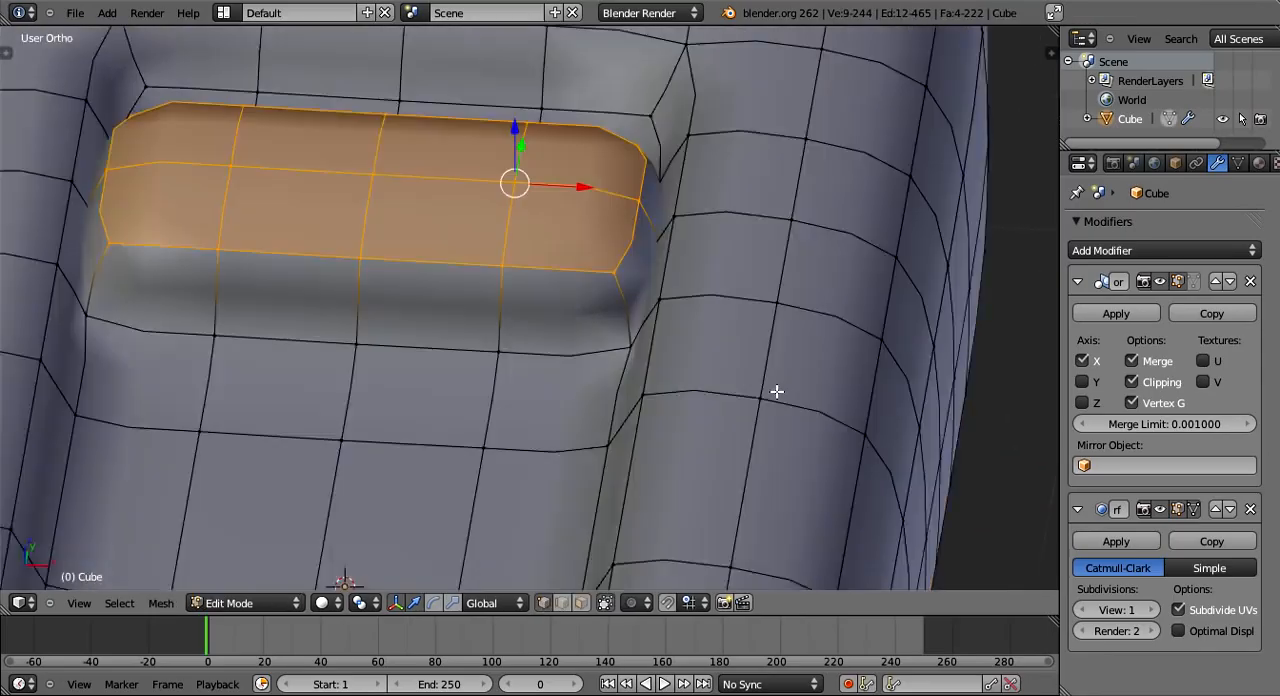
middle_click_drag(777, 391, 717, 374)
middle_click_drag(803, 346, 943, 420, "shift")
key("s")
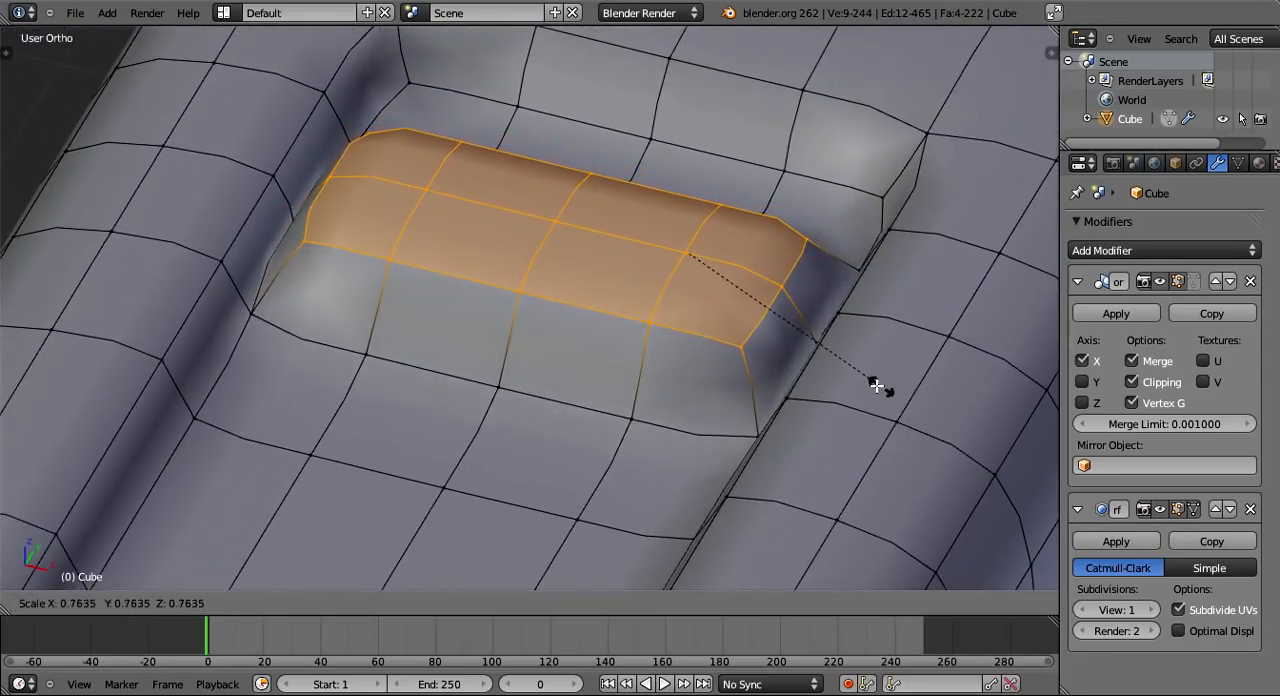
left_click(830, 356)
- Add an edge loop around the button's sides near its base, sliding it by about 0.76
key("Tab")
middle_click_drag(760, 458, 856, 440)
key("Tab")
middle_click_drag(758, 437, 728, 420)
key("ctrl+r")
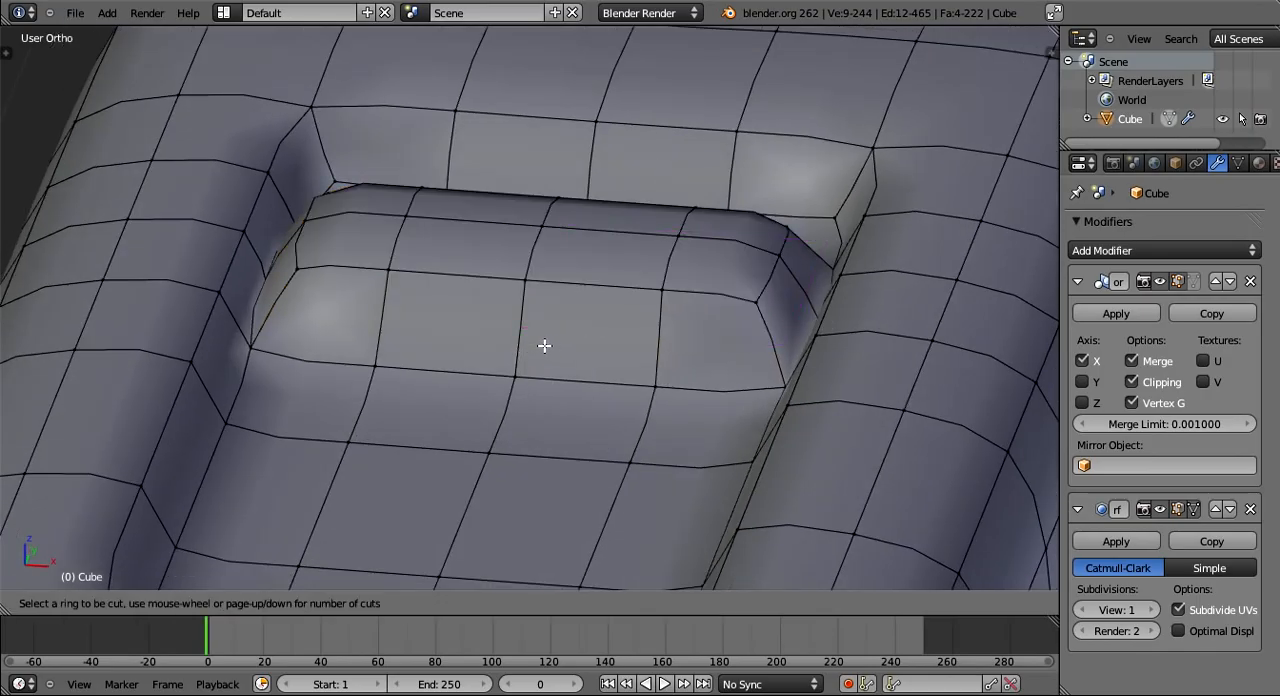
left_click(524, 341)
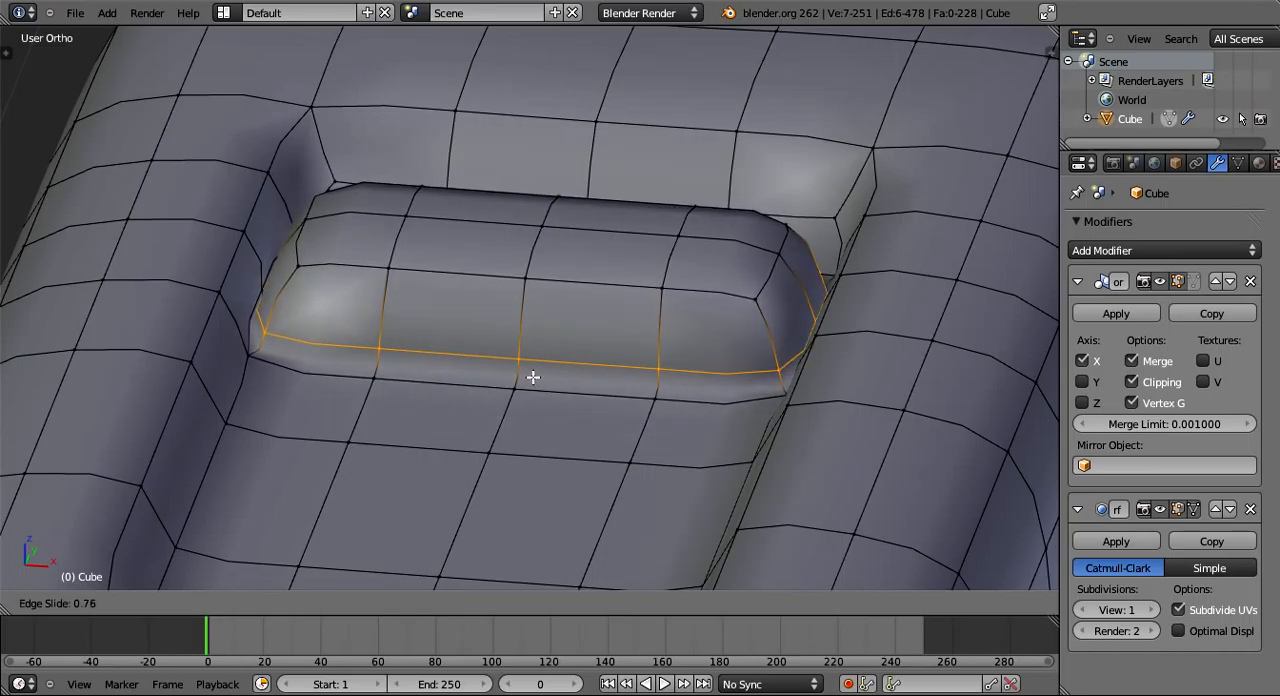
left_click(533, 377)
- Add another edge loop around the button's sides just below its top edge
key("ctrl+r")
left_click(678, 322)
left_click(678, 309)
- Set the subdivision View level to 2 and check the button's sharper edges in Object Mode
key("Tab")
middle_click_drag(678, 309, 860, 390)
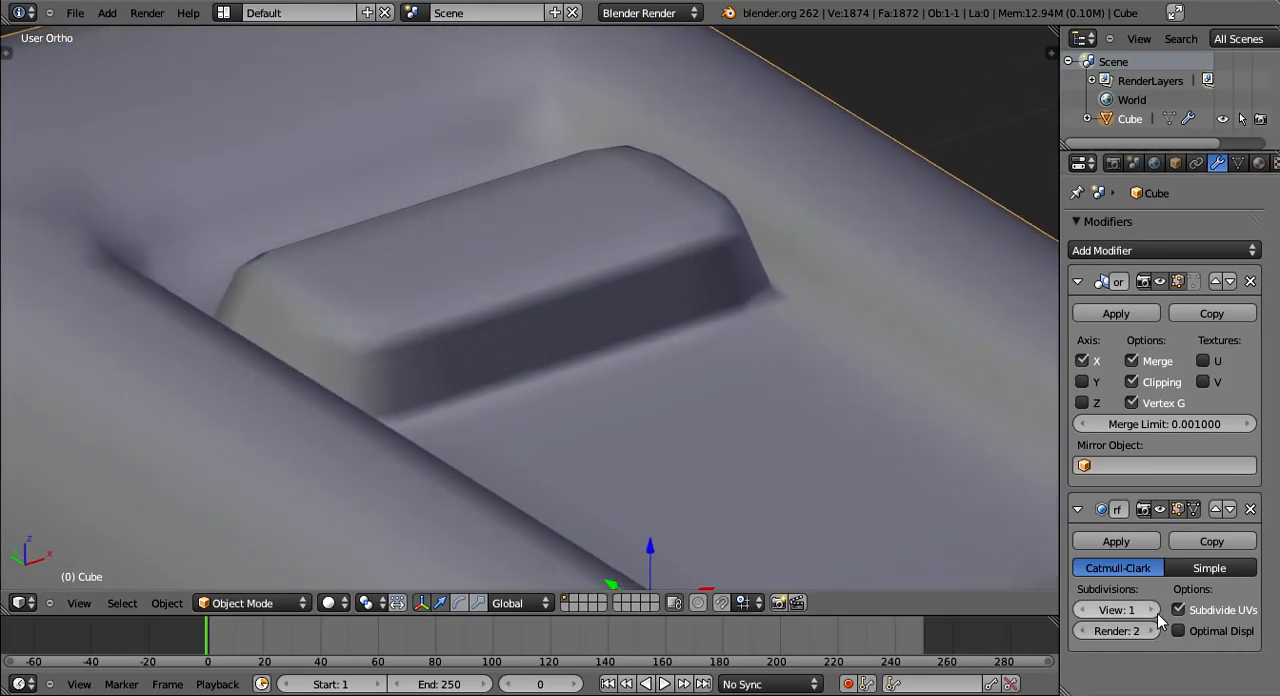
left_click(1153, 610)
middle_click_drag(860, 545, 831, 568)
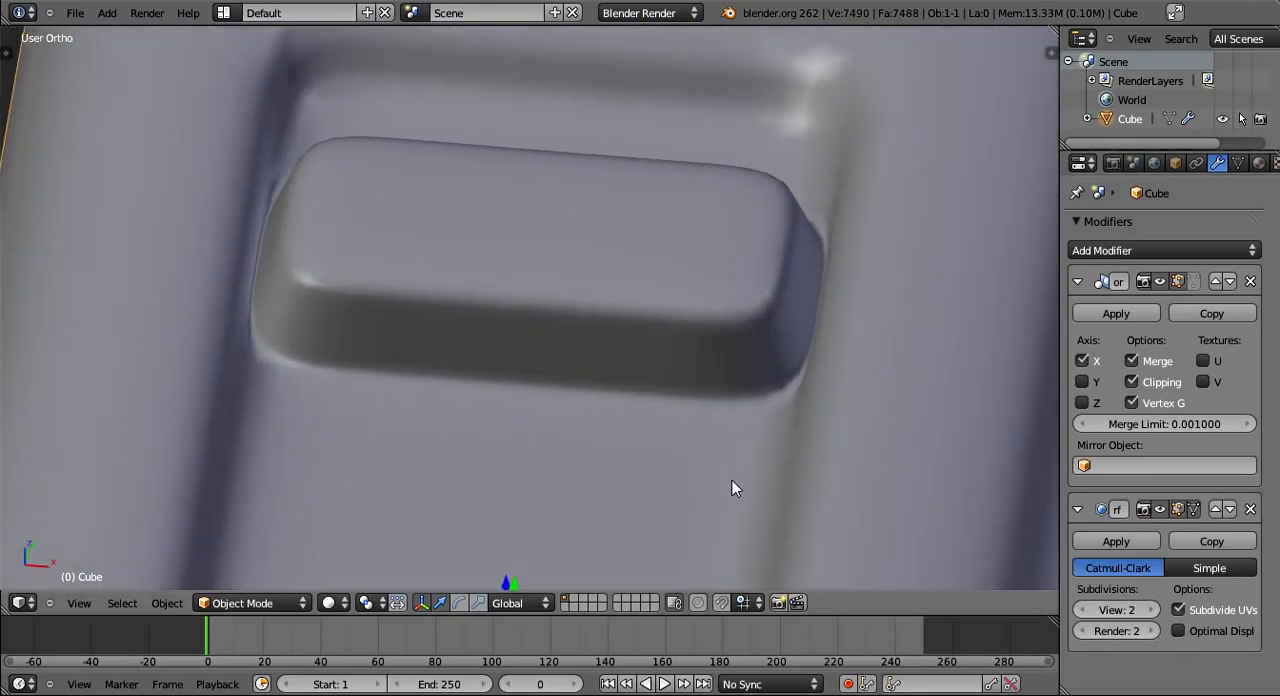
middle_click_drag(732, 488, 678, 420)
key("Tab")
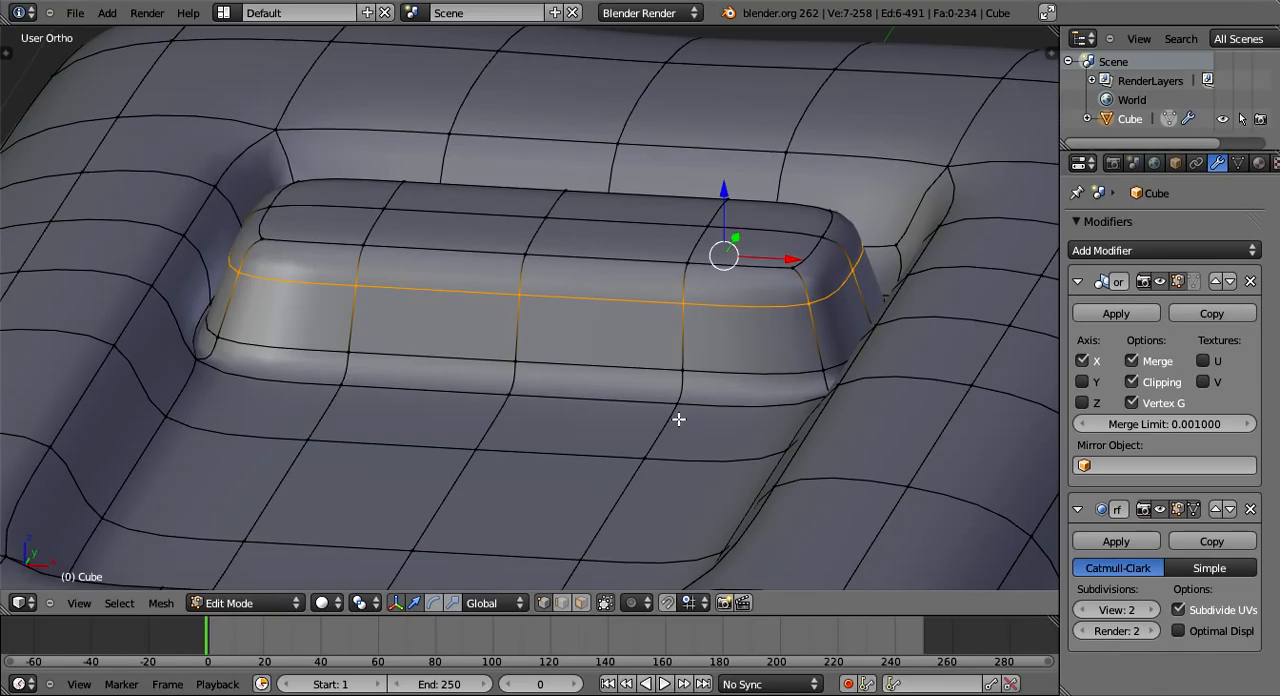
- Examine the button's end and corners against the recess wall in both Object Mode and Edit Mode
scroll(841, 369, "up", 1)
key("Tab")
scroll(841, 369, "up", 1)
middle_click_drag(841, 371, 686, 474)
key("Tab")
scroll(829, 469, "down", 2)
key("Tab")
scroll(643, 400, "up", 2)
key("Tab")
scroll(663, 451, "up", 2)
- Select the vertices of the button's short end side and move them inward along the X axis
right_click(673, 285)
right_click(708, 323, "shift")
right_click(732, 379, "shift")
right_click(762, 317, "shift")
middle_click_drag(757, 308, 679, 347)
right_click(674, 257, "shift")
right_click(718, 279, "shift")
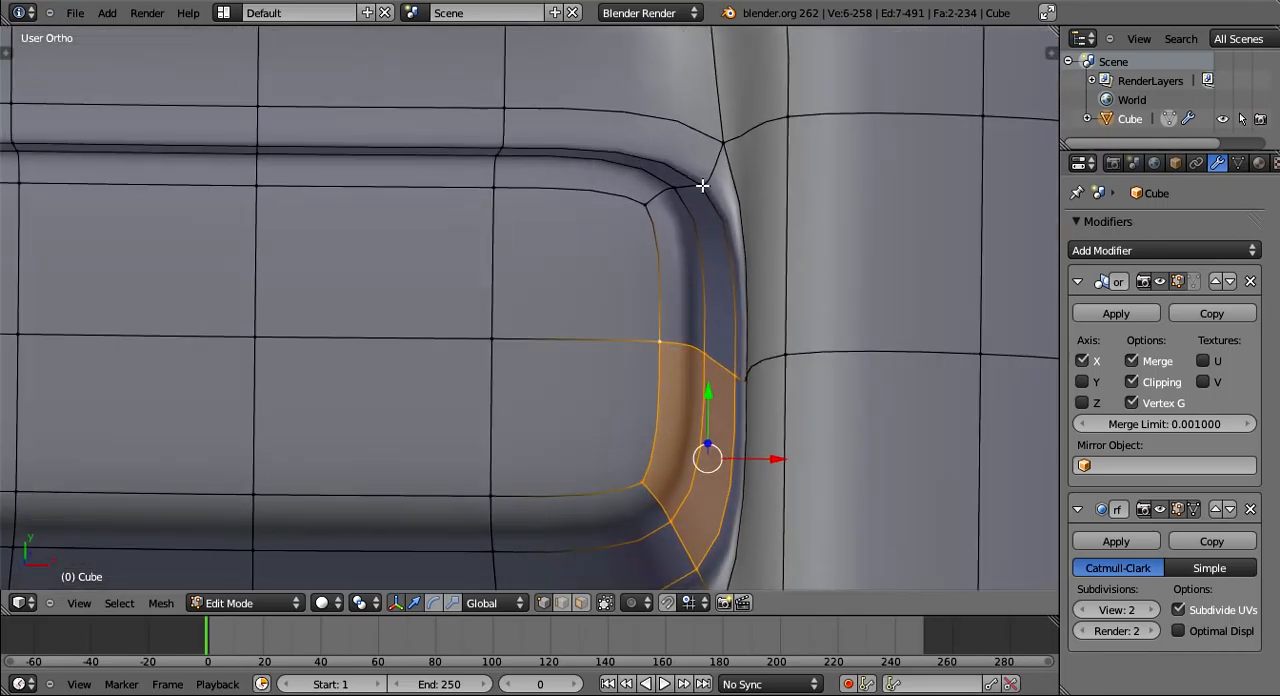
right_click(706, 187, "shift")
right_click(674, 189, "shift")
right_click(647, 204, "shift")
scroll(725, 486, "down", 3)
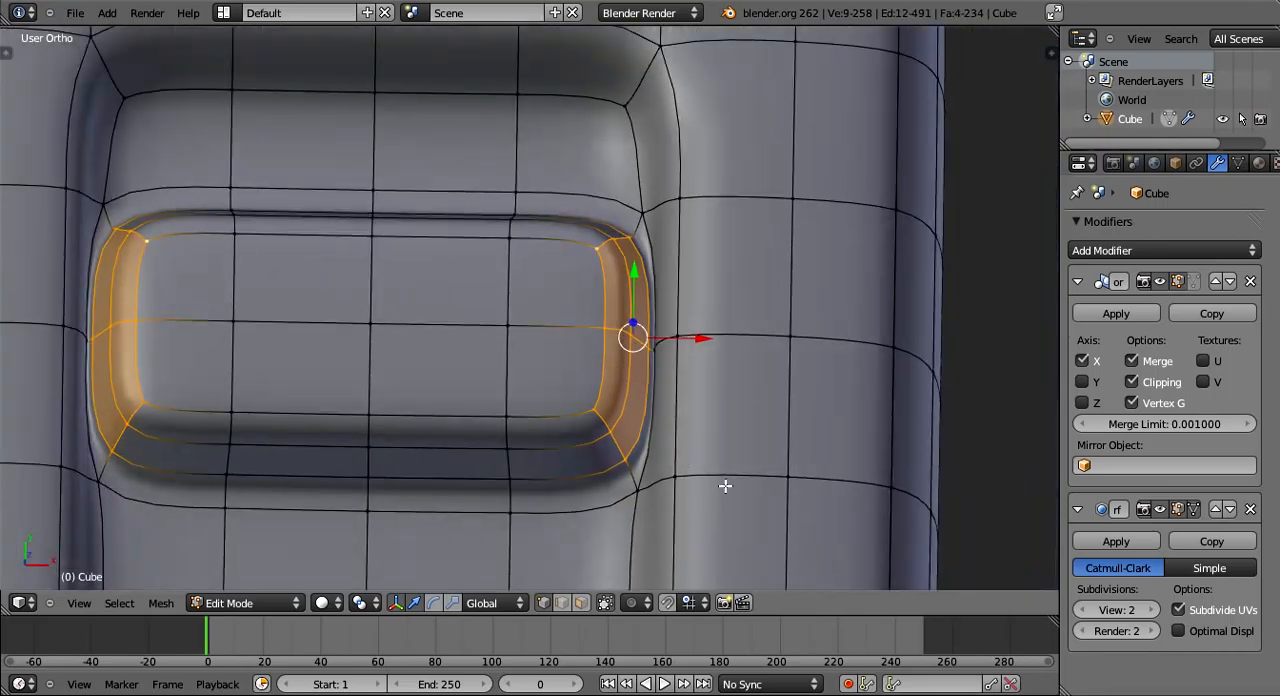
scroll(725, 486, "down", 2)
key("g")
key("x")
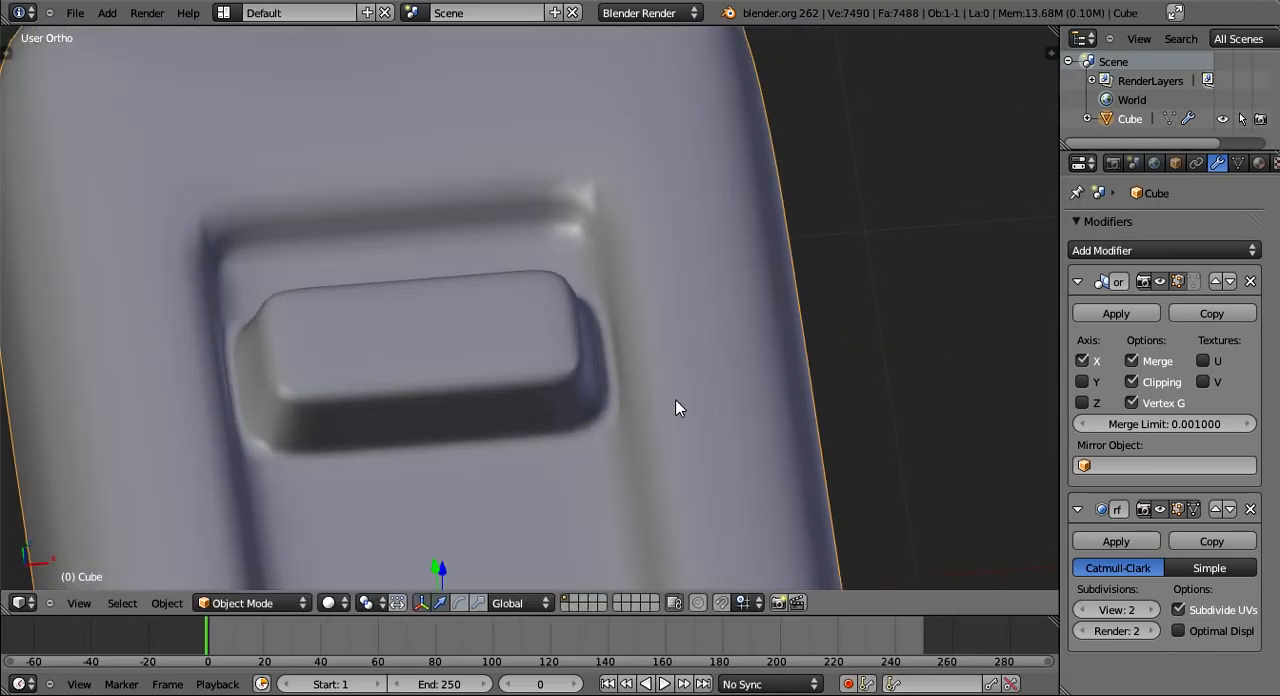
- Adjust the single vertex between the button's end and the recess wall along the X axis
mouse_move(680, 409)
middle_mouse_down()
mouse_move(617, 485)
mouse_move(677, 369)
middle_mouse_up()
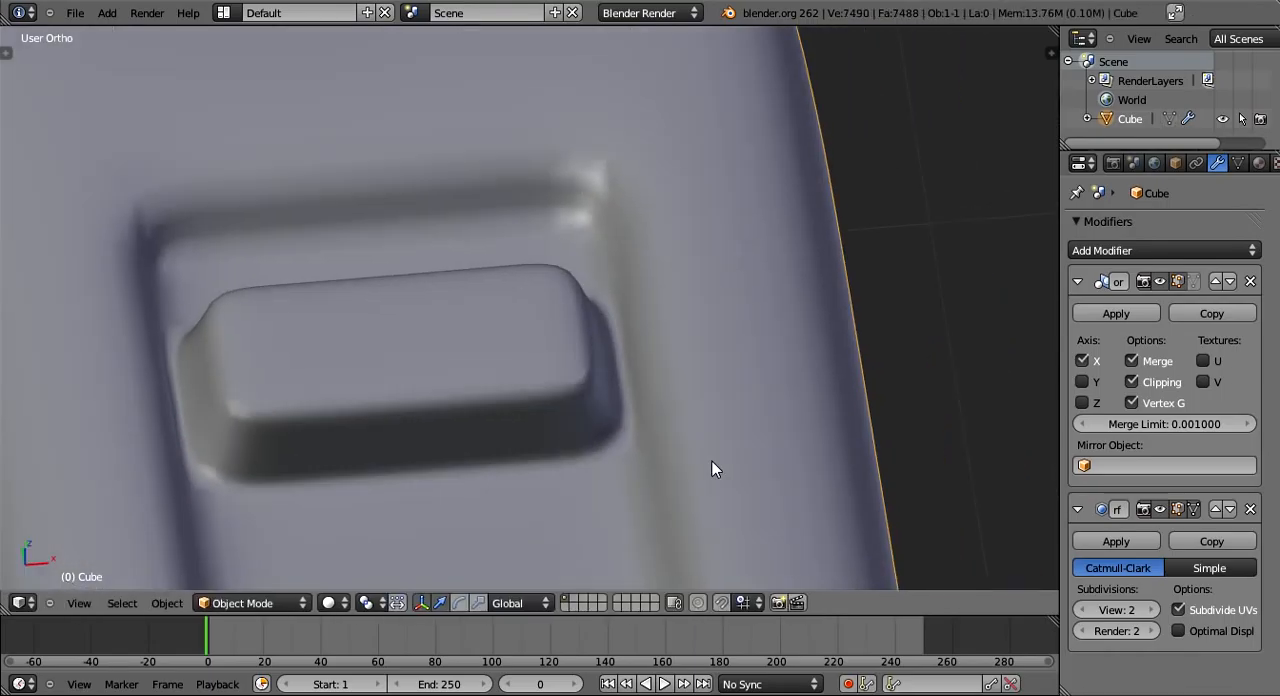
mouse_move(712, 461)
middle_mouse_down()
mouse_move(595, 465)
mouse_move(776, 412)
mouse_move(921, 537)
mouse_move(714, 471)
mouse_move(866, 391)
mouse_move(526, 334)
mouse_move(566, 385)
mouse_move(631, 367)
mouse_move(588, 262)
middle_mouse_up()
key("Tab")
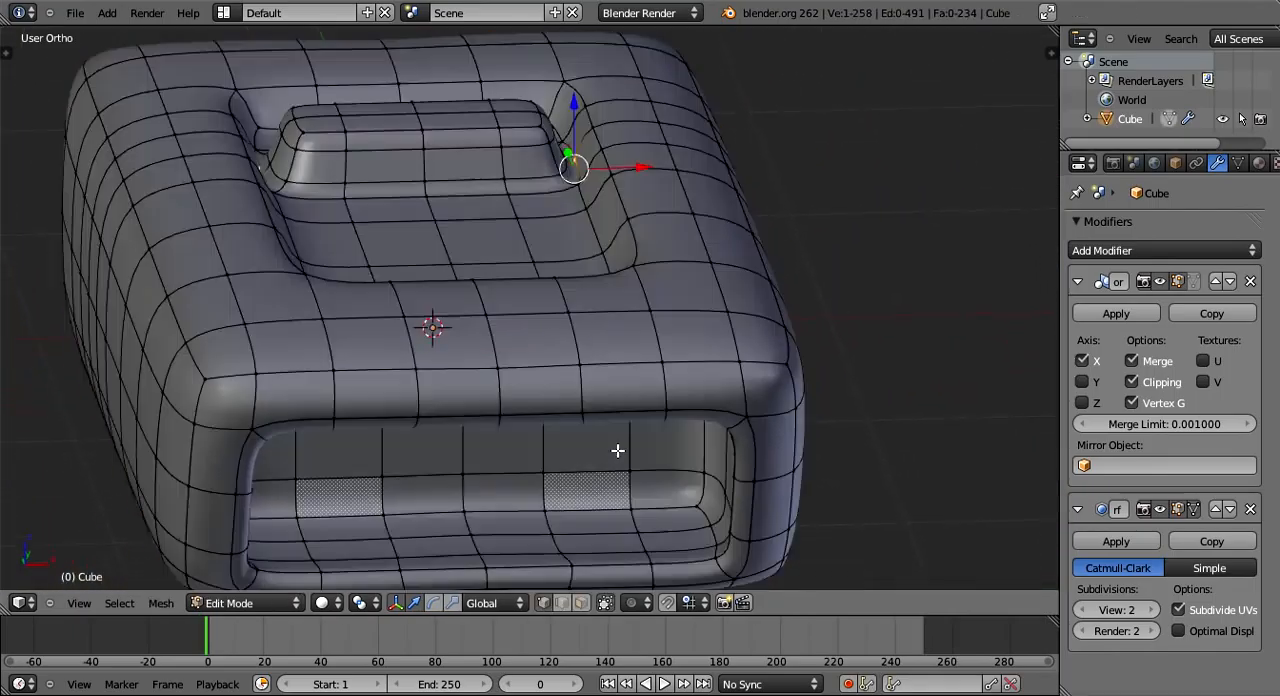
- Switch to face selection and extrude the middle row of faces on the back wall inside the open end
middle_click_drag(617, 451, 451, 412)
left_click(580, 603)
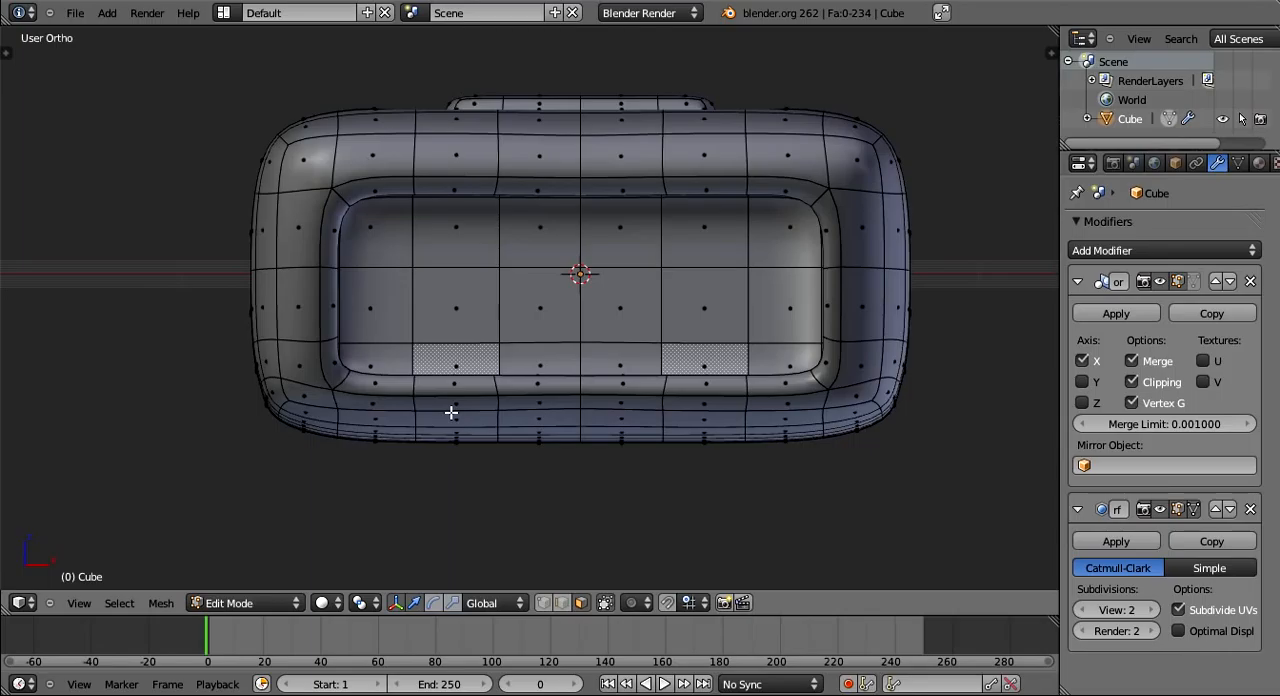
right_click(383, 317)
right_click(460, 310, "shift")
scroll(614, 420, "up", 4)
middle_click_drag(614, 420, 448, 314)
key("e")
left_click(529, 418)
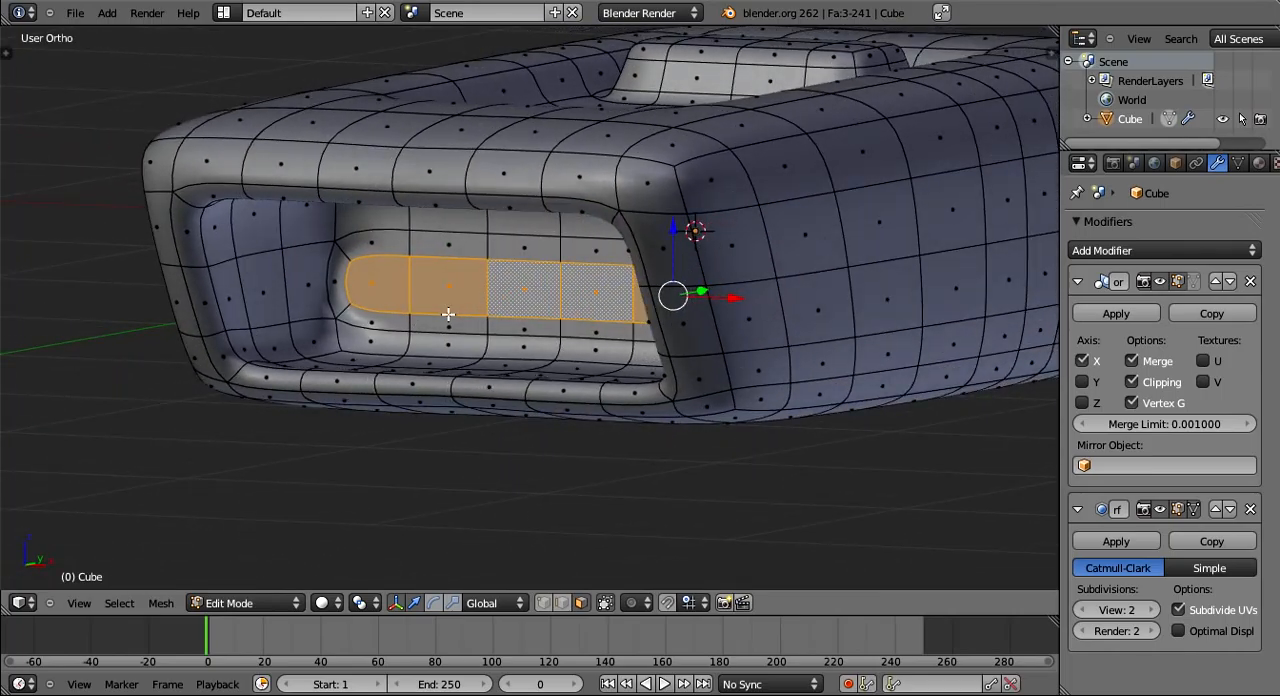
- Extrude the selected row of faces inside the opening again and move it along the Y axis
middle_click_drag(448, 314, 563, 338)
key("g")
key("y")
left_click(554, 342)
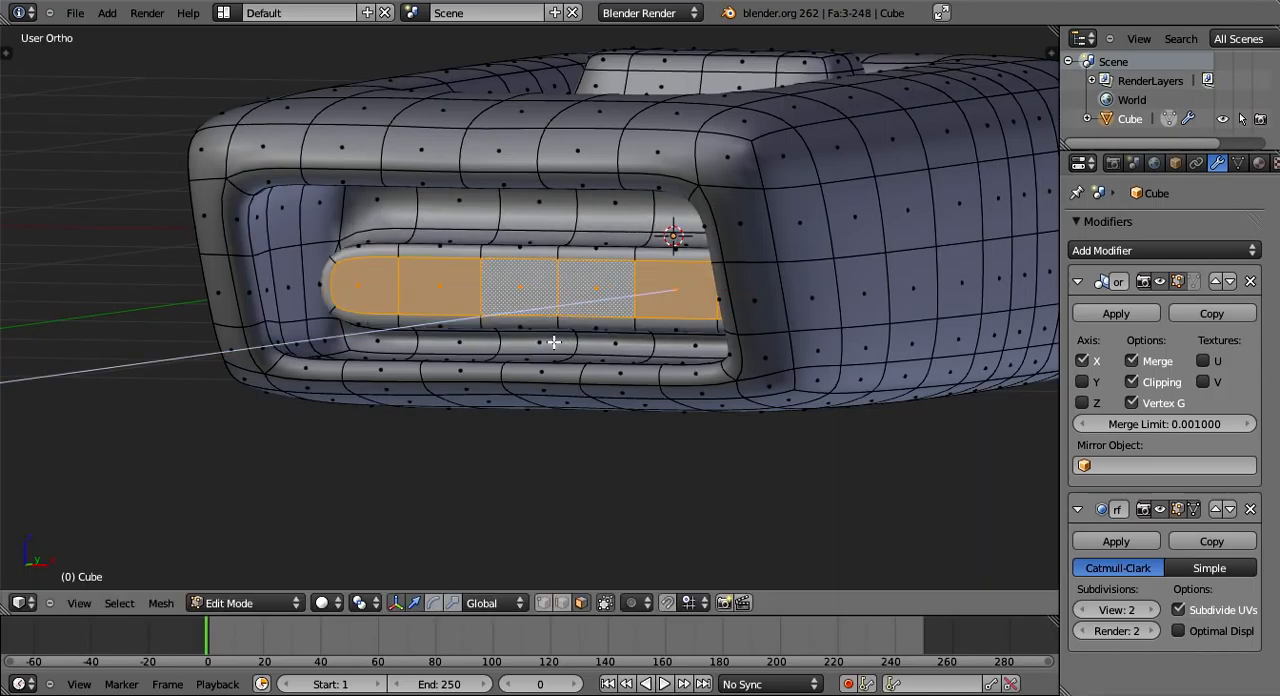
- Move the extruded strip faces about -0.85 along the Y axis, toward the open end
key("g")
key("y")
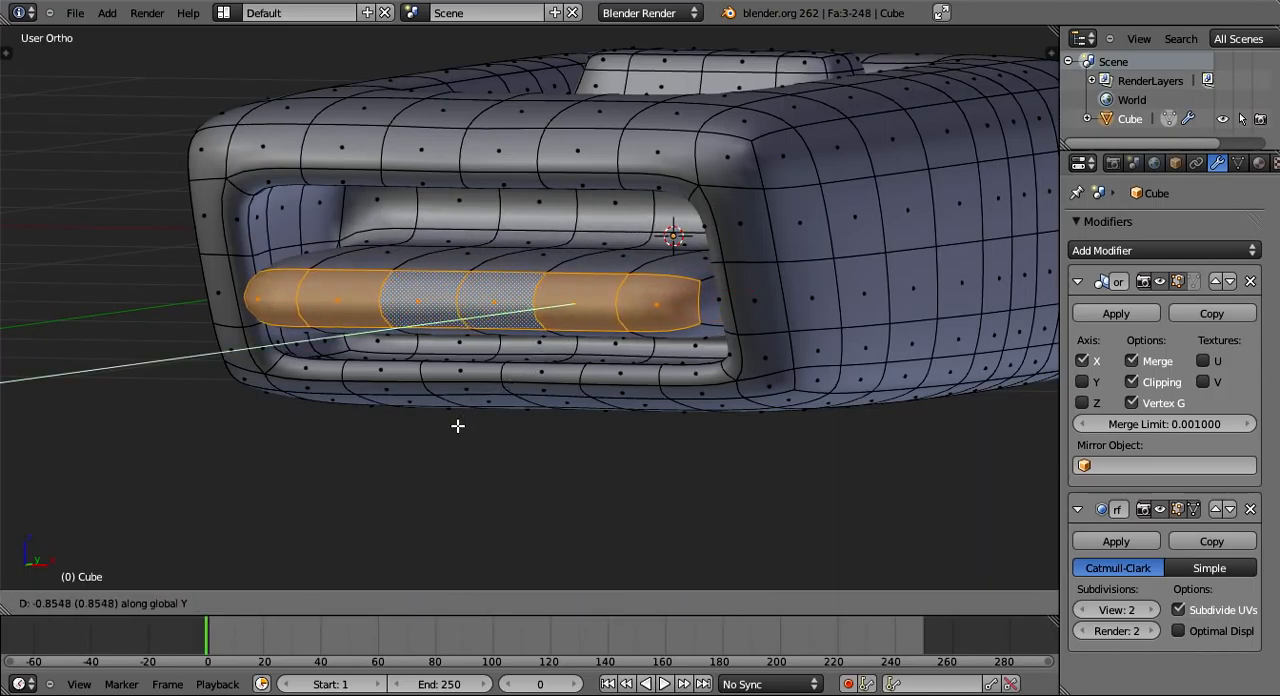
left_click(458, 424)
- In the wireframe right side view, move the strip's end faces back along the Y axis so they sit inside the opening
middle_click_drag(458, 424, 436, 347)
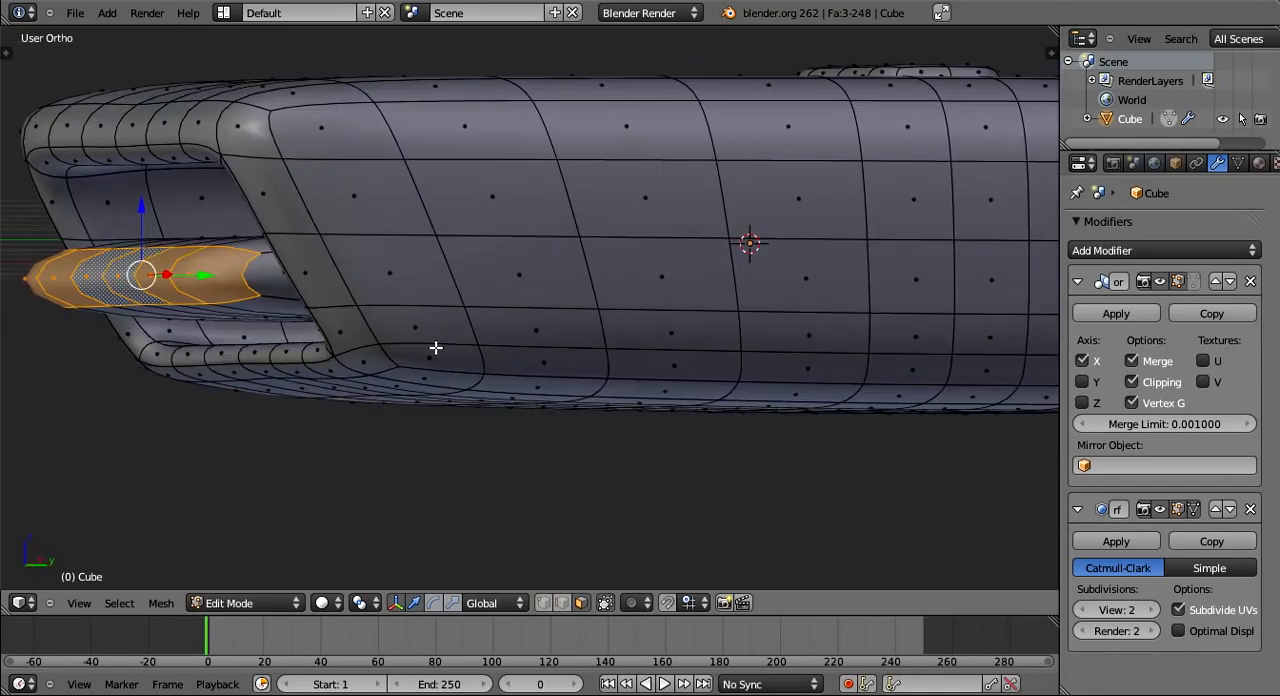
left_click(82, 604)
key("Escape")
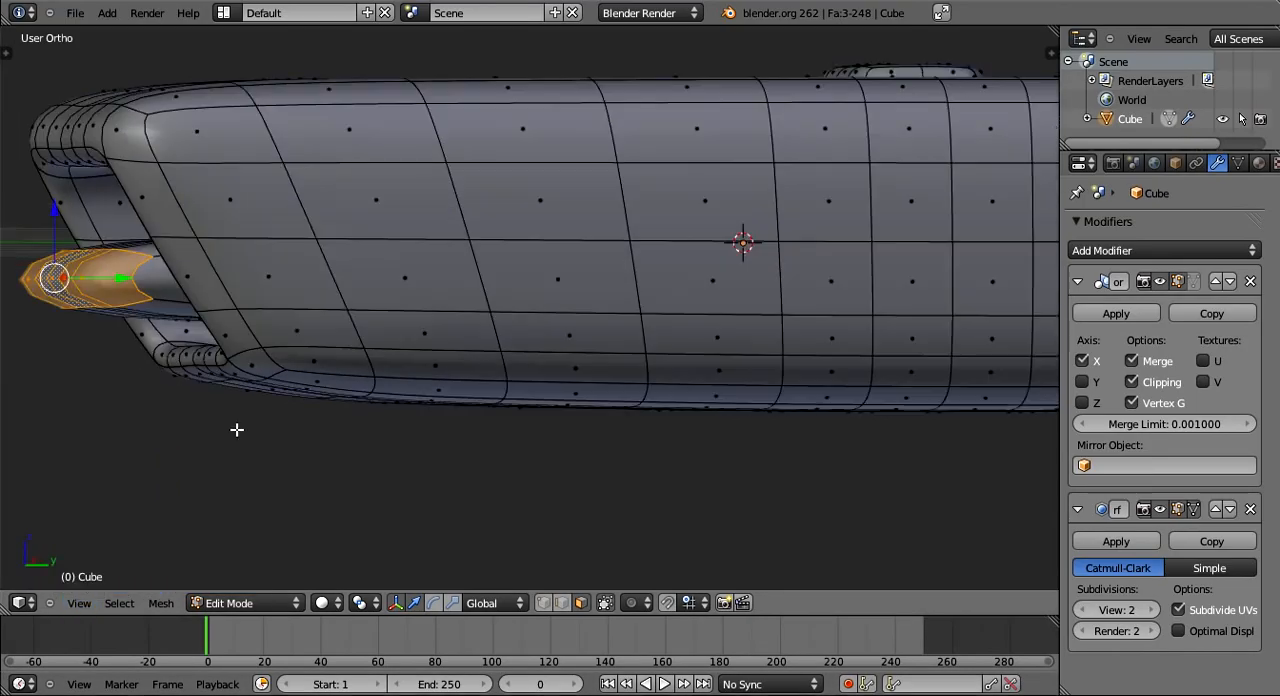
key("z")
middle_click_drag(285, 427, 612, 405, "shift")
scroll(494, 446, "up", 4)
middle_click_drag(494, 459, 497, 490, "shift")
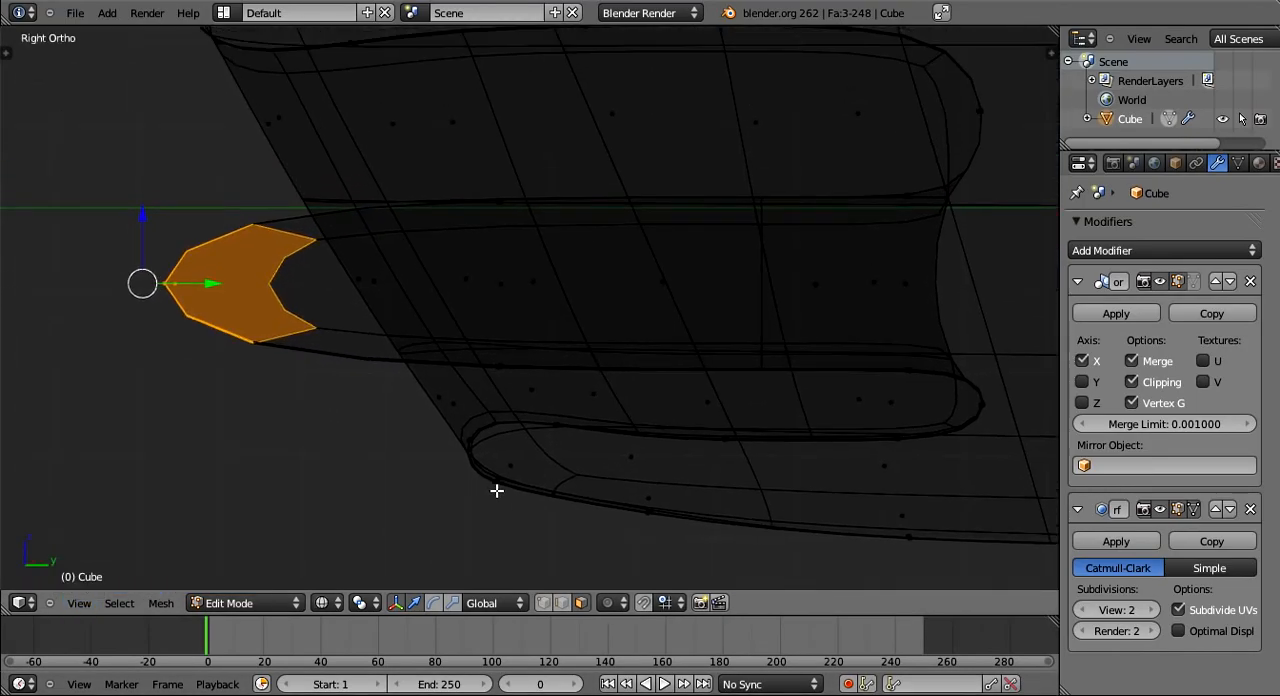
key("g")
key("y")
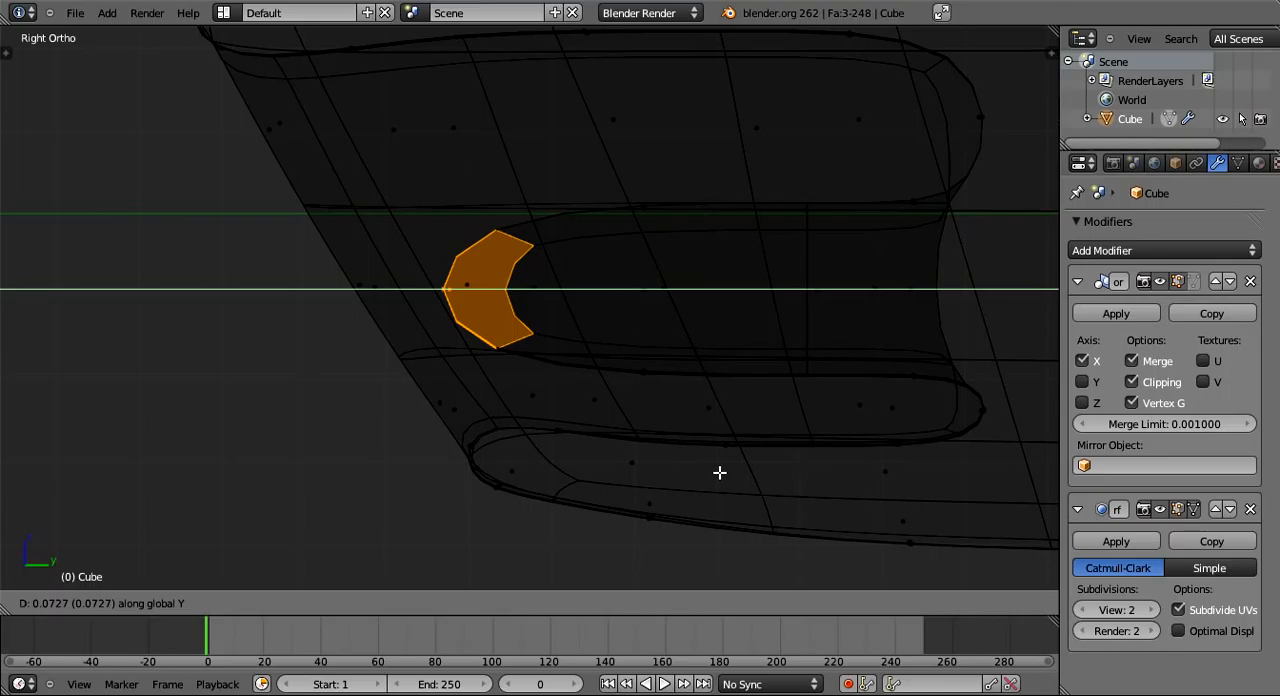
left_click(720, 473)
- Extrude the strip's end faces once more, move them slightly along the Y axis, and return to solid shading
key("e")
left_click(720, 473)
key("g")
key("y")
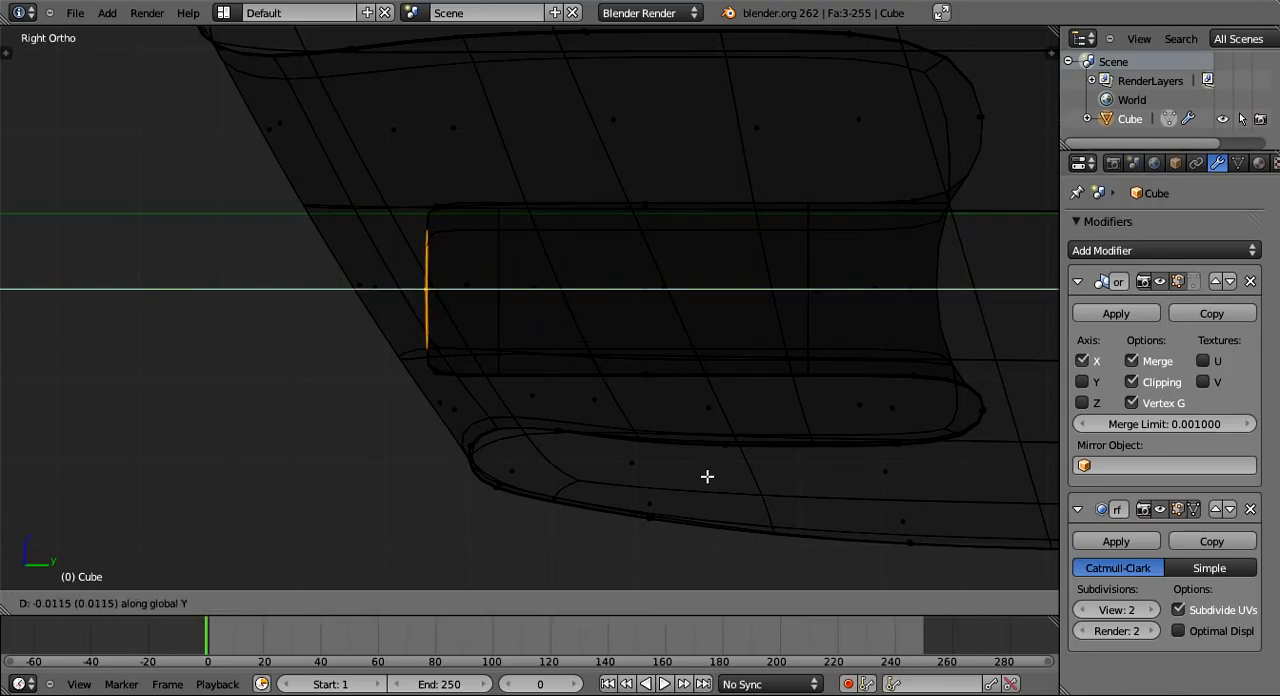
left_click(703, 477)
middle_click_drag(703, 477, 322, 164)
key("Tab")
key("z")
key("Tab")
key("Tab")
key("Tab")
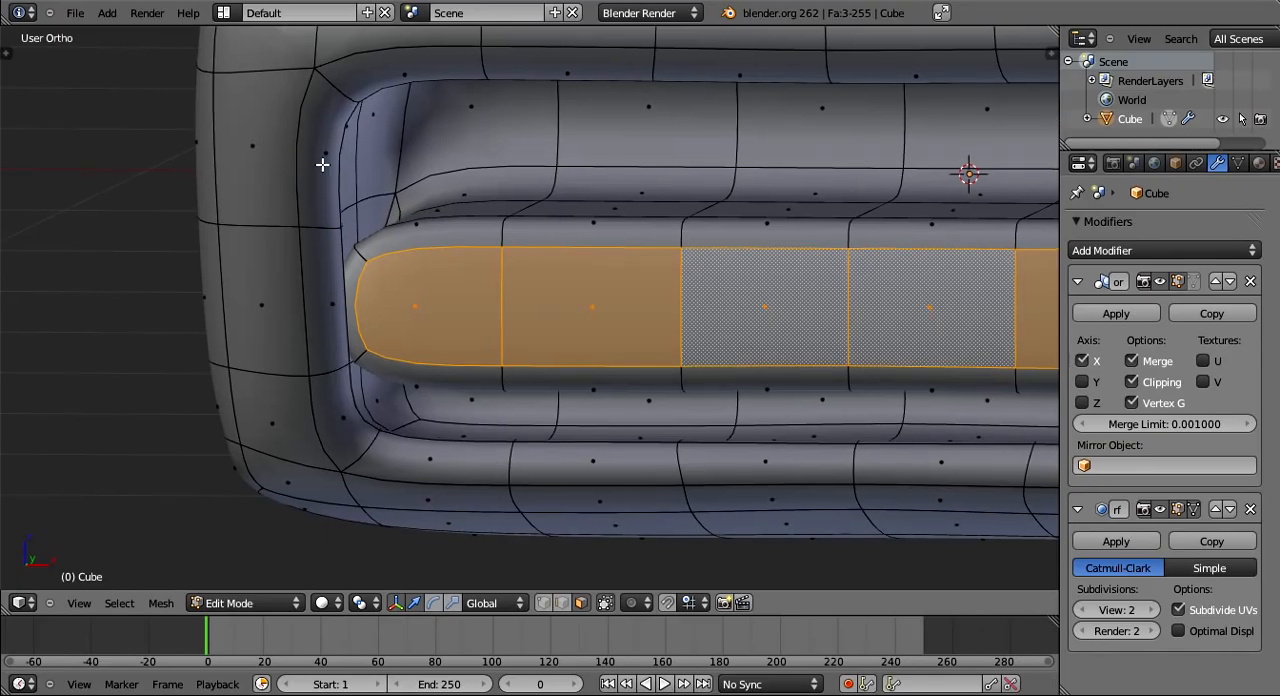
- Select the three faces on the inner side of the opening's rim and move them outward along the X axis
right_click(332, 300)
right_click(344, 415, "alt")
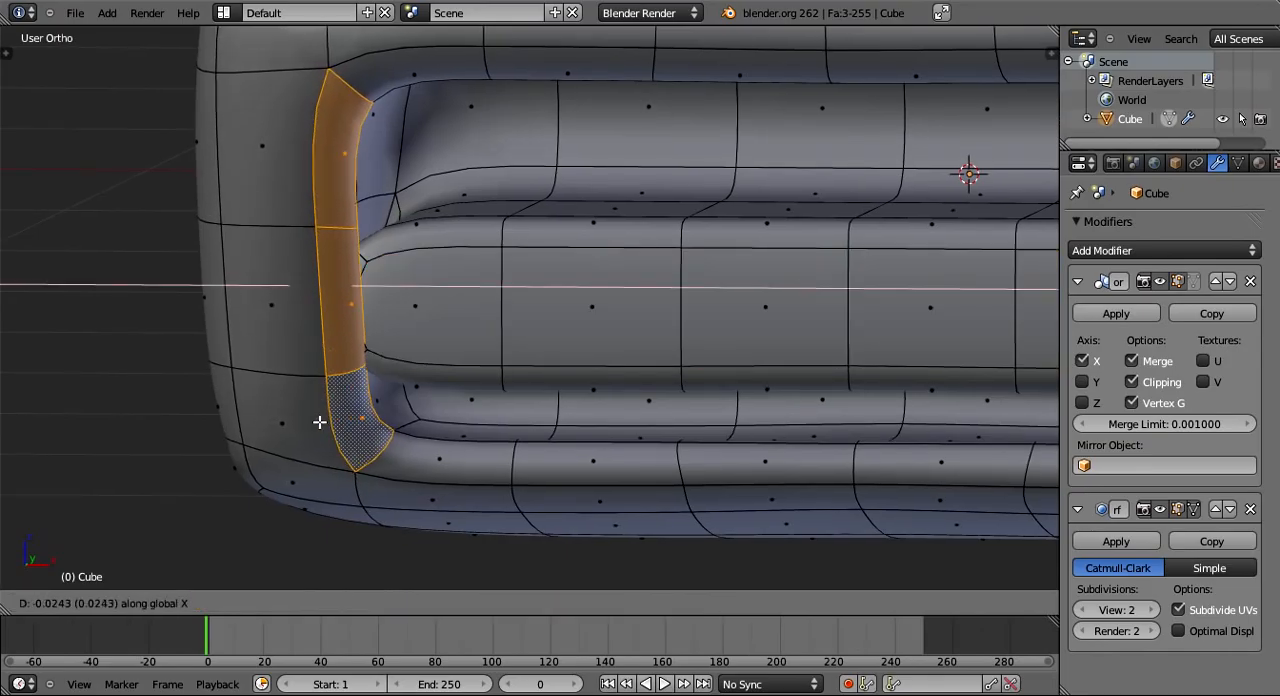
middle_click_drag(344, 415, 624, 425)
key("g")
key("x")
left_click(905, 438)
- Examine the widened opening and the strip inside it from several angles
scroll(503, 469, "down", 5)
middle_click_drag(503, 463, 598, 570)
key("Tab")
key("z")
key("Tab")
key("z")
scroll(583, 454, "up", 2)
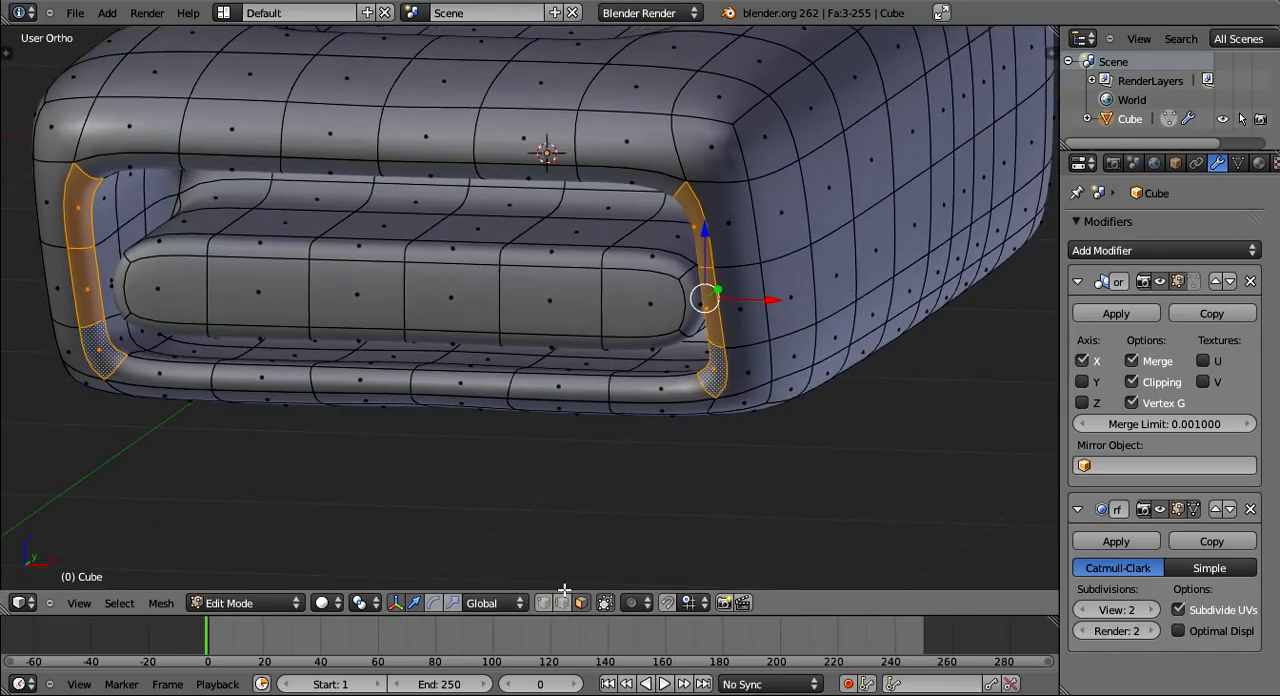
scroll(728, 449, "down", 3)
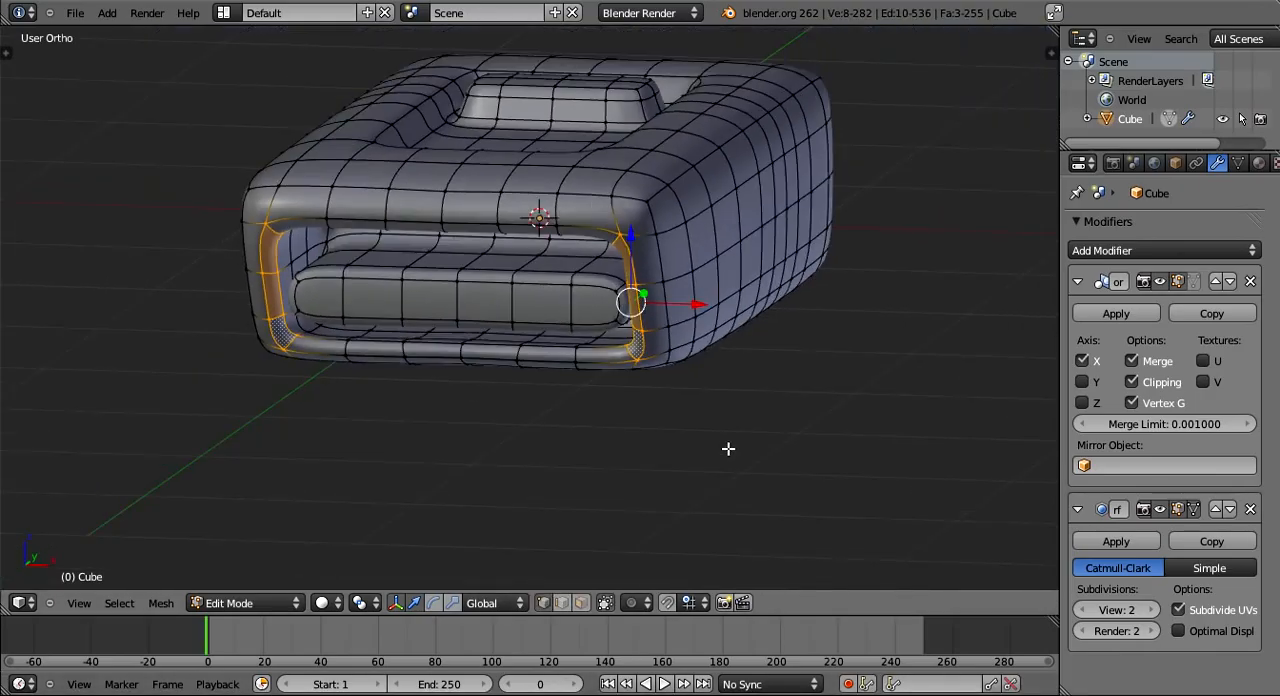
scroll(728, 449, "down", 2)
mouse_move(645, 484)
middle_mouse_down()
mouse_move(591, 523)
mouse_move(637, 483)
mouse_move(634, 497)
middle_mouse_up()
scroll(561, 545, "up", 3)
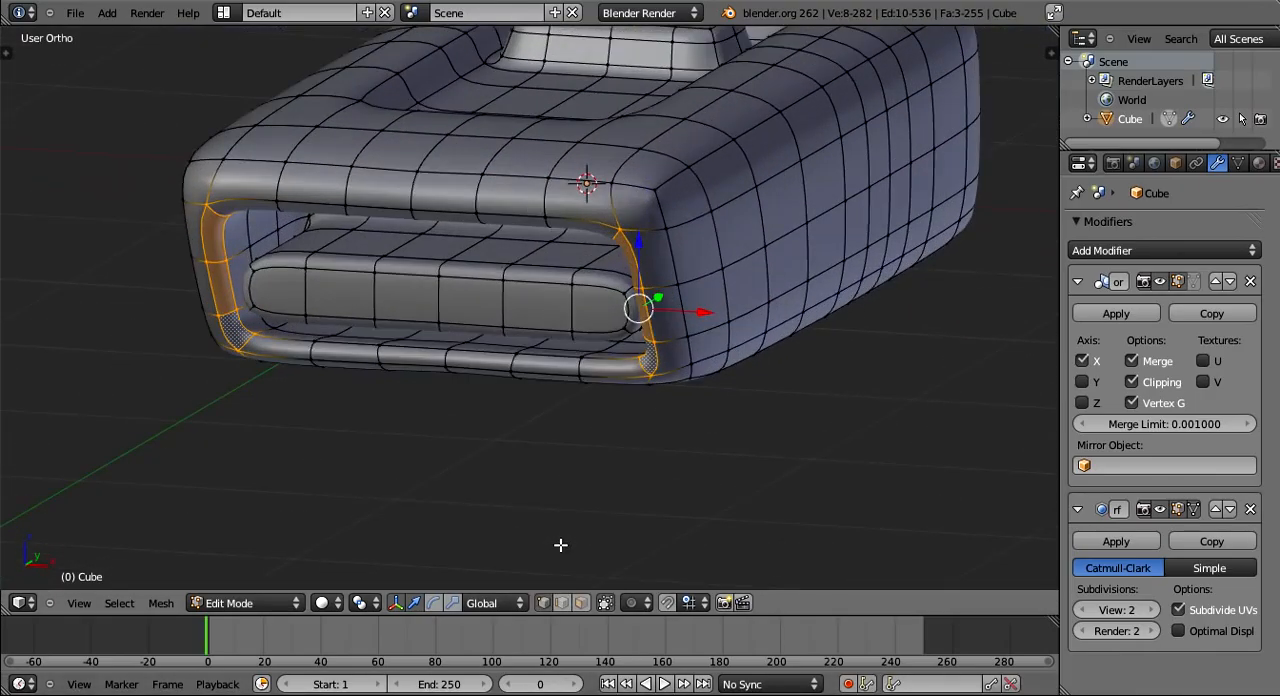
scroll(561, 545, "up", 2)
middle_click_drag(483, 337, 440, 332)
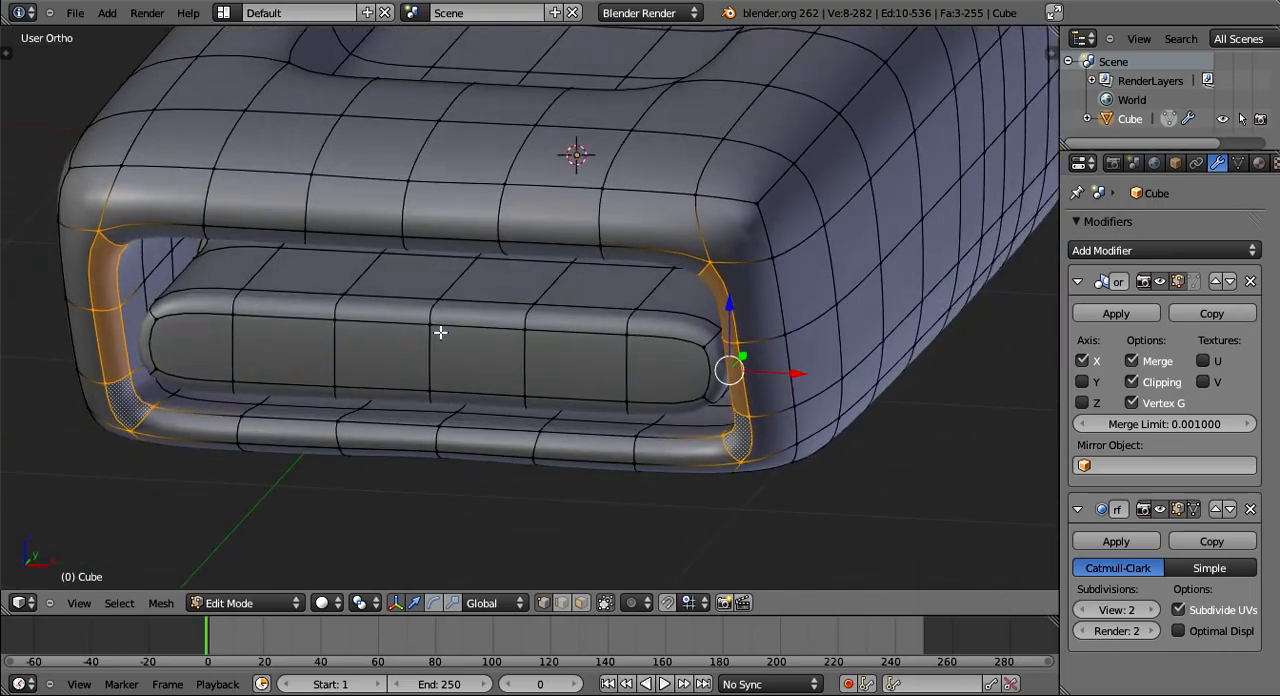
middle_click_drag(440, 332, 450, 318)
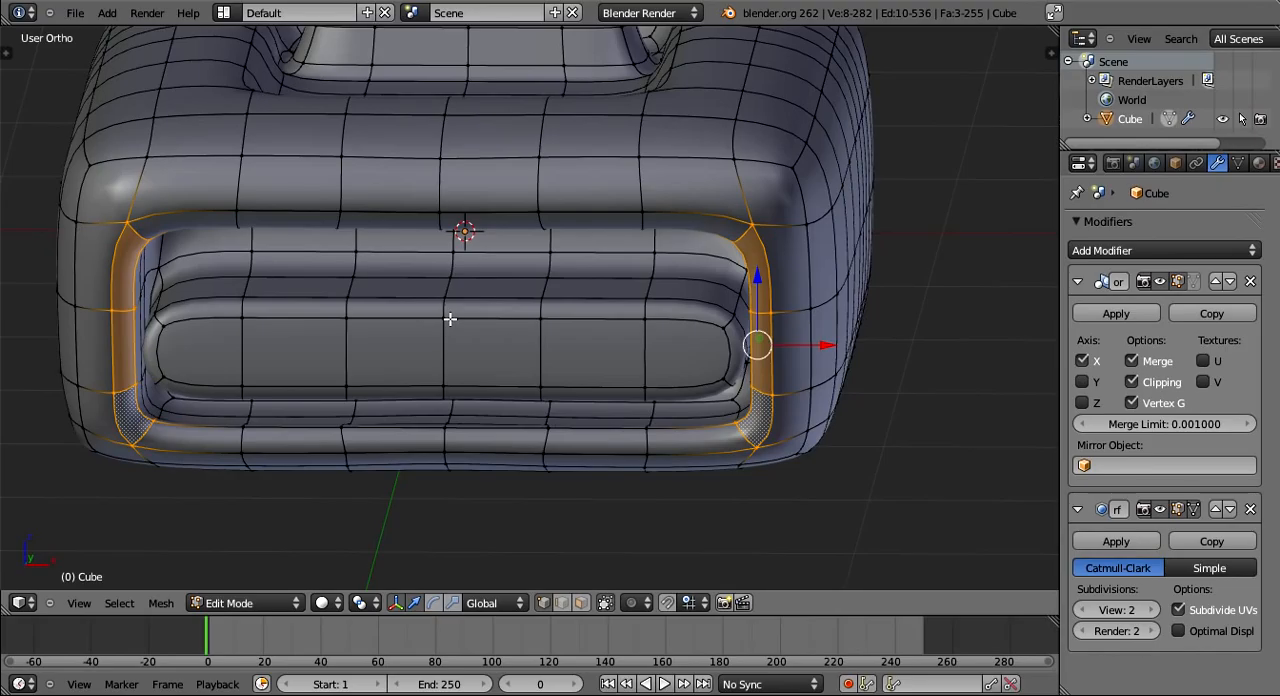
middle_click_drag(450, 318, 525, 440)
middle_click_drag(698, 341, 640, 357)
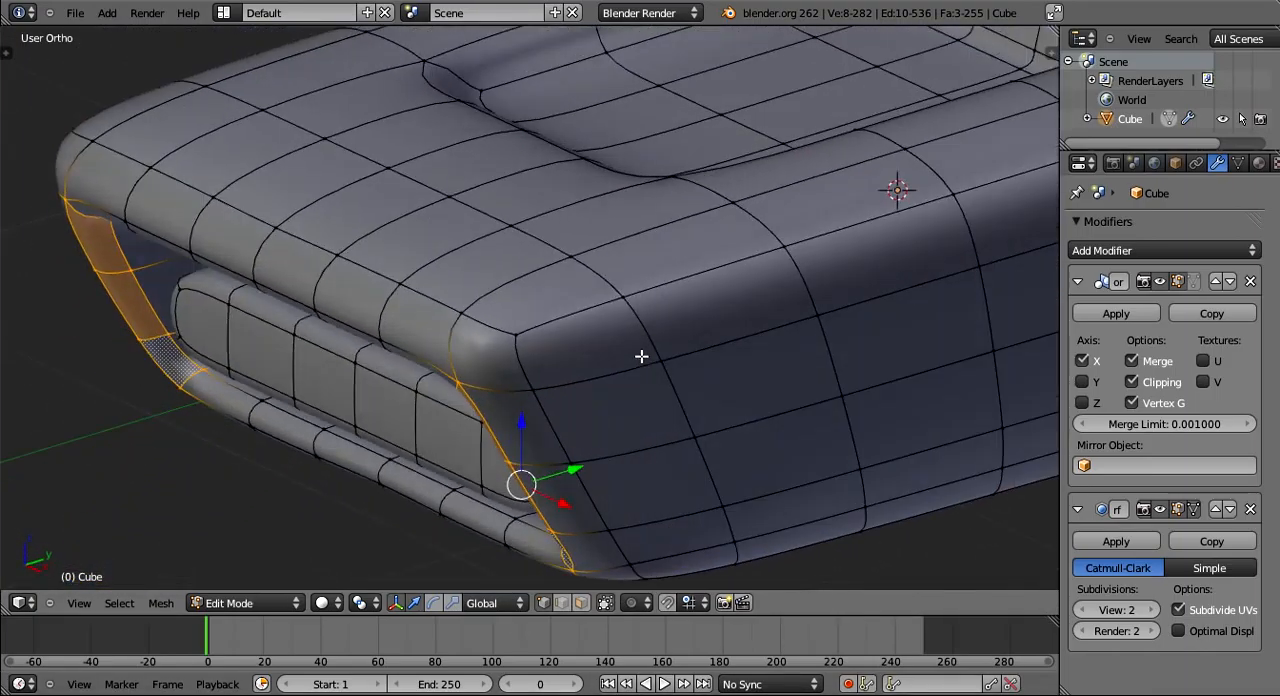
- Clear the selection and select individual vertices on the box's long side wall in vertex selection mode
key("a")
scroll(683, 363, "down", 3)
scroll(695, 345, "down", 1)
right_click(688, 347)
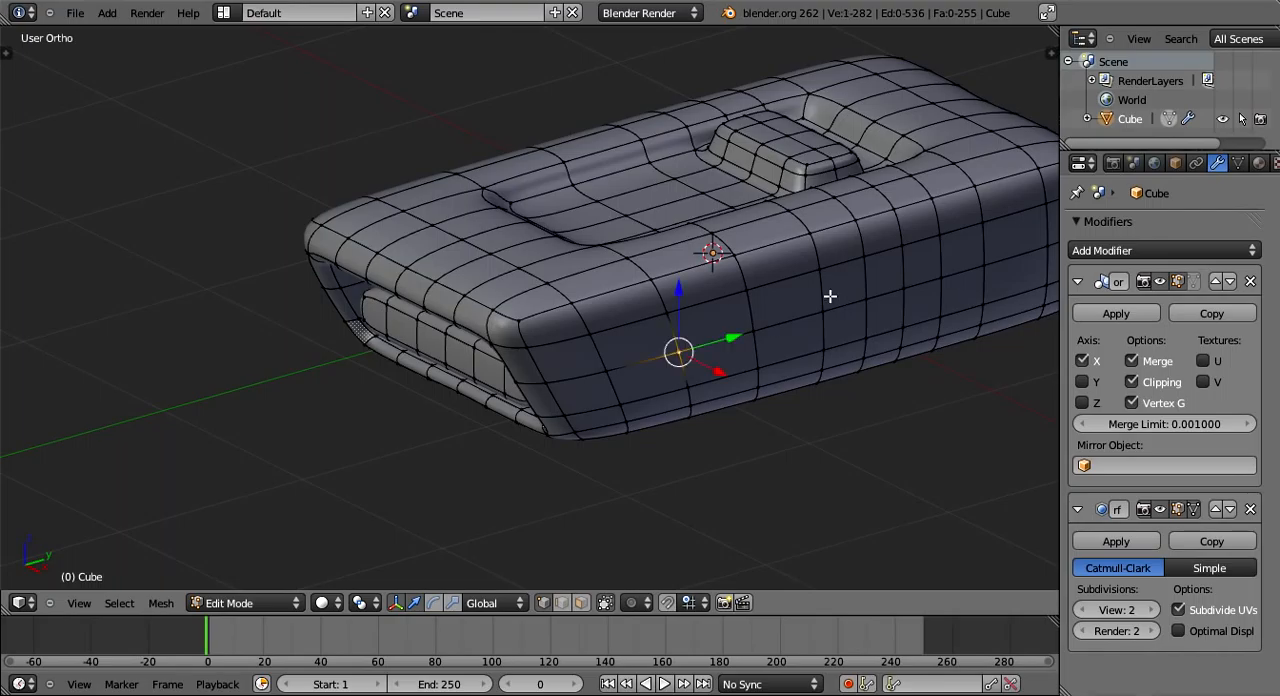
right_click(765, 327)
right_click(828, 300)
right_click(752, 286)
right_click(680, 351)
right_click(828, 268)
middle_click_drag(593, 576, 576, 392)
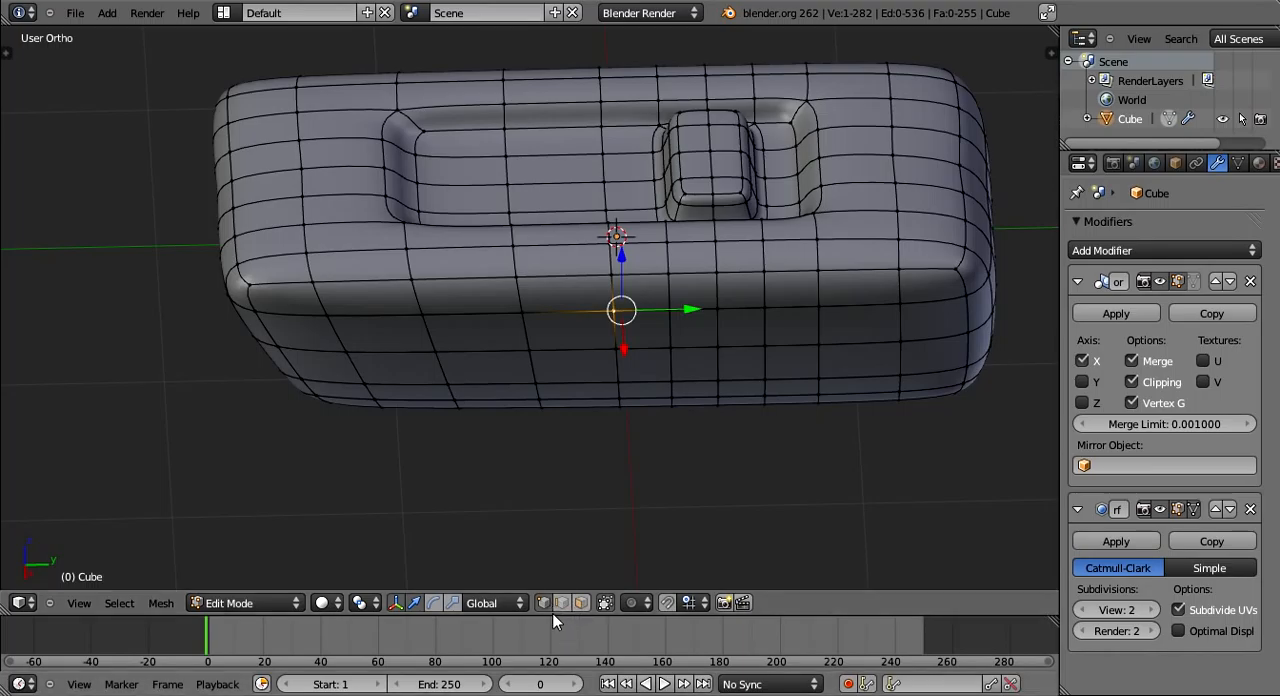
right_click(524, 312)
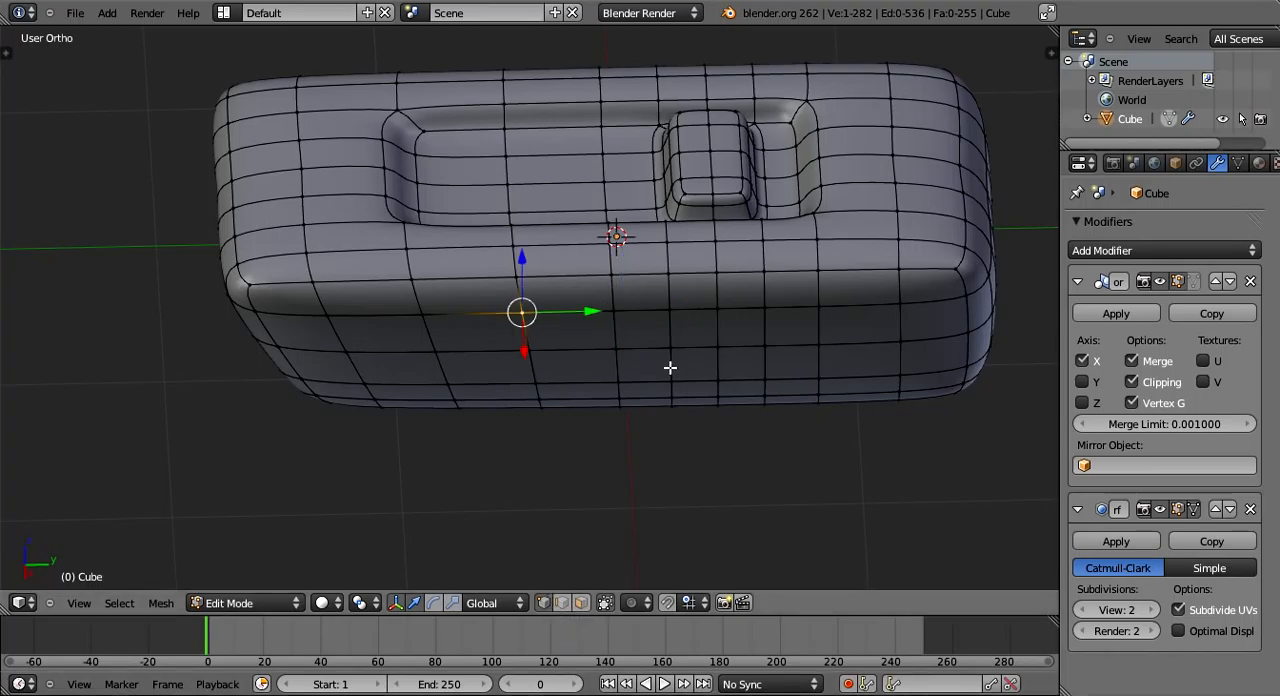
right_click(671, 384)
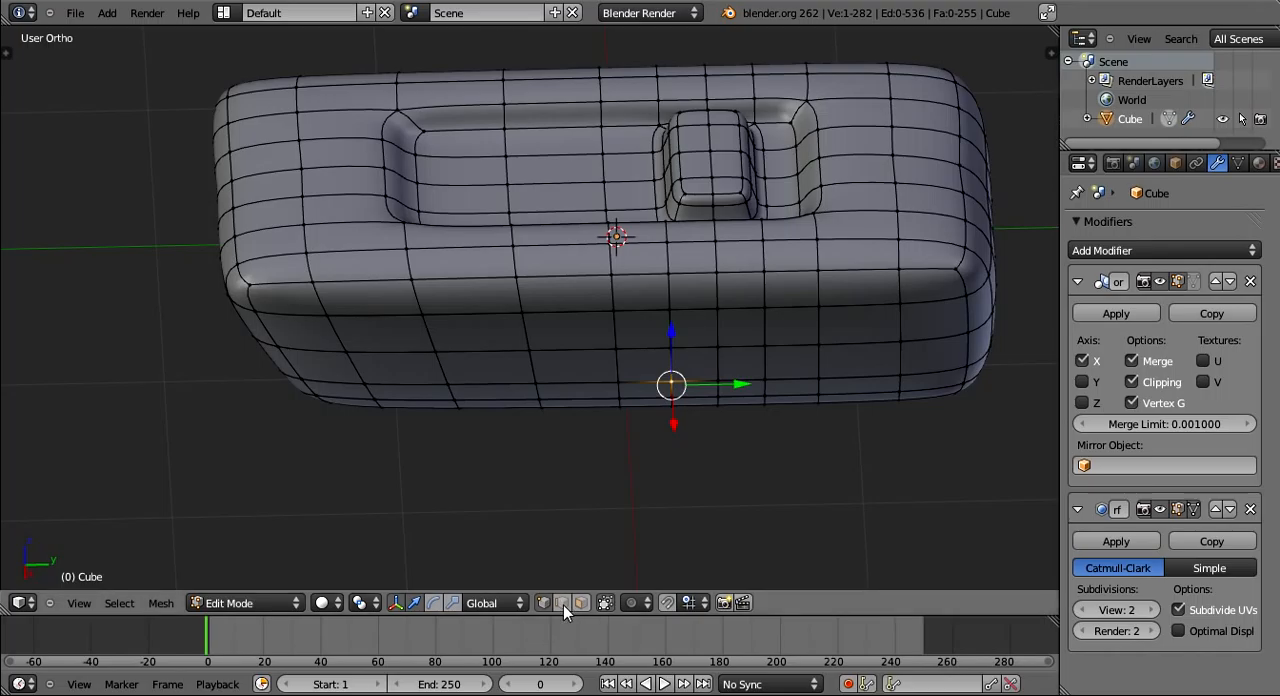
- Switch to edge selection and select individual edges along the long side wall, ending with two edges selected together
left_click(581, 603)
right_click(667, 325)
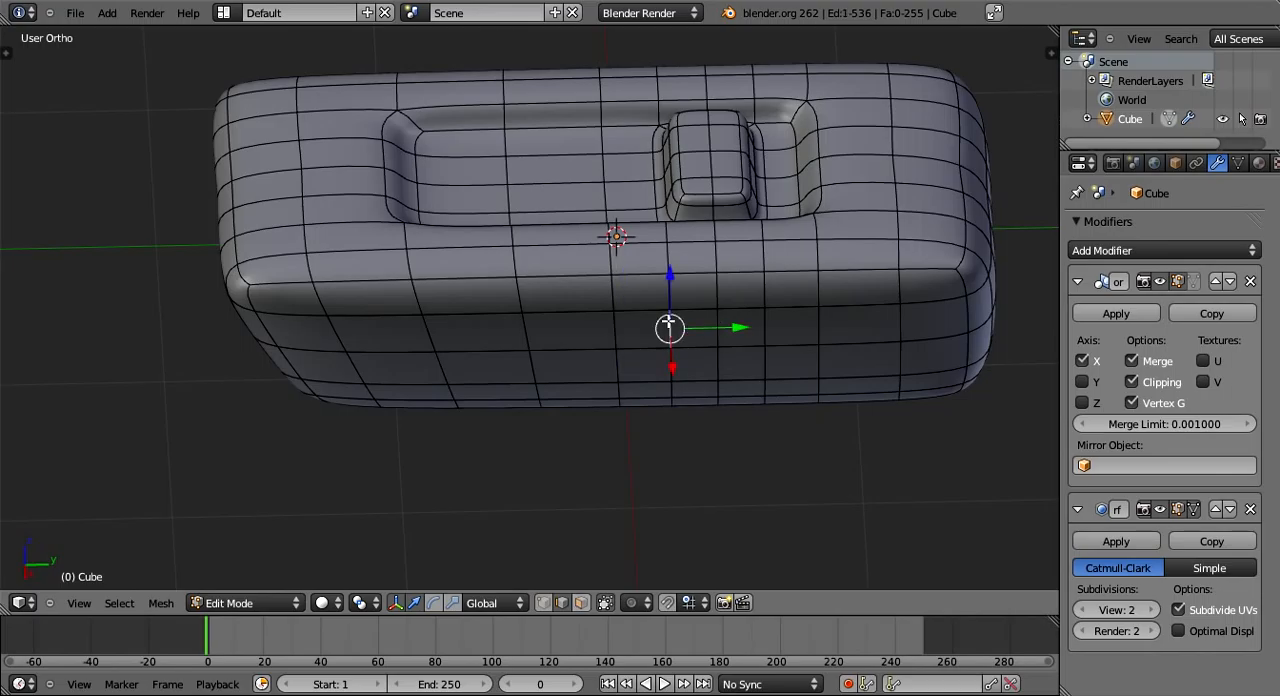
key("g")
right_click(665, 289)
right_click(661, 294, "shift")
right_click(632, 313)
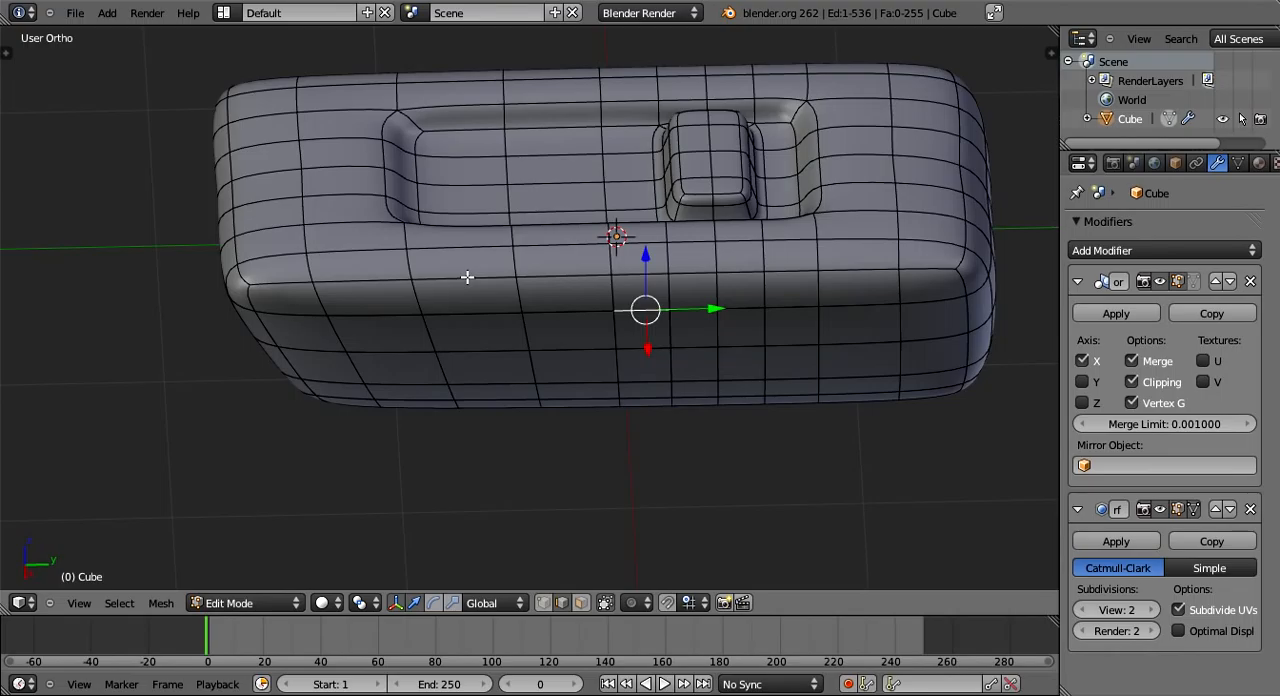
right_click(470, 313, "shift")
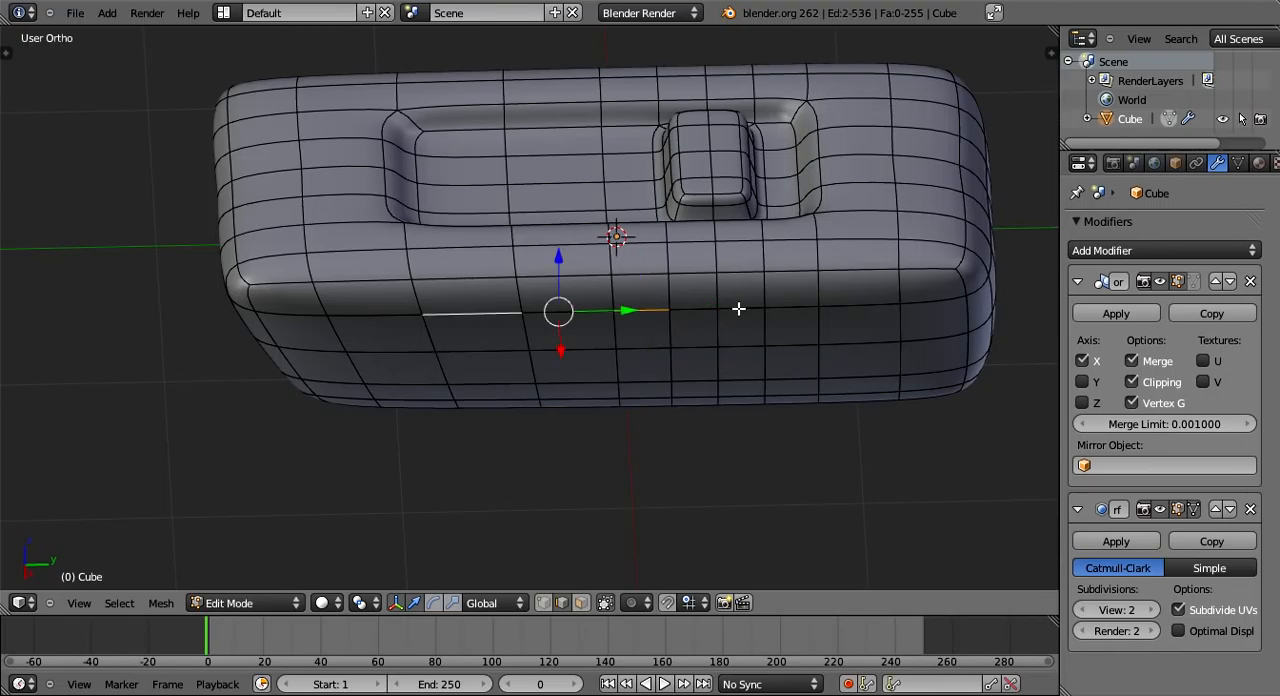
- Select the four edges that enclose one face on the long side wall
right_click(738, 309)
right_click(720, 335, "shift")
right_click(760, 334, "shift")
middle_click_drag(751, 321, 639, 256, "shift")
scroll(637, 406, "up", 1)
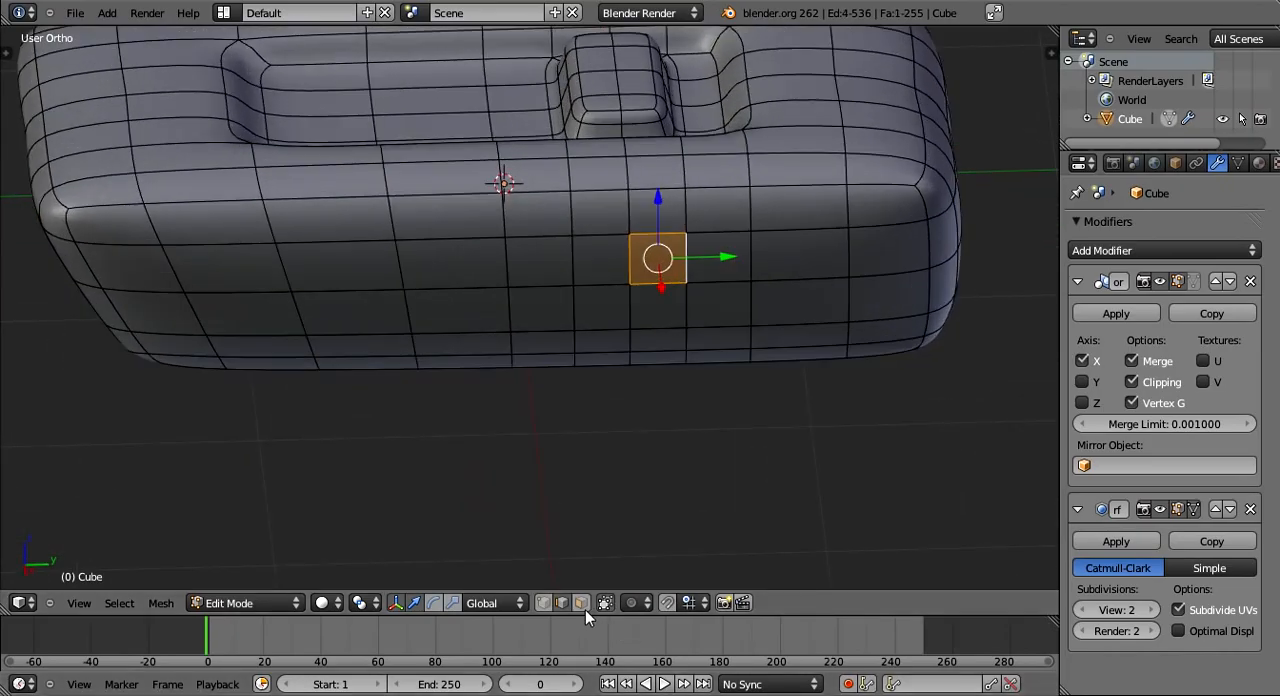
- Switch to face selection and select a row of six adjacent faces on the long side wall
left_click(584, 607)
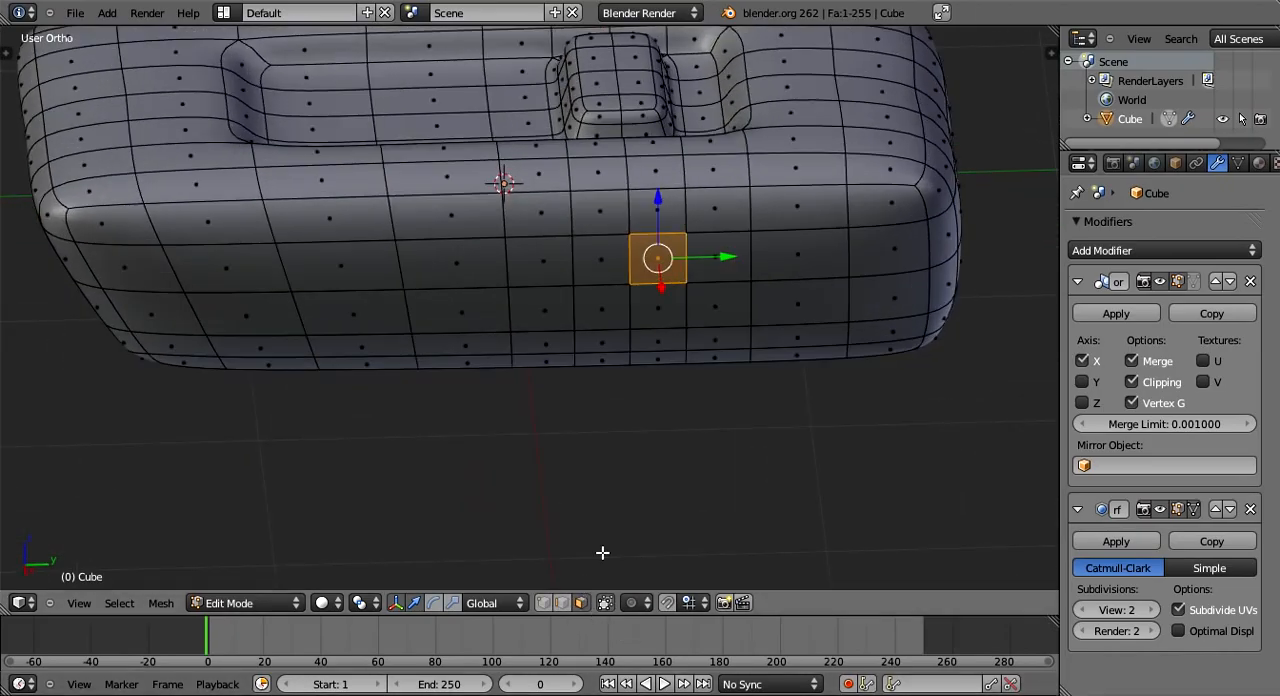
right_click(342, 249)
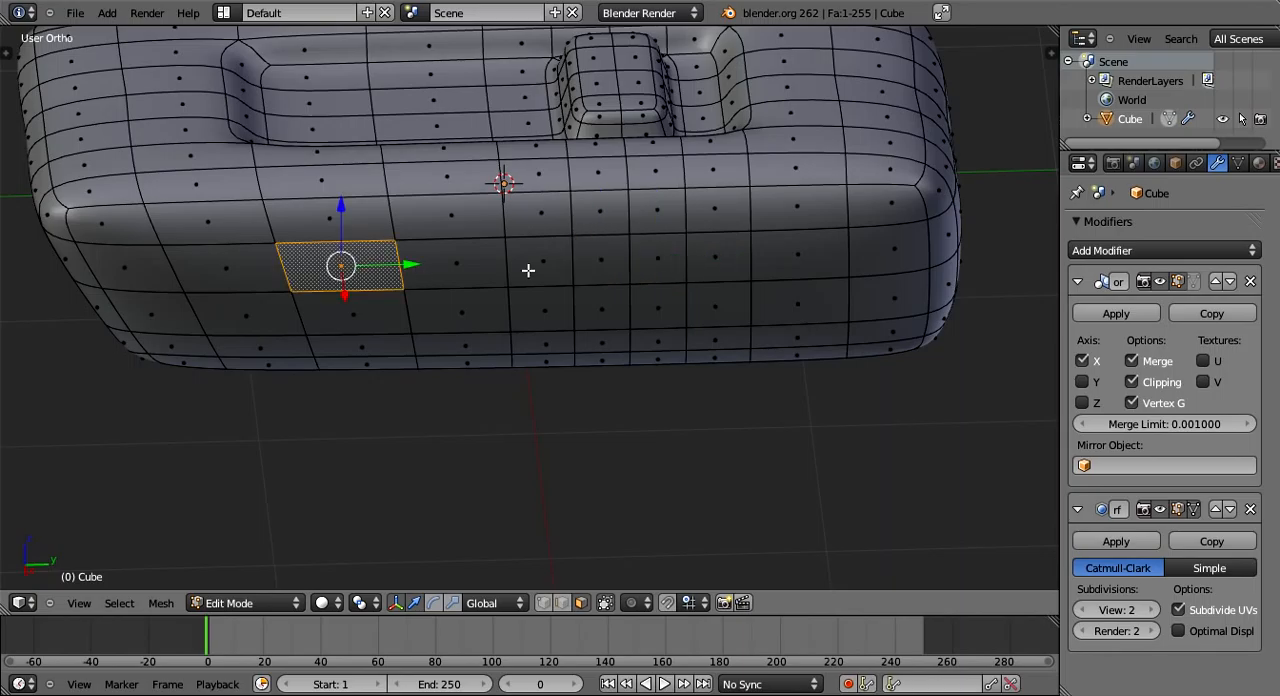
right_click(456, 262, "shift")
right_click(543, 262, "shift")
right_click(600, 262, "shift")
right_click(657, 262, "shift")
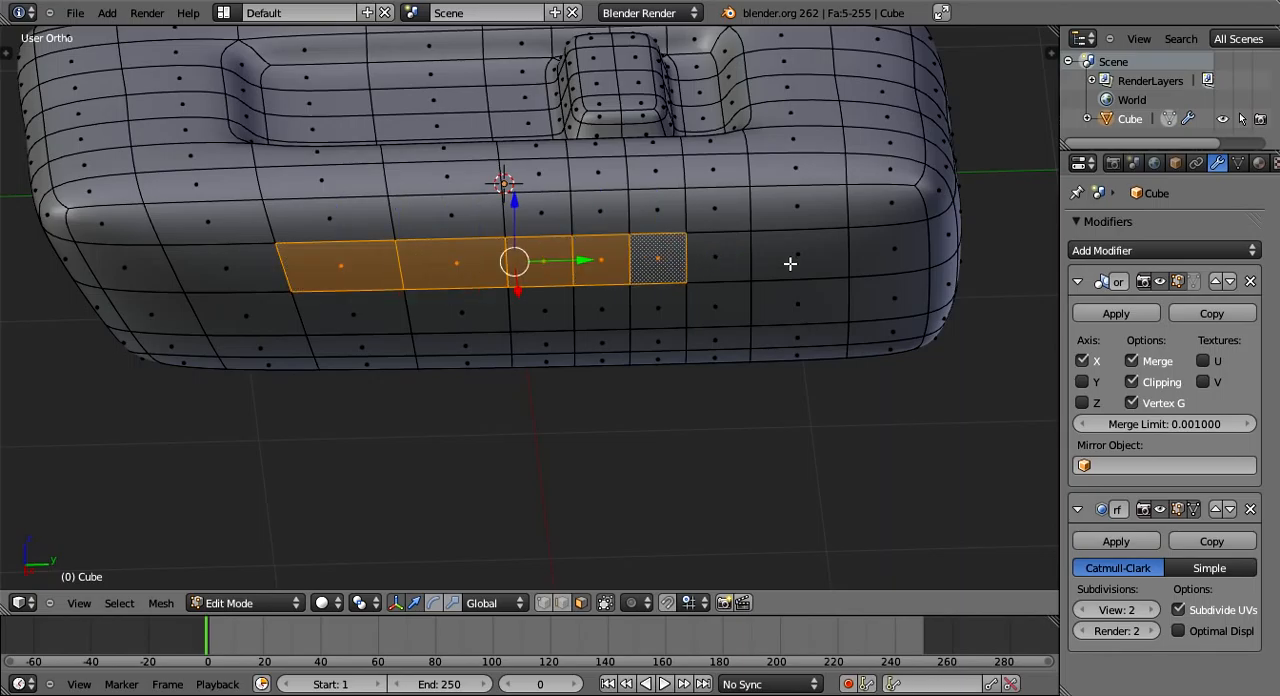
right_click(716, 259, "shift")
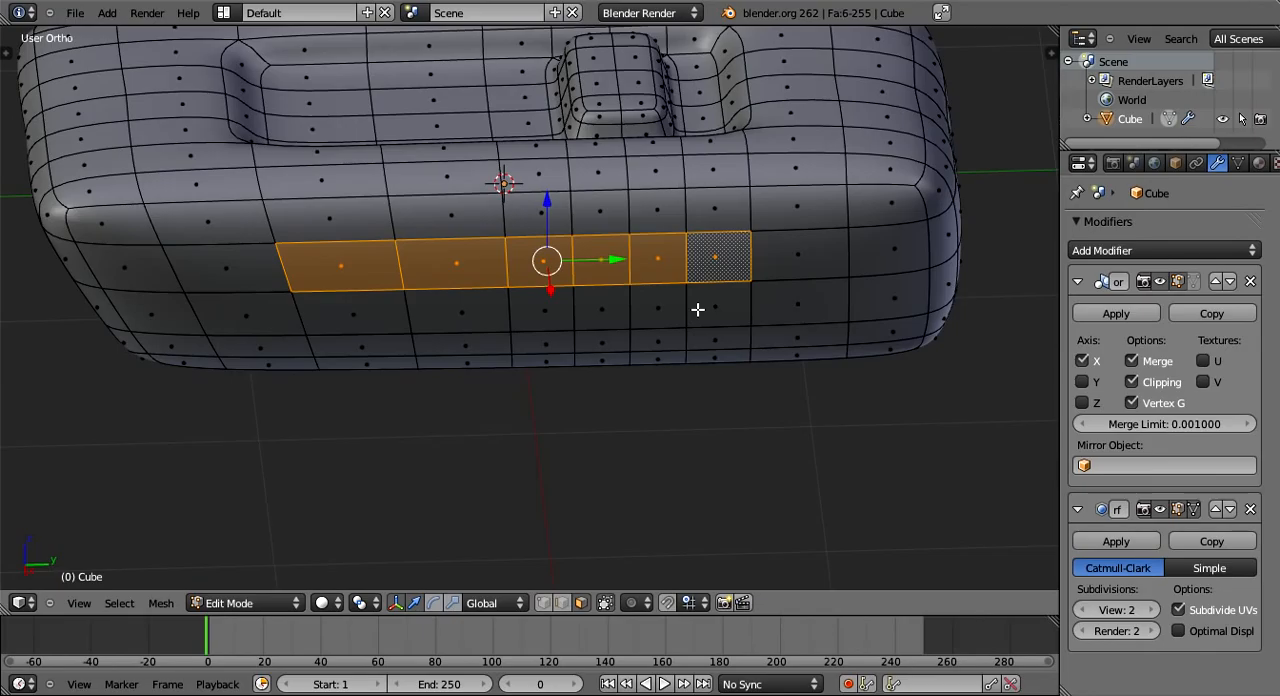
- Replace the face selection with single side faces, then build up a shorter row of adjacent faces along the same wall
right_click(794, 257)
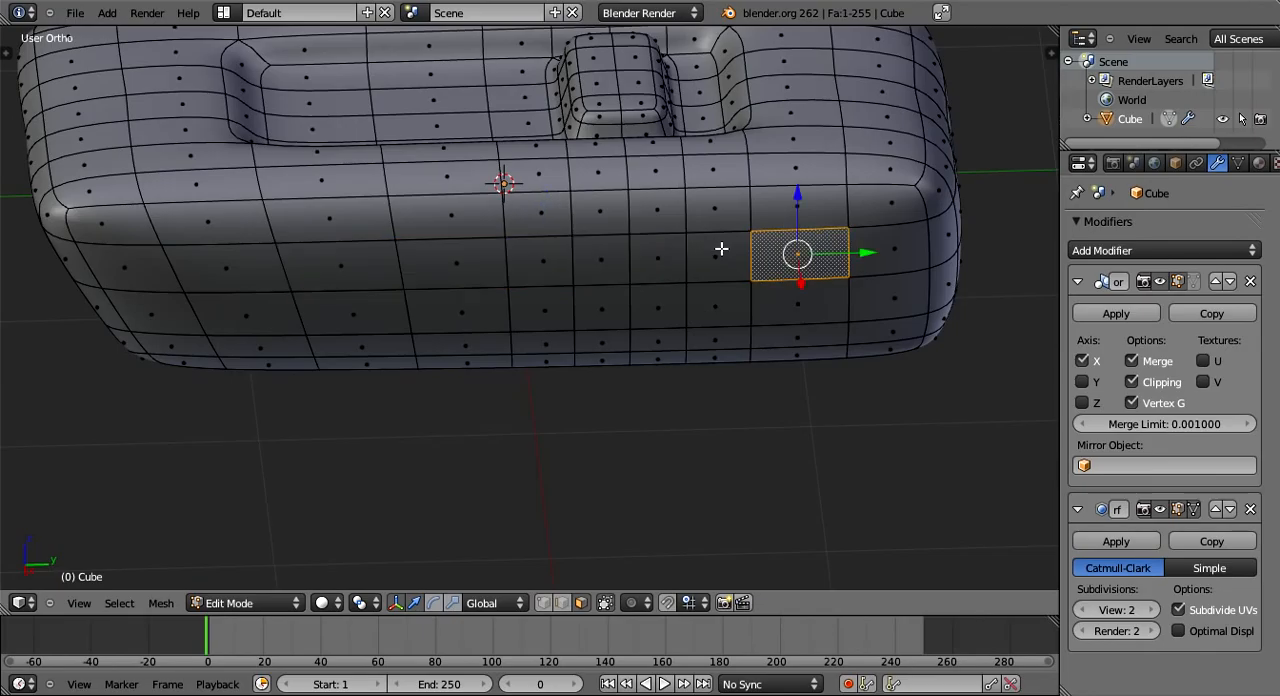
right_click(714, 300)
right_click(713, 262)
right_click(657, 263, "shift")
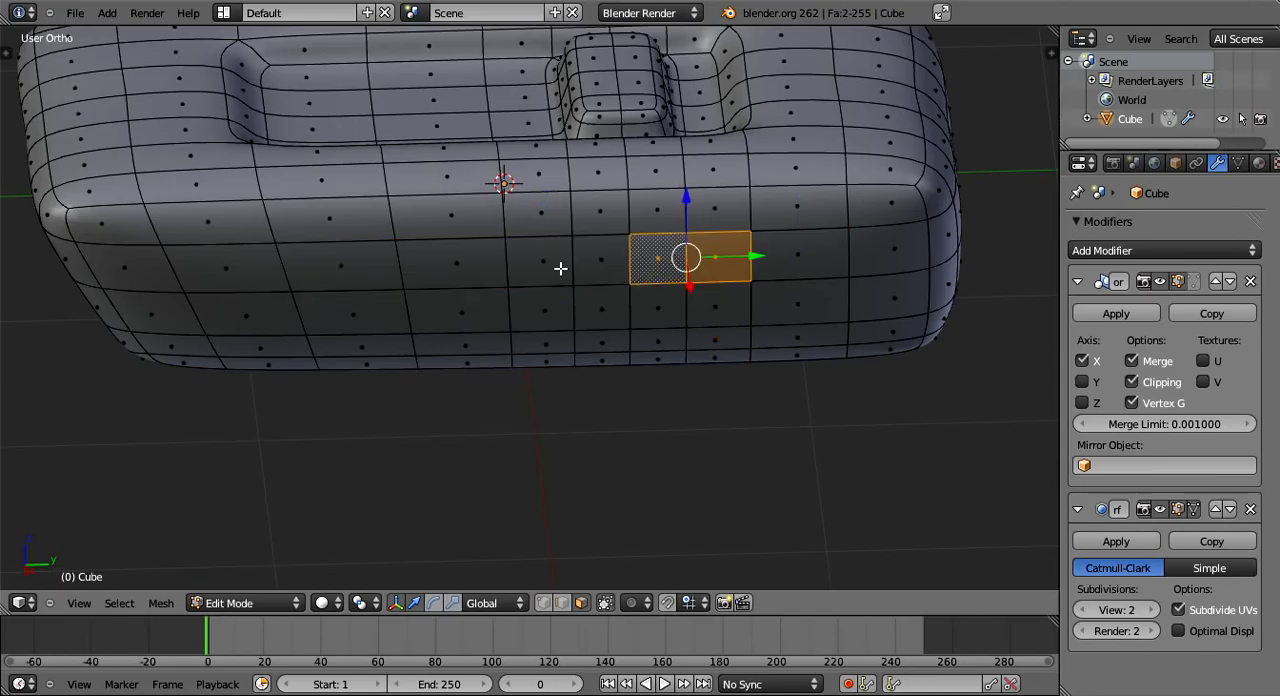
right_click(600, 264, "shift")
right_click(547, 266, "shift")
- Clear the selection, return to vertex selection, and examine the whole model in object and edit mode
key("a")
left_click(545, 602)
middle_click_drag(654, 455, 619, 364, "shift")
scroll(478, 358, "up", 2)
key("Tab")
scroll(484, 364, "up", 3)
scroll(464, 363, "up", 1)
key("Tab")
scroll(563, 394, "down", 3)
key("Tab")
scroll(500, 403, "down", 3)
scroll(640, 370, "up", 2)
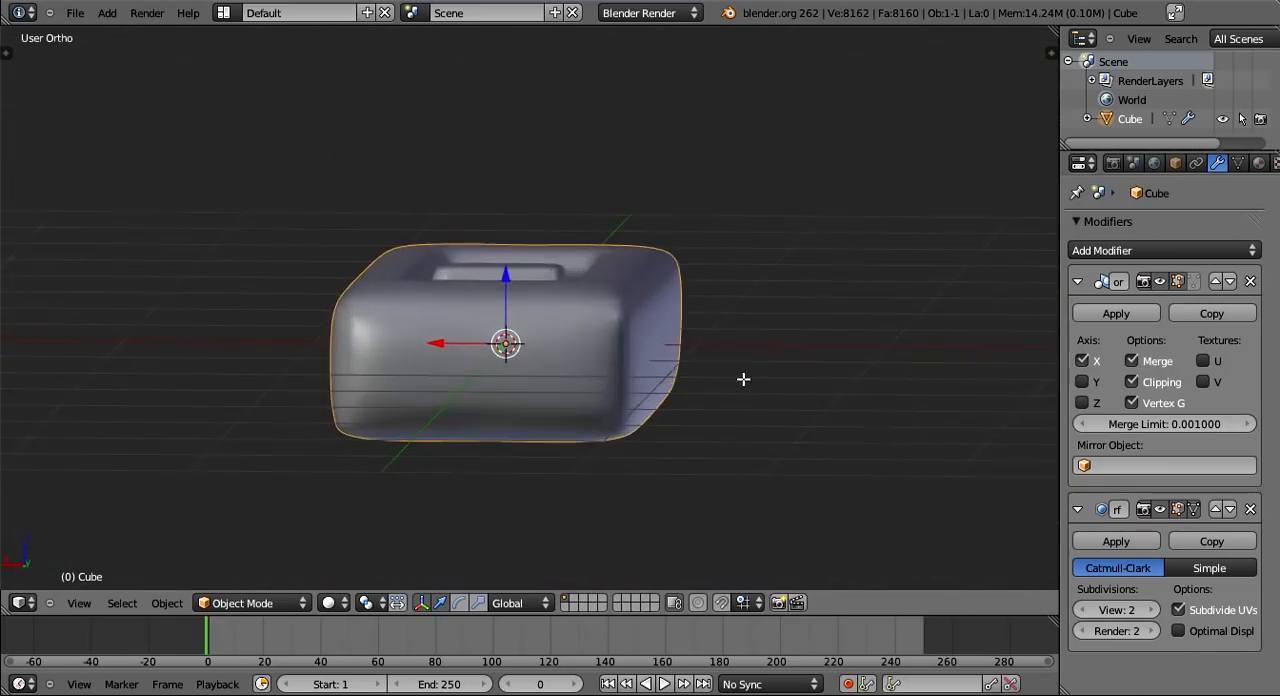
key("Tab")
scroll(700, 372, "up", 1)
middle_click_drag(700, 372, 397, 407)
key("Tab")
key("Tab")
scroll(600, 433, "up", 2)
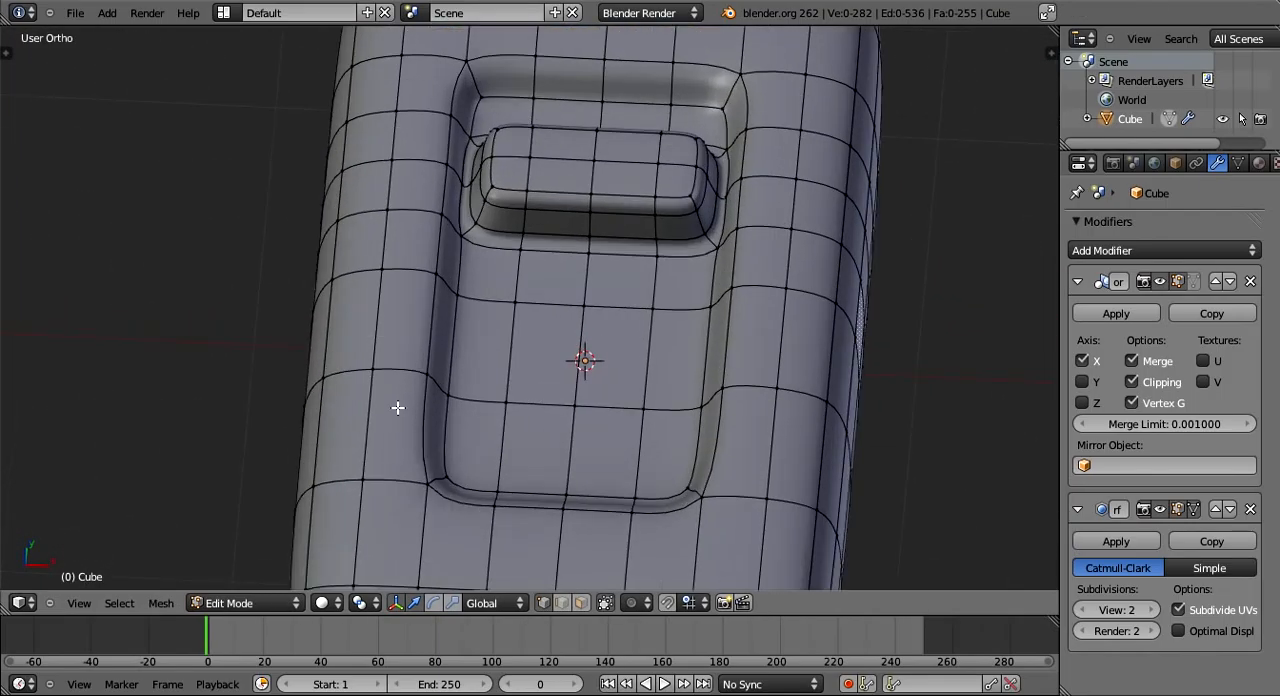
- Select the vertex loop running along the long edge of the top recess
scroll(398, 408, "up", 1)
right_click(402, 405, "alt")
scroll(402, 405, "down", 3)
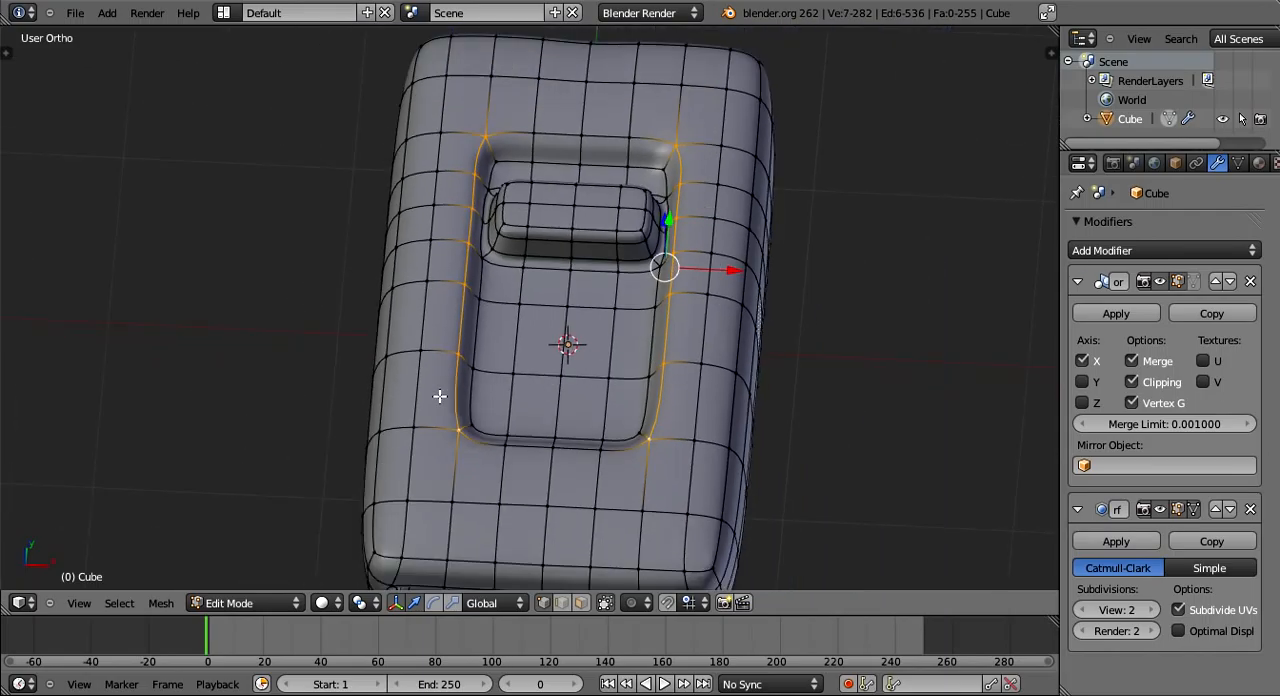
scroll(440, 396, "down", 1)
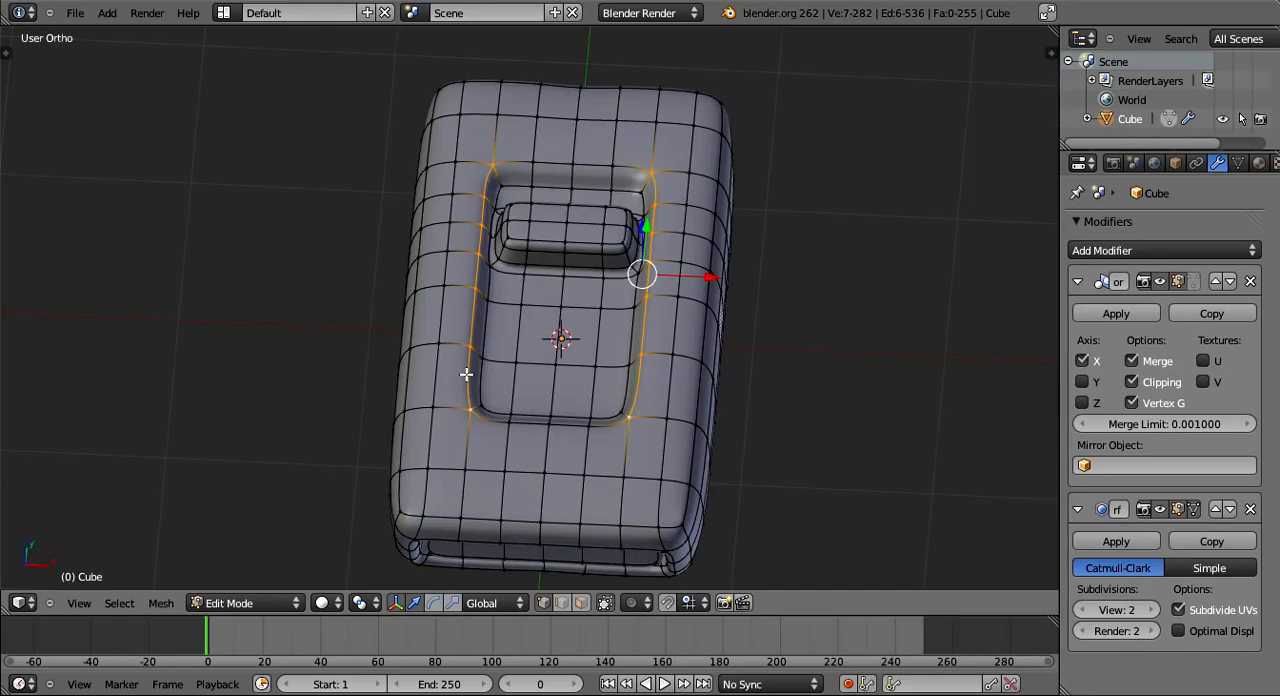
- Select the vertex loop that runs around the box near its closed end
middle_click_drag(466, 374, 348, 375)
middle_click_drag(797, 303, 783, 296)
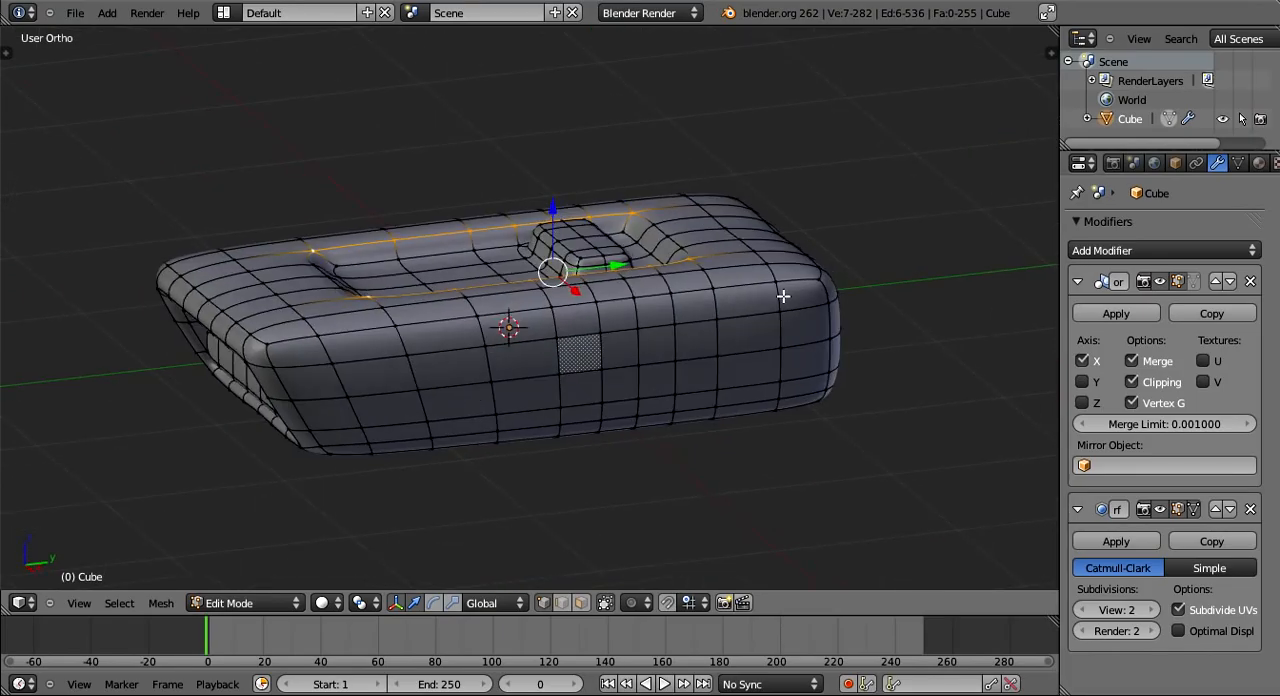
key("ctrl+z")
- Select the vertex loop that runs lengthwise around the box, between the top recess and the outer side
key("ctrl+z")
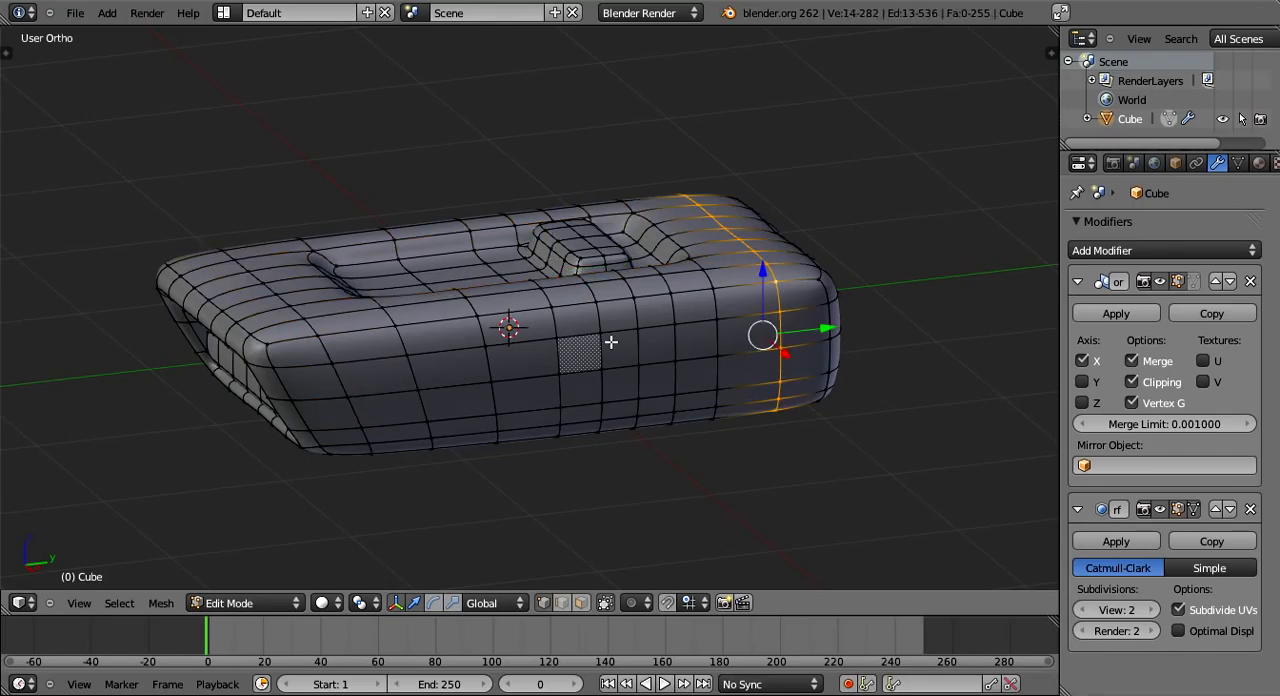
key("ctrl+z")
key("ctrl+z")
key("ctrl+z")
mouse_move(414, 371)
middle_mouse_down()
mouse_move(577, 354)
mouse_move(571, 371)
mouse_move(716, 510)
mouse_move(771, 494)
mouse_move(588, 374)
mouse_move(463, 429)
mouse_move(289, 434)
mouse_move(646, 411)
mouse_move(627, 375)
mouse_move(638, 372)
middle_mouse_up()
key("ctrl+z")
right_click(588, 374, "alt")
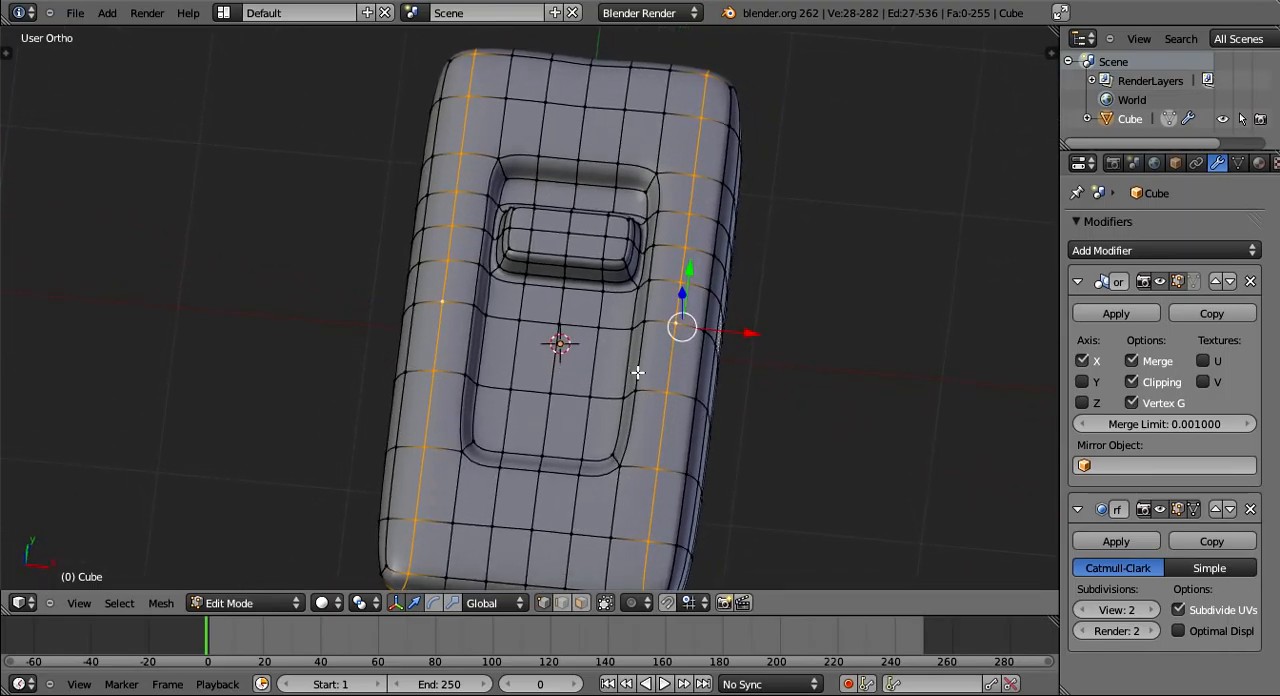
- Select the complete vertex loop running around the outer rim of the top recess
right_click(558, 469, "alt")
right_click(596, 165, "alt")
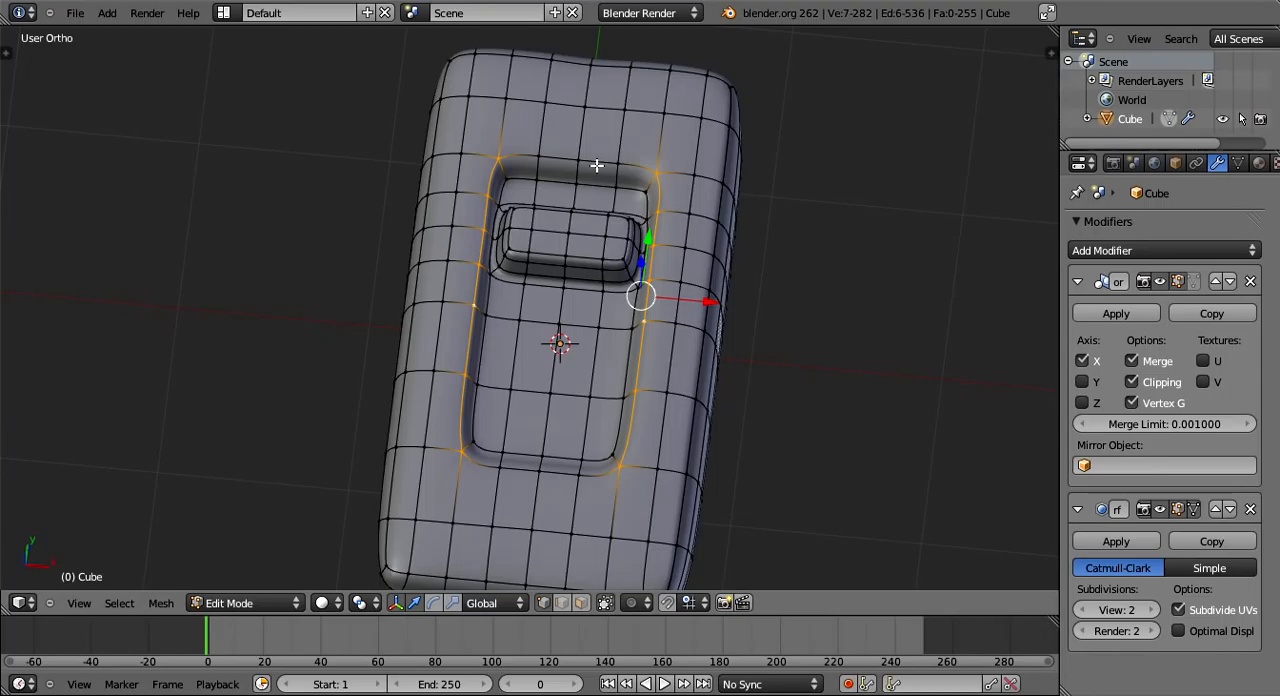
right_click(597, 165, "alt+shift")
middle_click_drag(666, 416, 659, 441)
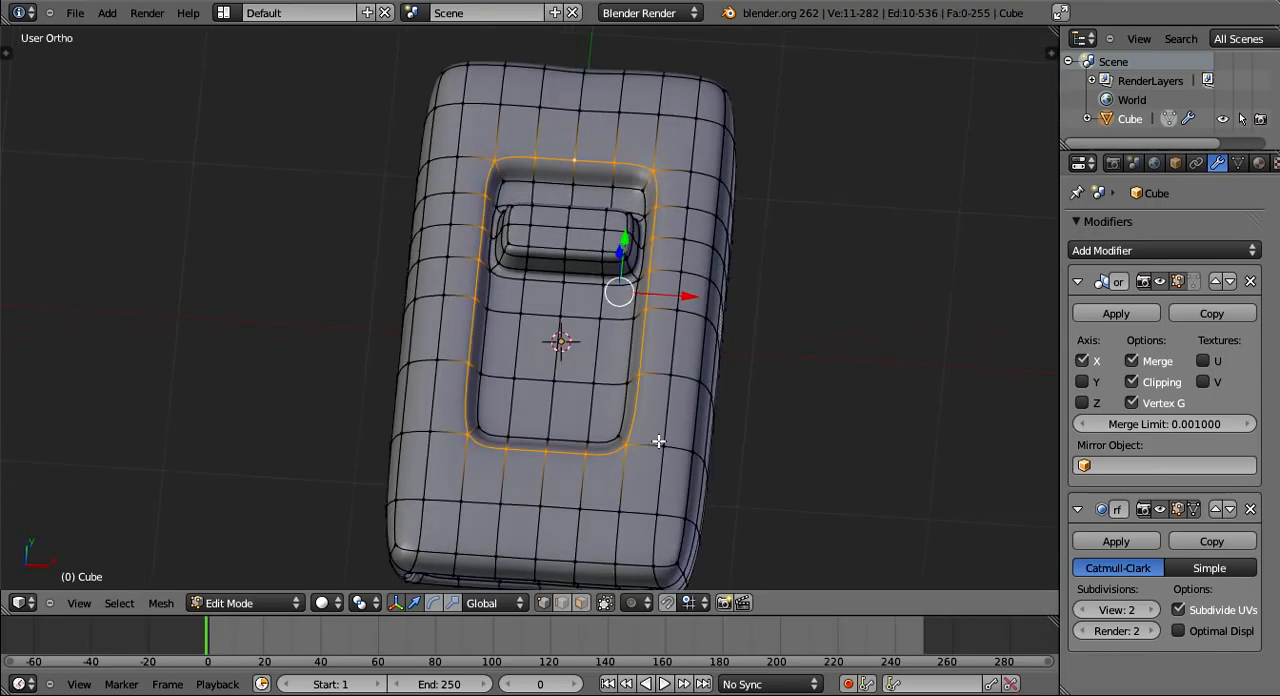
- Scale the recess rim loop up slightly, move it about 0.04 along global X, and check the shape in object mode
key("s")
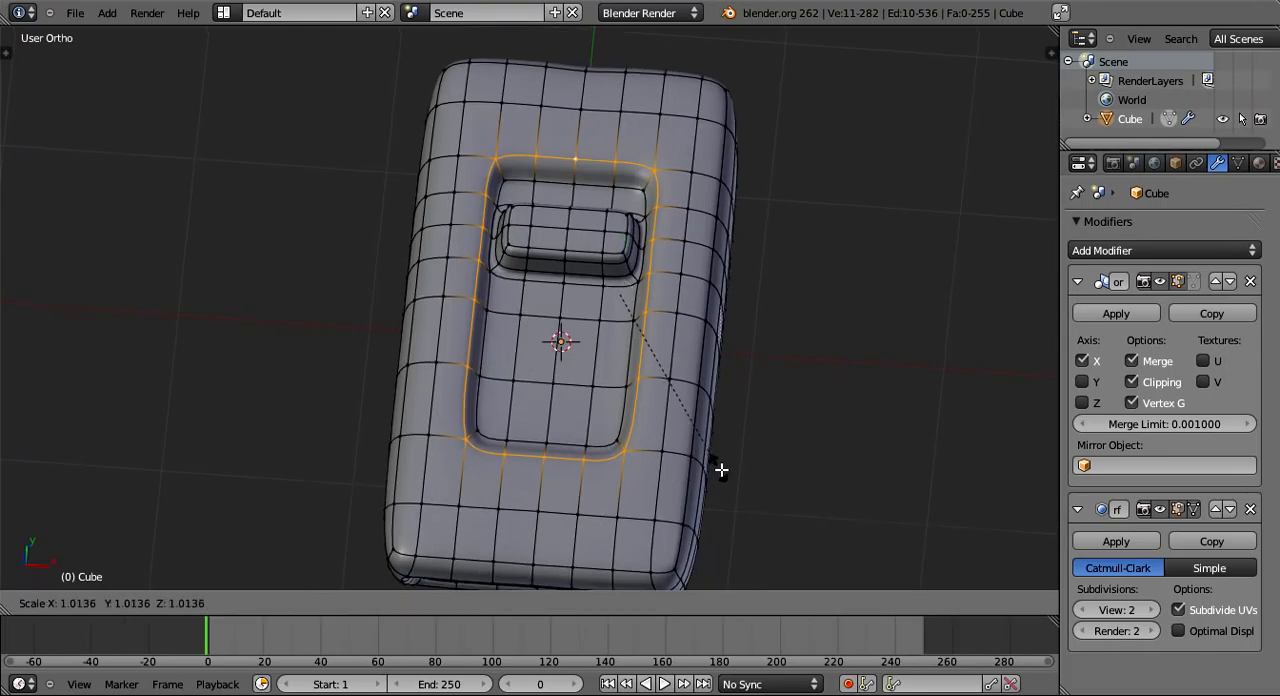
left_click(743, 480)
key("g")
key("x")
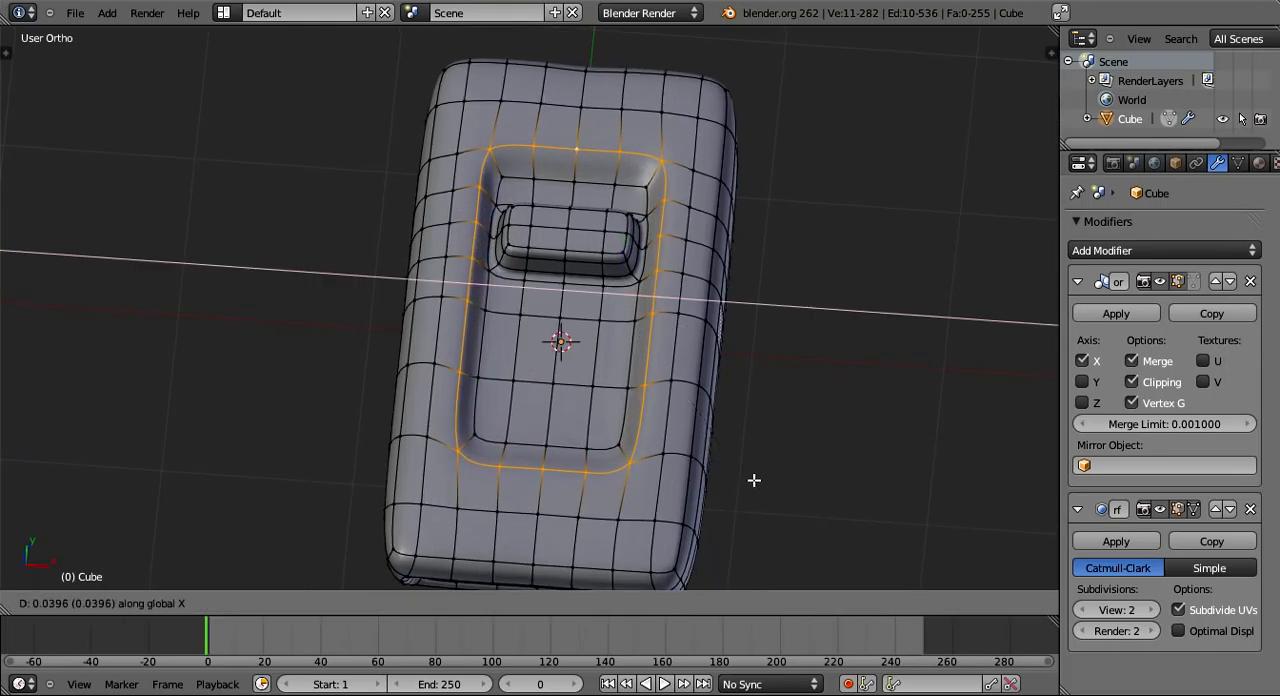
left_click(754, 481)
key("Tab")
middle_click_drag(639, 463, 643, 403)
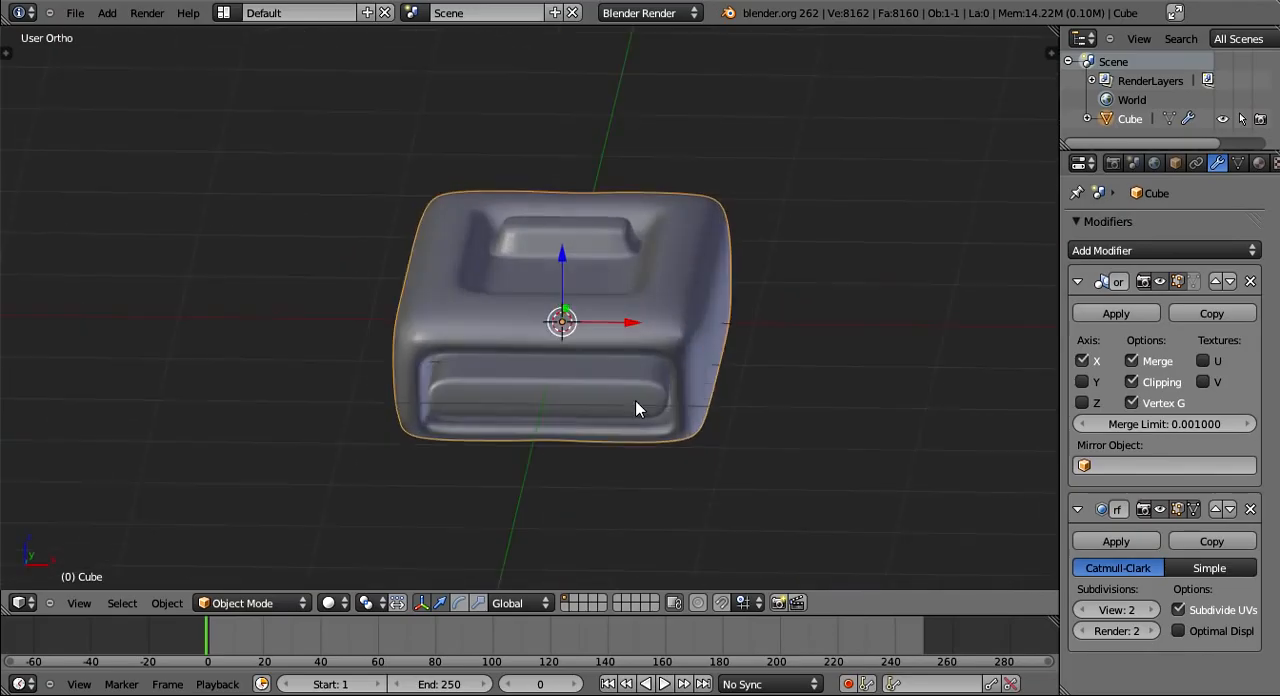
- Add a loop cut around the recess wall in edit mode and slide it towards the upper rim
scroll(574, 349, "up", 3)
key("Tab")
middle_click_drag(574, 349, 580, 375)
key("ctrl+r")
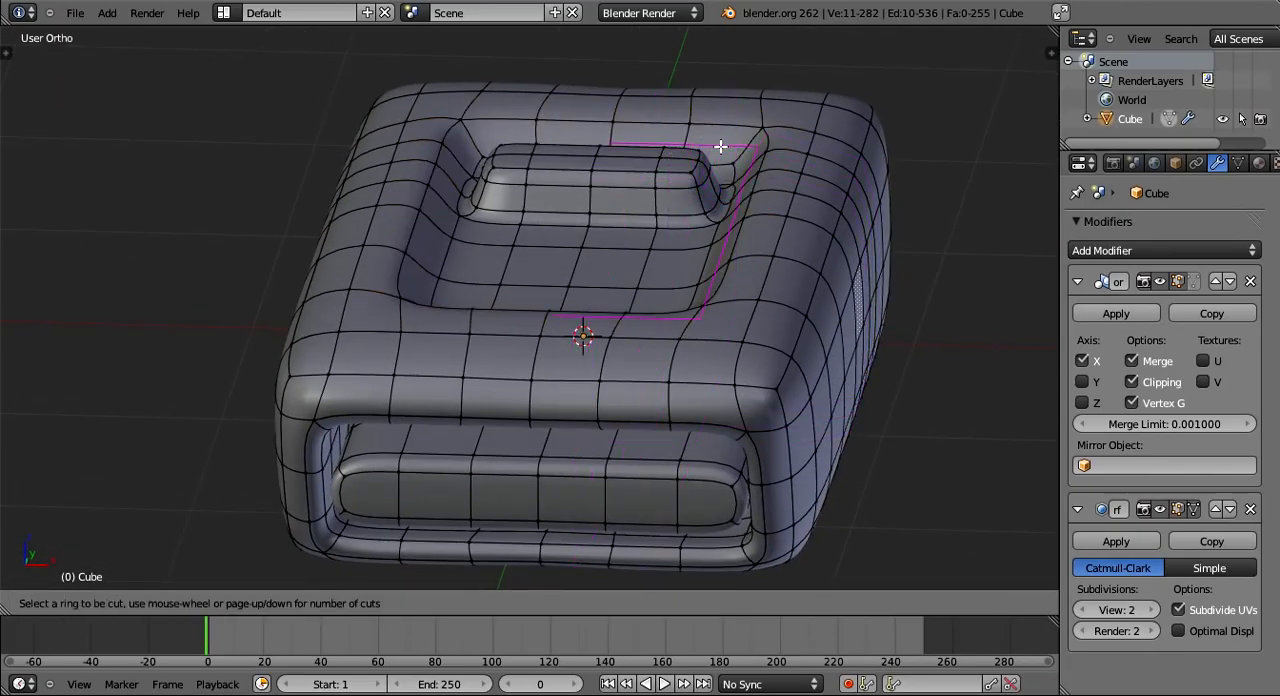
key("Escape")
middle_click_drag(650, 290, 749, 274)
key("ctrl+r")
left_click(749, 271)
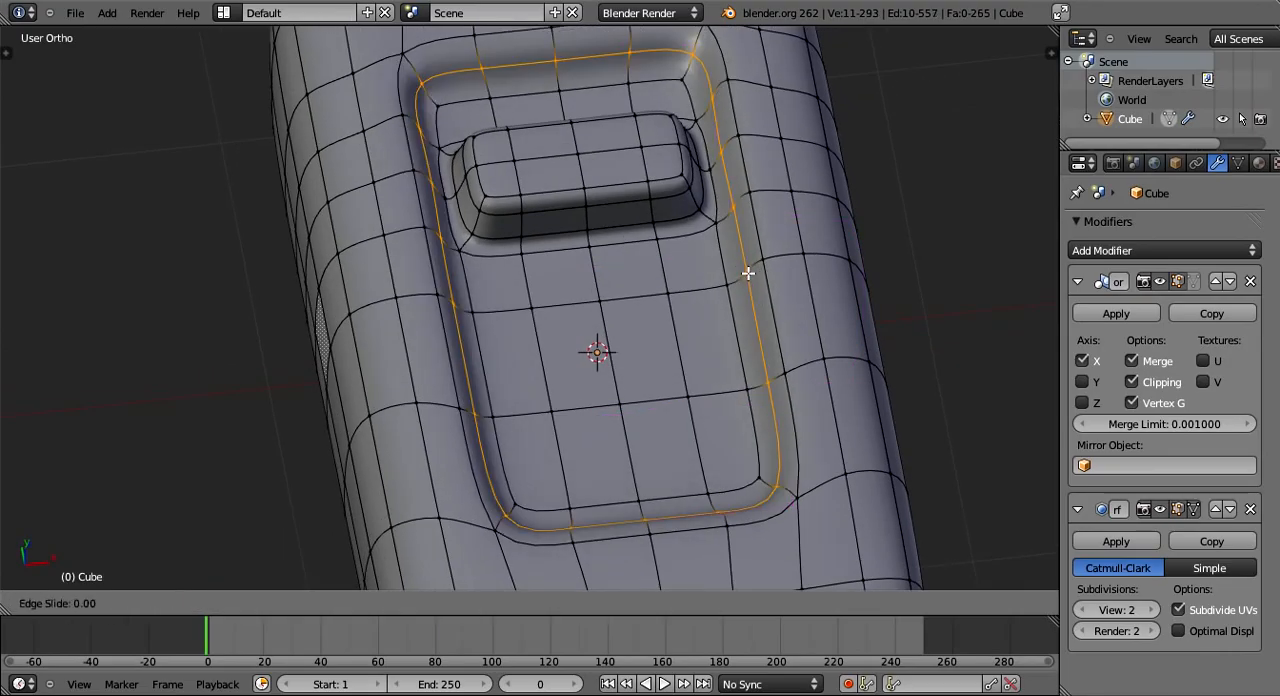
left_click(765, 246)
- Add a second loop cut around the recess wall, slide it towards the recess floor, and check it in object mode
key("ctrl+r")
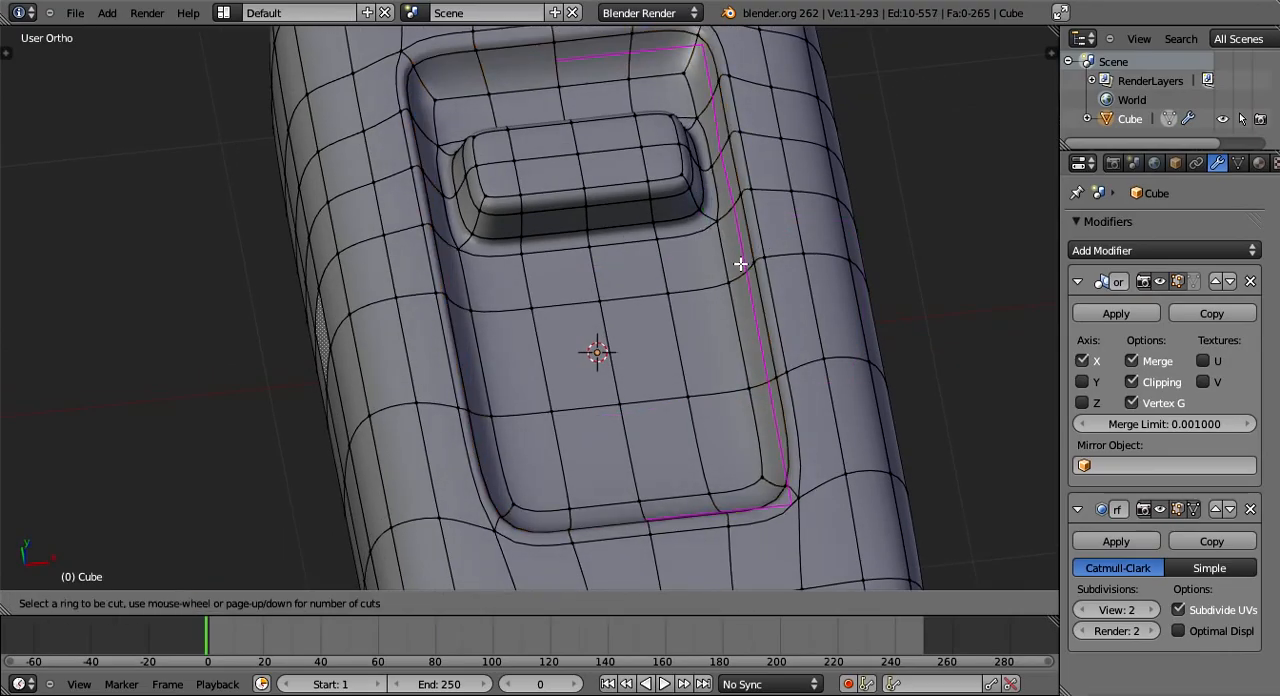
left_click(742, 265)
left_click(708, 312)
key("Tab")
middle_click_drag(708, 312, 361, 383)
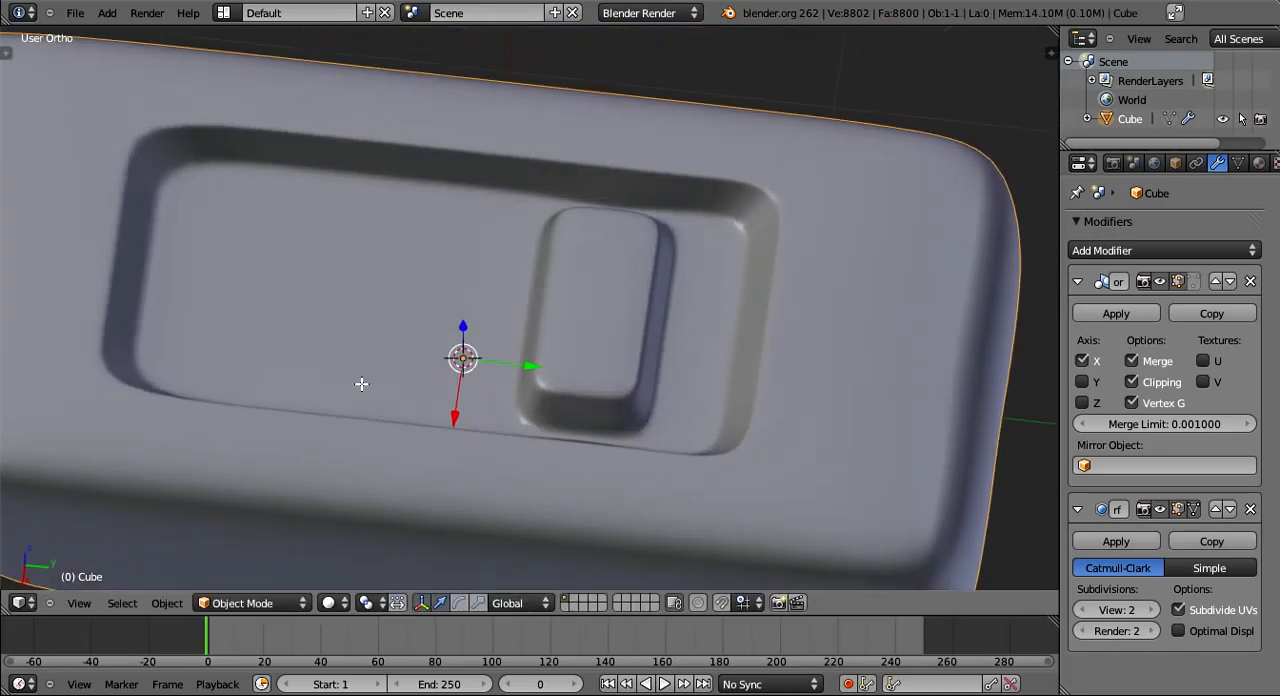
- Scale the ring of faces around the recess rim and widen it by moving it about 0.034 along global X
key("Tab")
middle_click_drag(431, 137, 674, 237)
scroll(503, 354, "up", 2)
key("s")
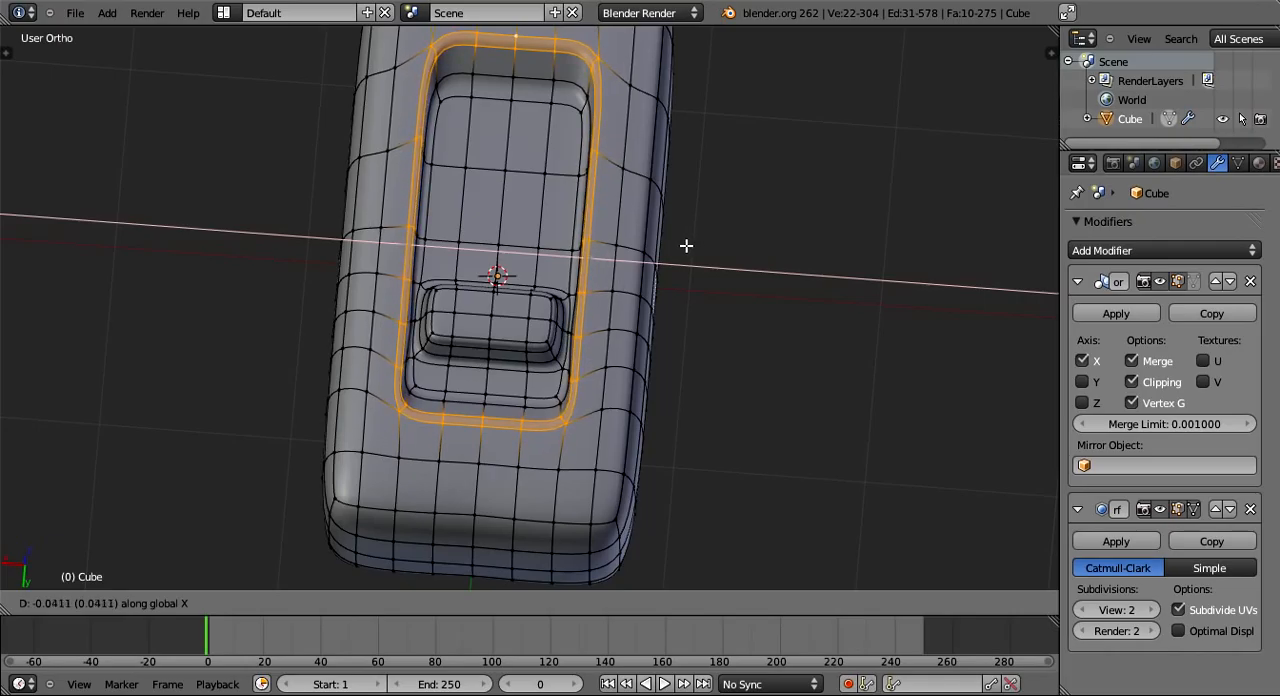
left_click(677, 247)
key("g")
key("x")
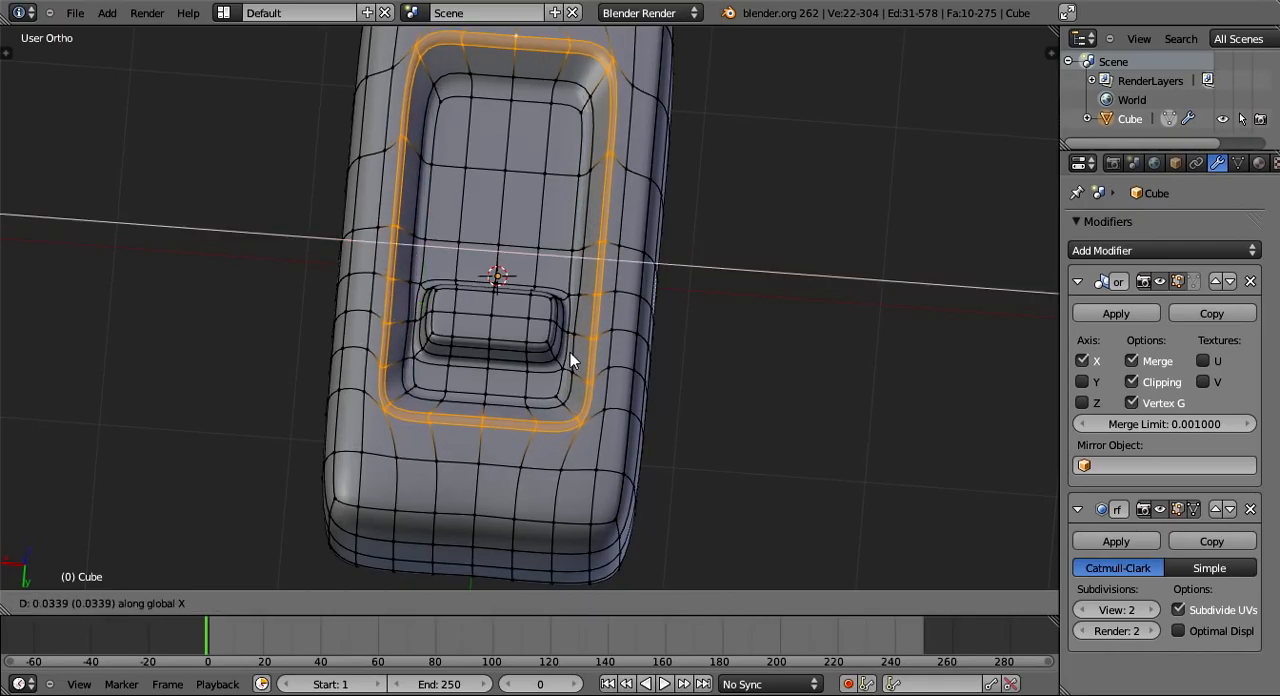
left_click(570, 352)
- Examine the widened recess and its button from several angles in object mode
key("Tab")
middle_click_drag(570, 352, 282, 345)
middle_click_drag(539, 368, 541, 428)
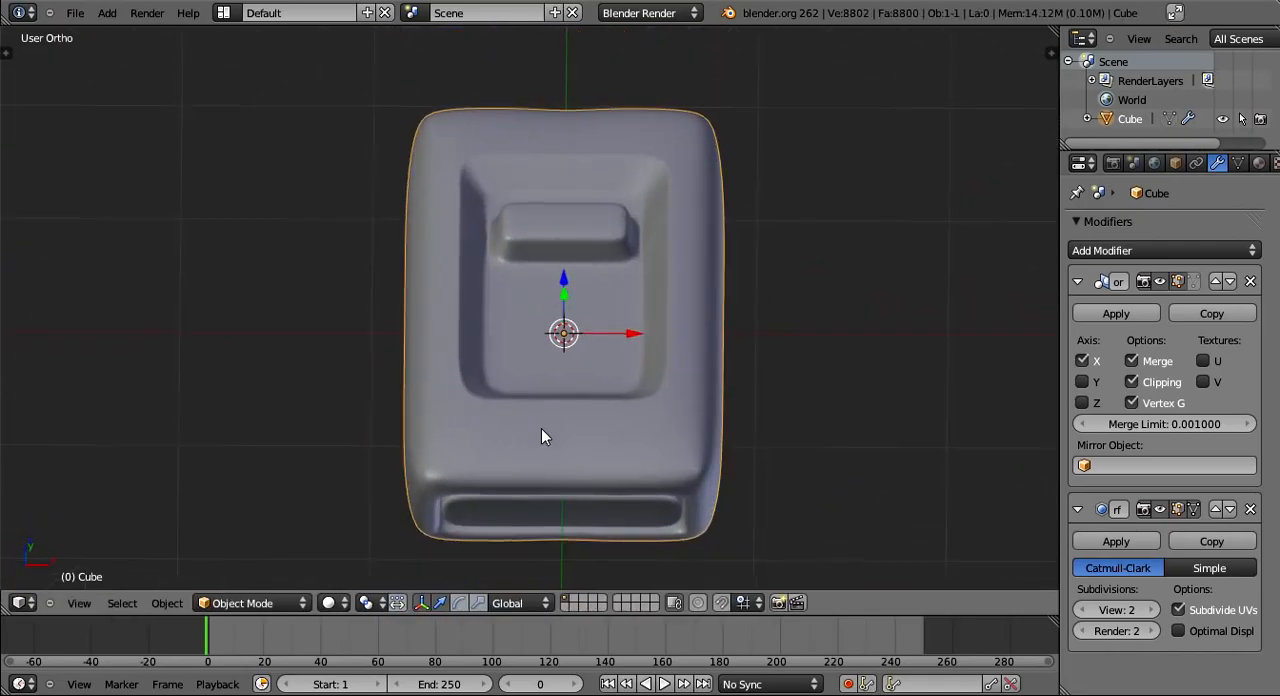
scroll(640, 360, "up", 3)
middle_click_drag(718, 302, 399, 259)
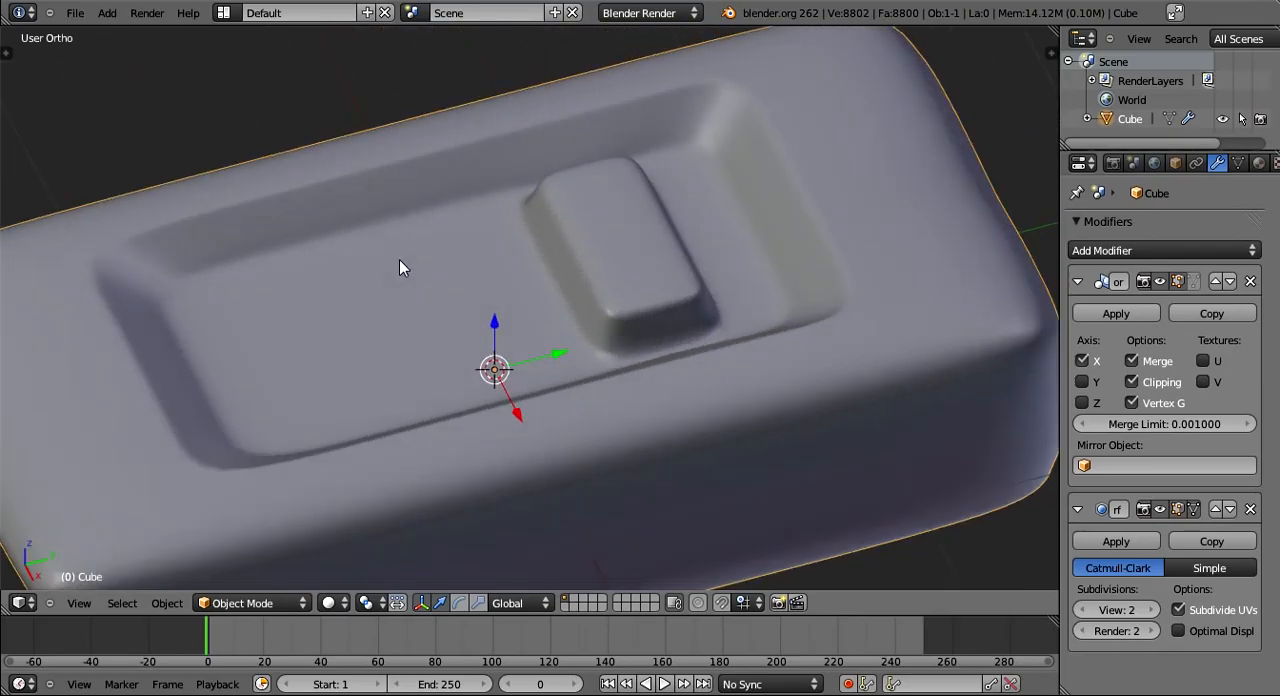
middle_click_drag(399, 267, 752, 338)
key("Tab")
key("Tab")
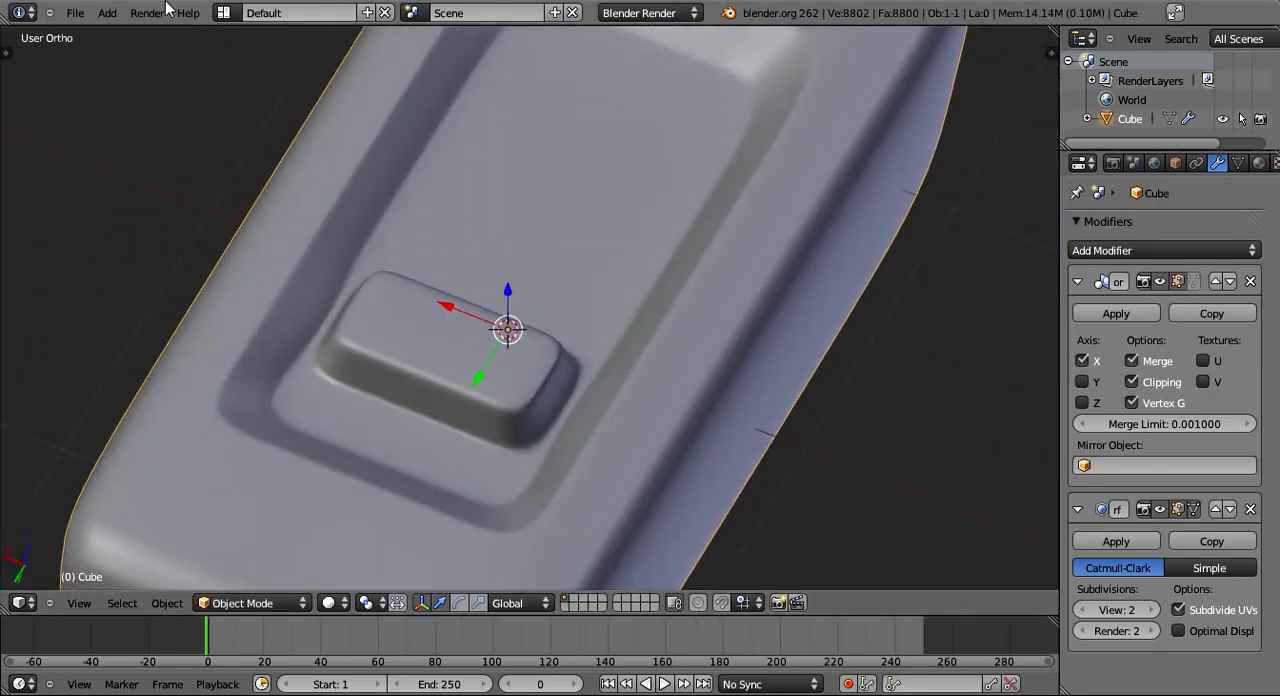
left_click(72, 12)
middle_click_drag(520, 160, 606, 312)
scroll(573, 295, "down", 3)
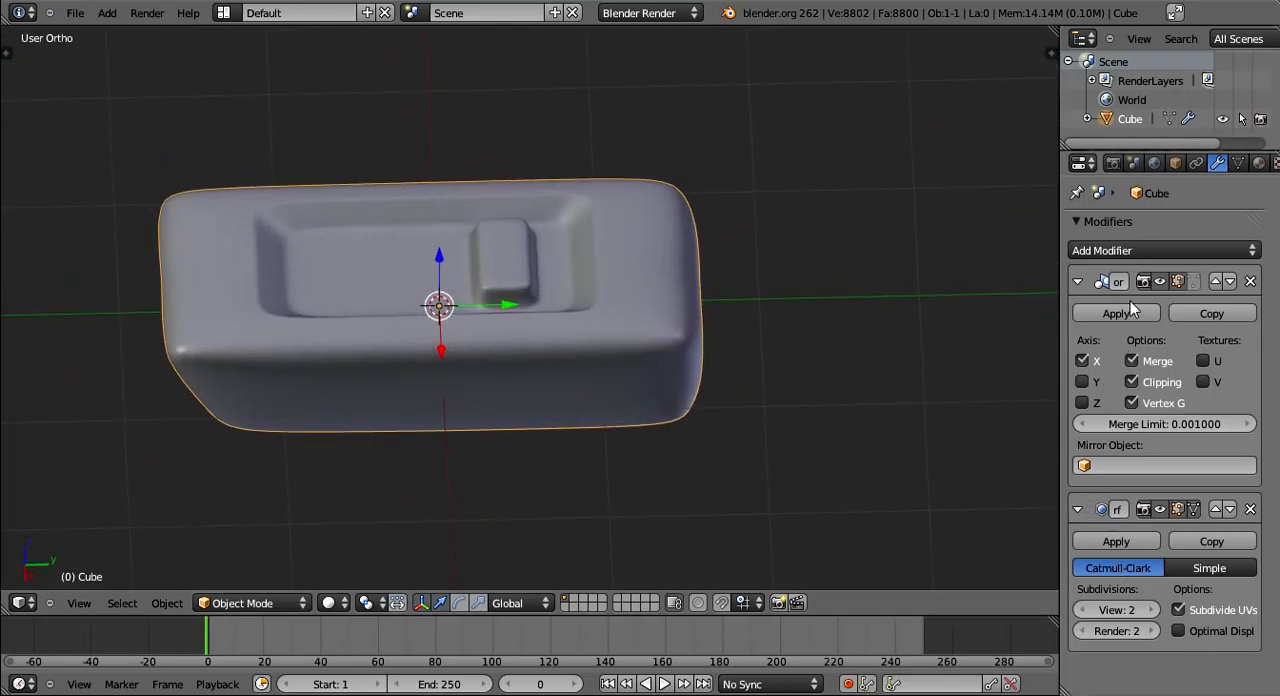
middle_click_drag(418, 375, 482, 406)
key("Tab")
right_click(594, 422)
key("g")
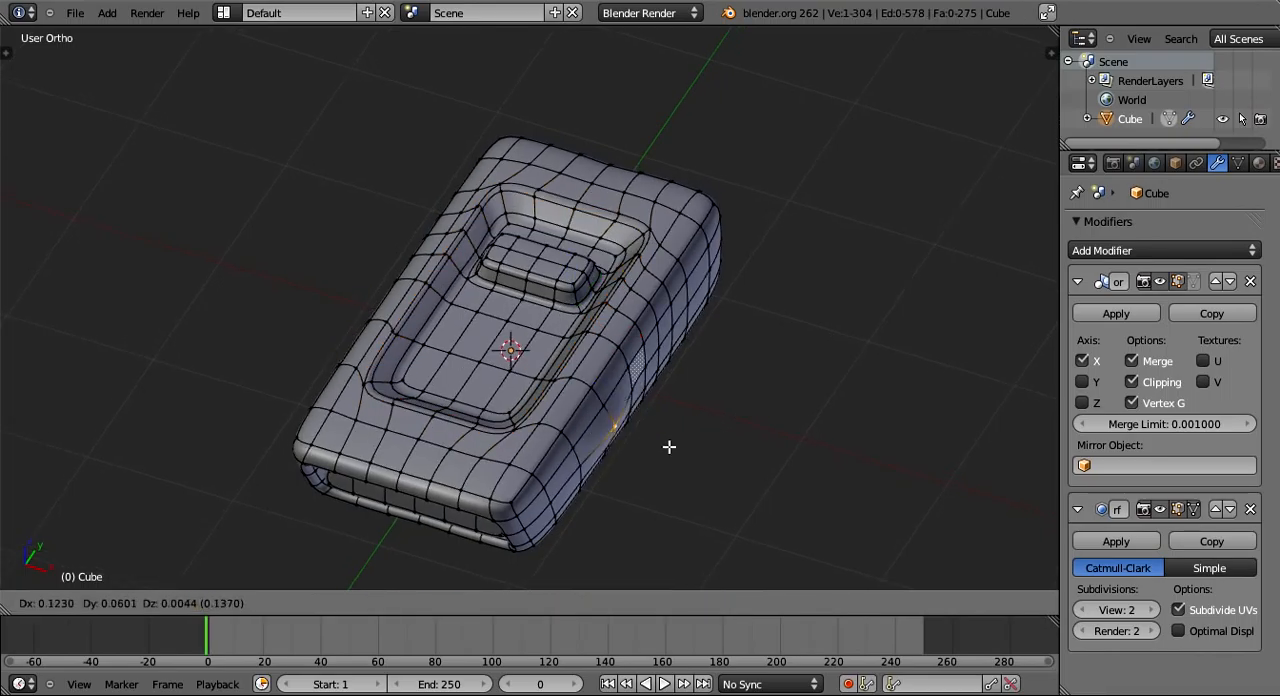
right_click(714, 427)
middle_click_drag(714, 427, 661, 515)
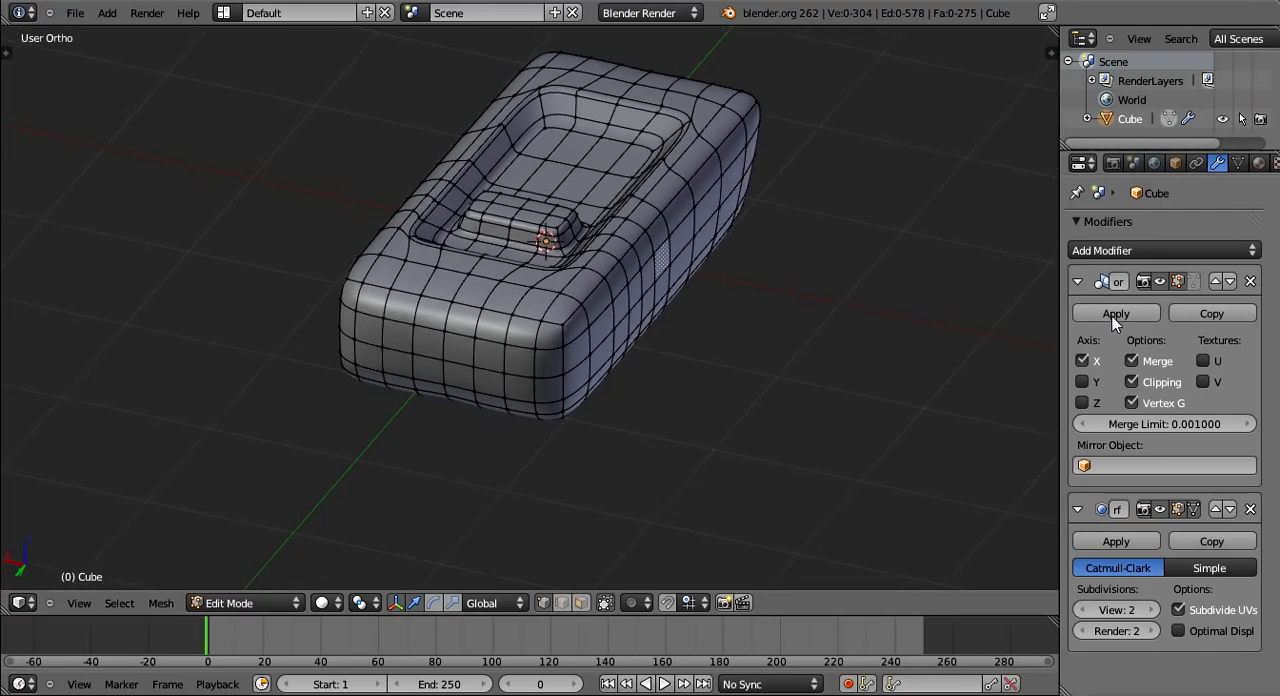
- Return to object mode and apply the Mirror modifier to the box
left_click(1077, 282)
left_click(1077, 282)
left_click(1111, 313)
middle_click_drag(777, 306, 763, 306)
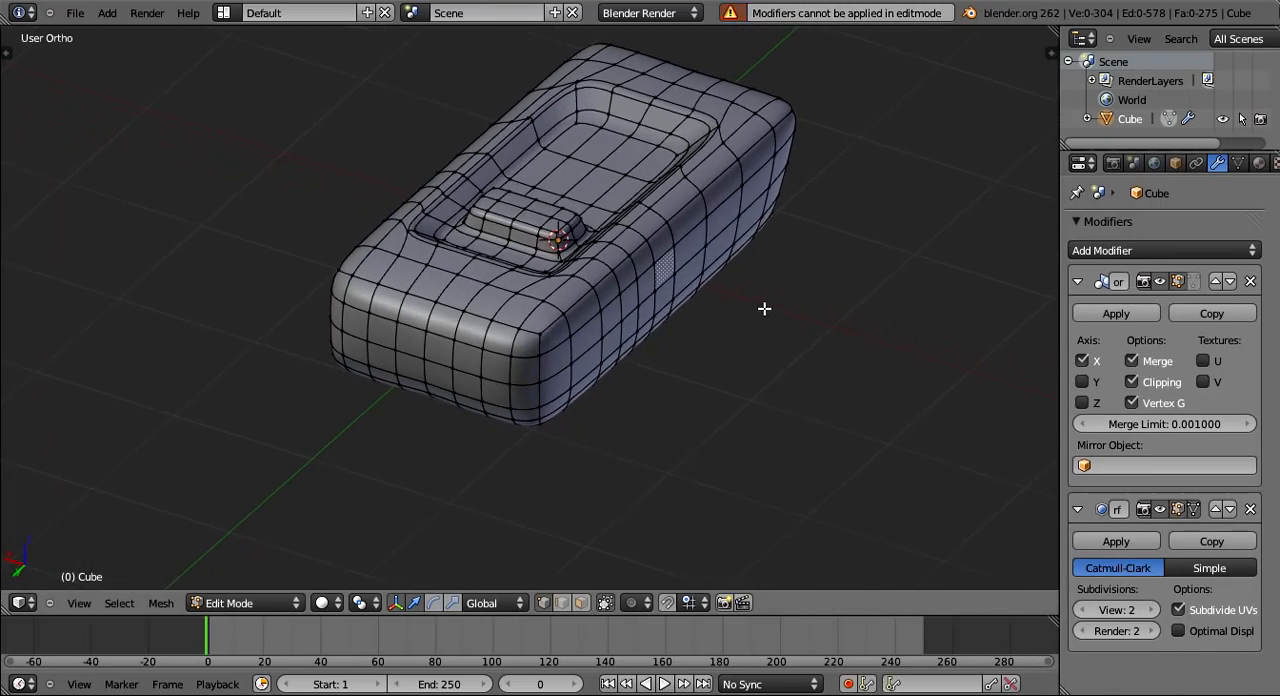
key("Tab")
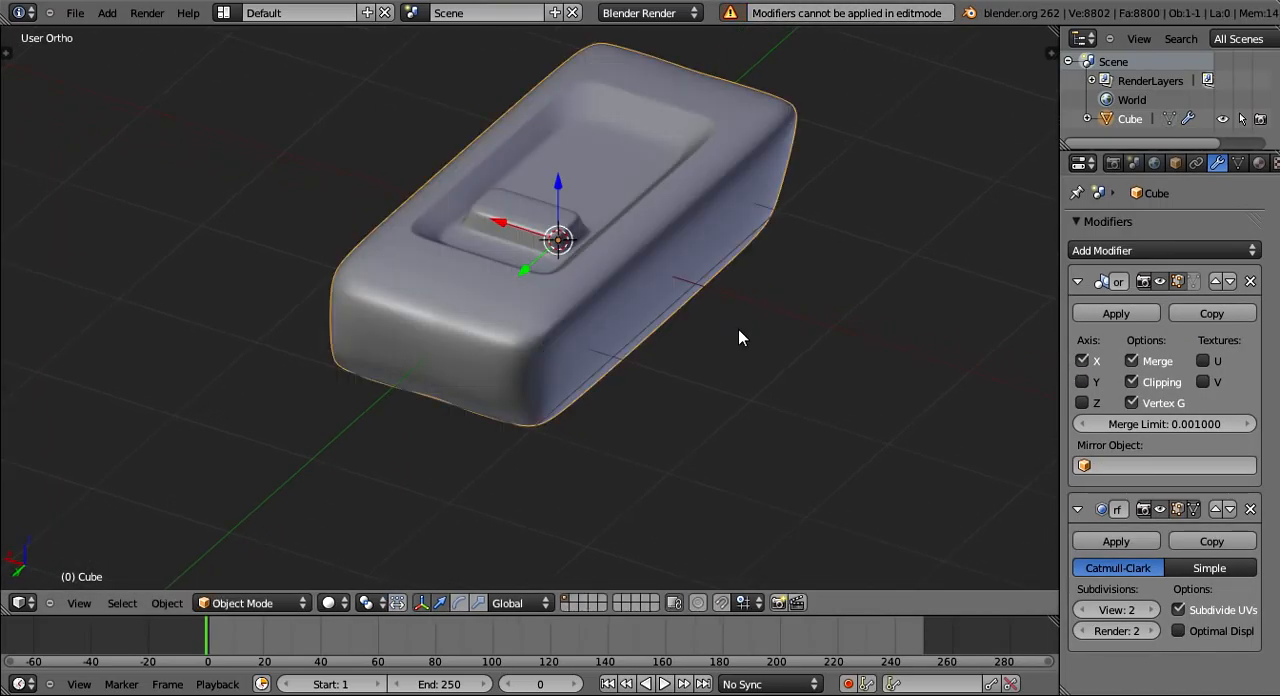
left_click(1116, 312)
middle_click_drag(851, 295, 878, 301)
- Examine the full mesh in edit mode around the closed end and the underside
key("Tab")
scroll(682, 370, "up", 4)
middle_click_drag(800, 372, 724, 374)
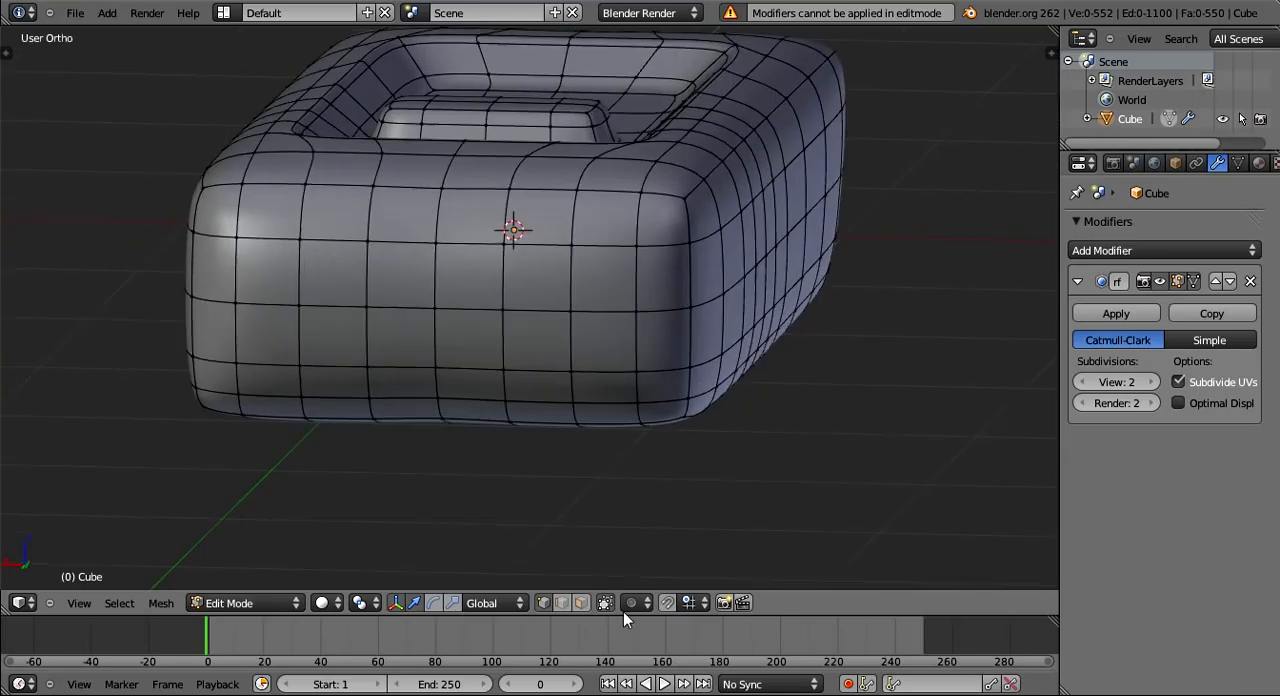
middle_click_drag(735, 480, 623, 349)
middle_click_drag(651, 408, 790, 462, "shift")
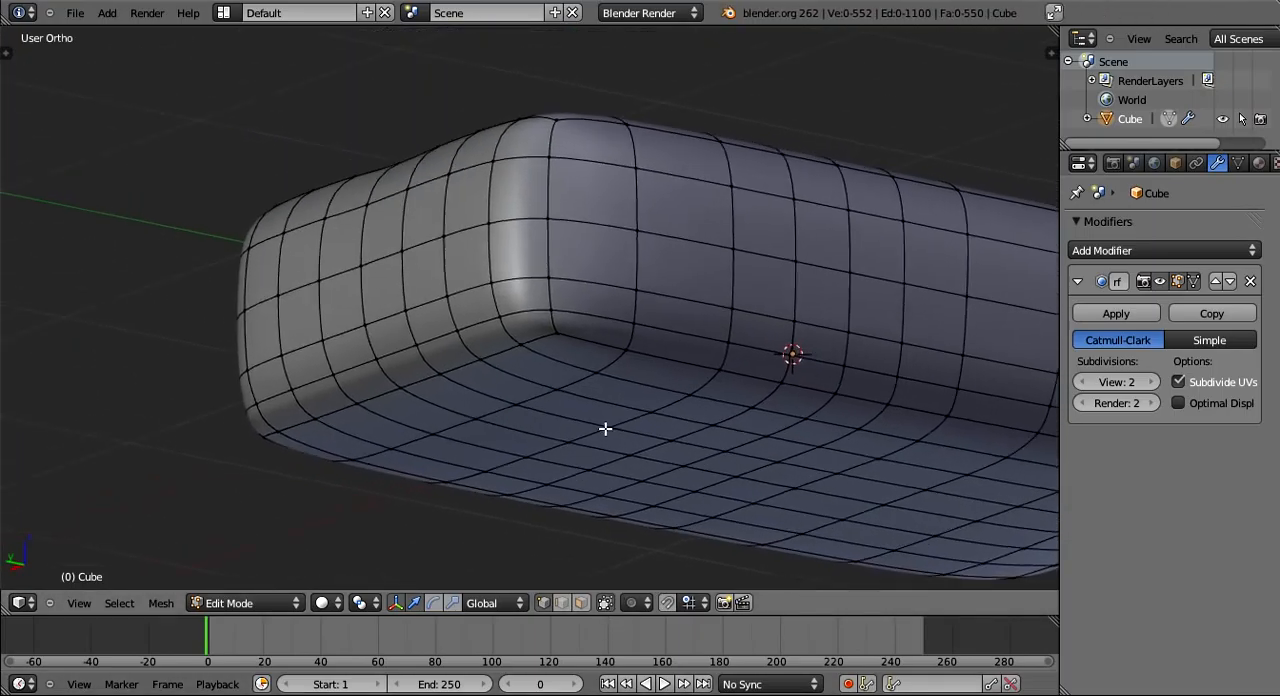
middle_click_drag(605, 429, 642, 434, "shift")
scroll(660, 476, "up", 5)
middle_click_drag(700, 468, 679, 403, "shift")
right_click(608, 428)
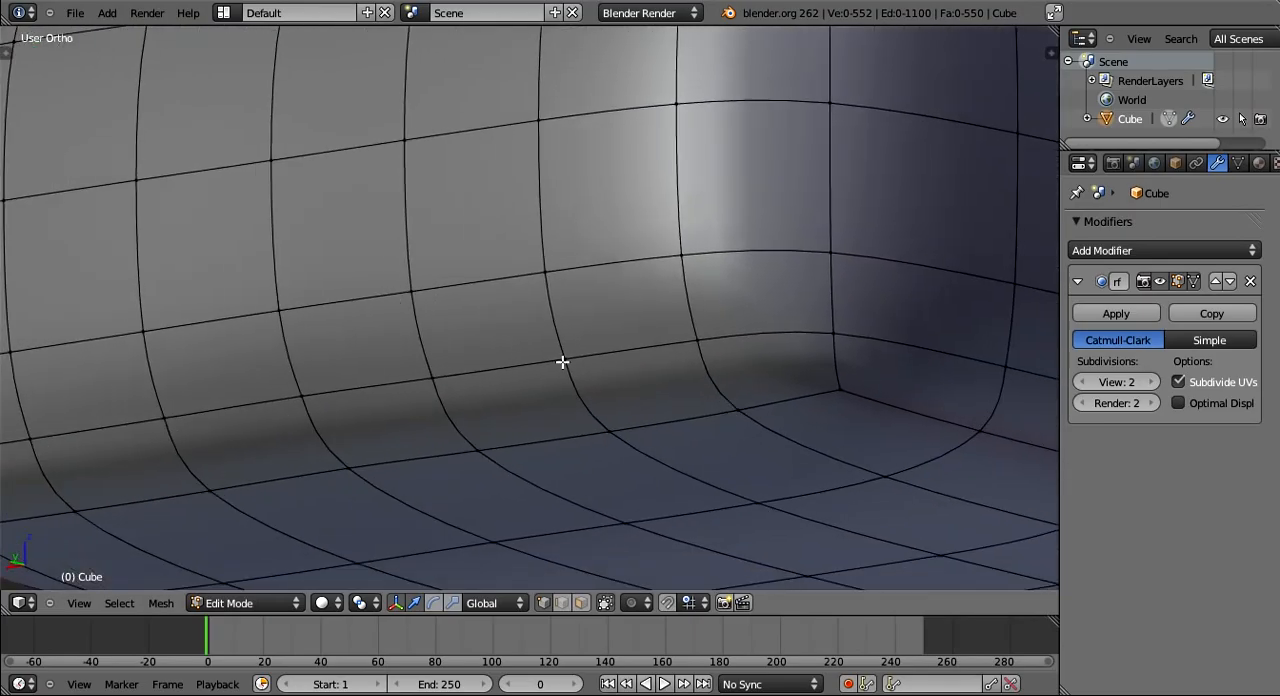
right_click(563, 363, "shift")
right_click(546, 267, "shift")
right_click(411, 291, "shift")
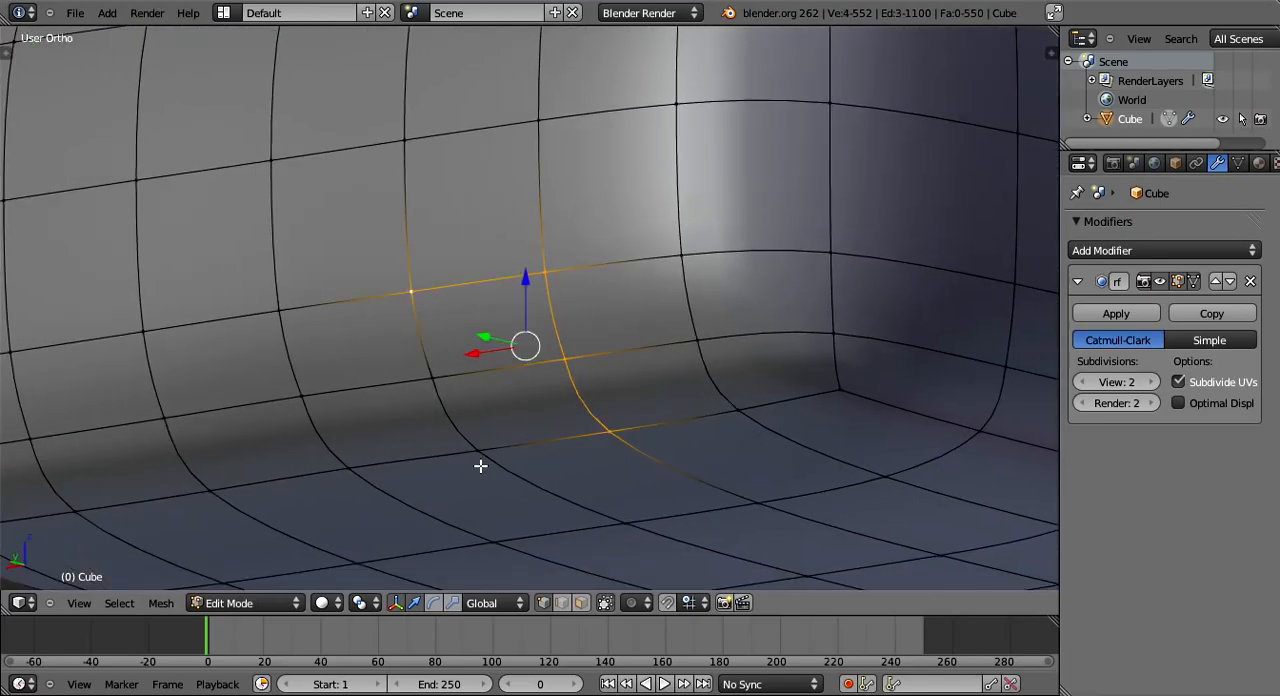
right_click(432, 378, "shift")
right_click(477, 450, "shift")
right_click(747, 425, "shift")
middle_click_drag(747, 425, 645, 386)
scroll(694, 391, "down", 6)
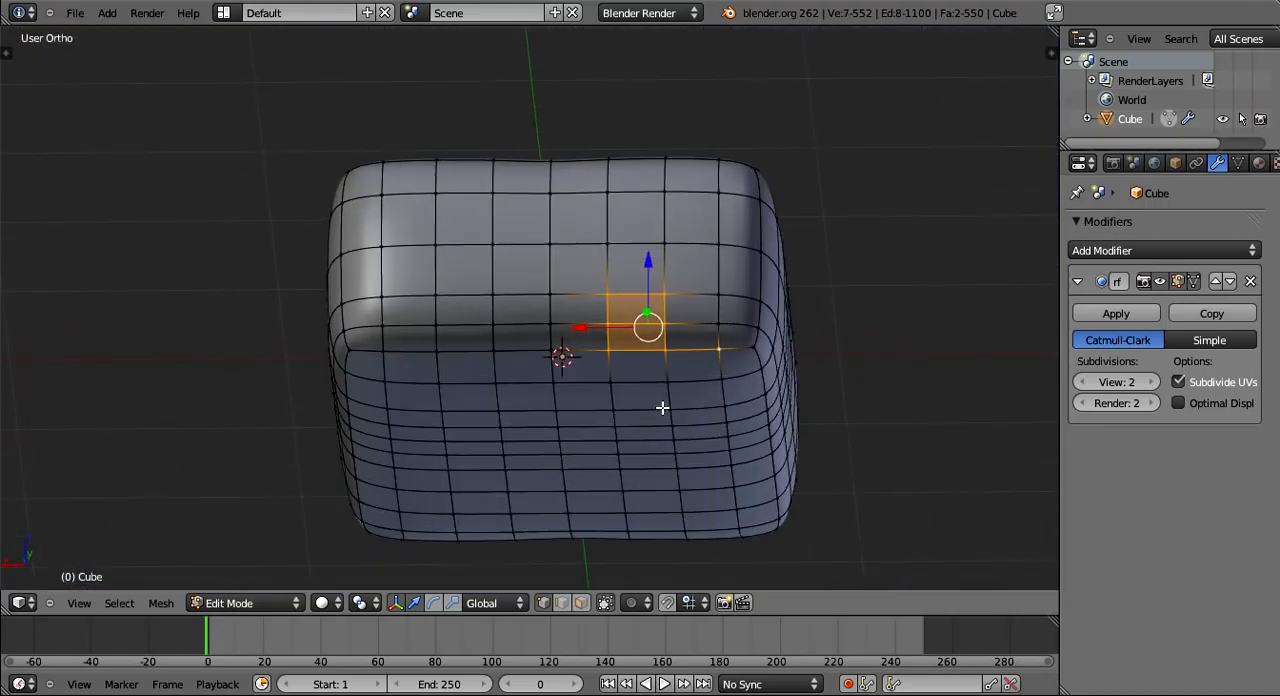
- Select the central three columns of vertices across the rounded lower edge of the closed end
scroll(628, 298, "up", 1)
scroll(628, 298, "up", 1)
right_click(641, 292)
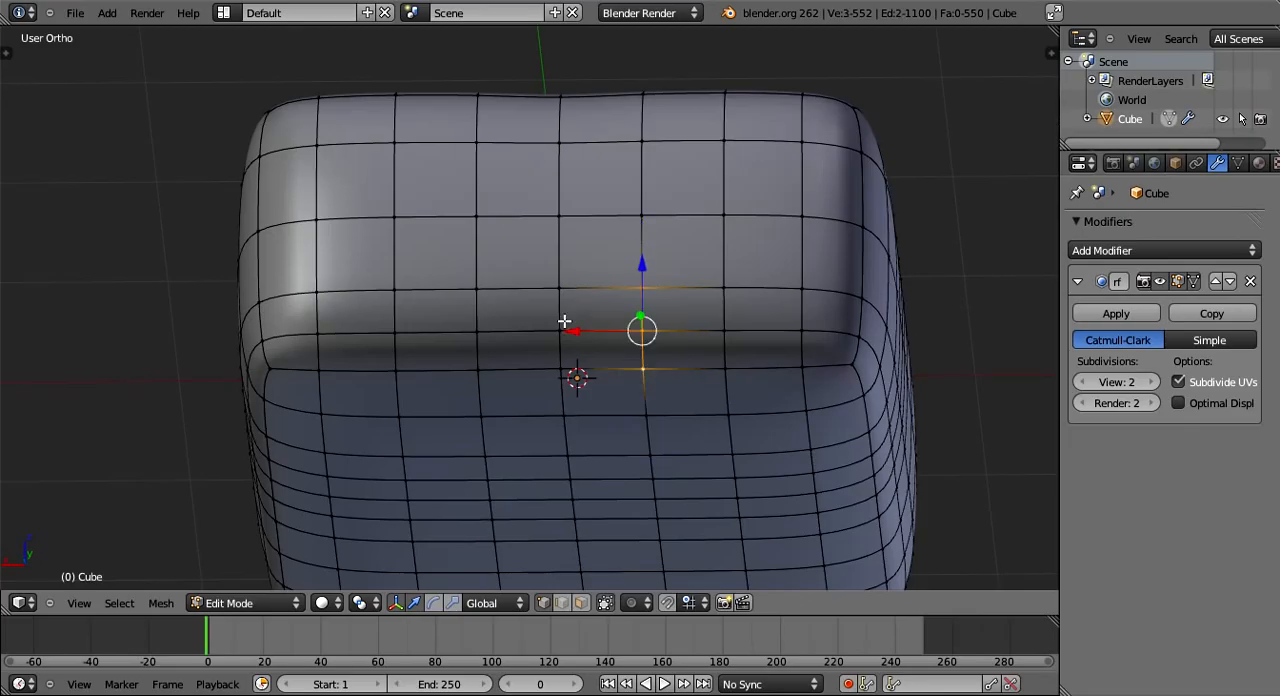
right_click(477, 332, "shift")
right_click(475, 371, "shift")
- Extend the selection by one three-vertex row on the underside and one higher up the closed end's face
middle_click_drag(770, 400, 698, 320)
right_click(680, 337, "shift")
right_click(599, 367, "shift")
right_click(518, 402, "shift")
middle_click_drag(522, 402, 612, 254)
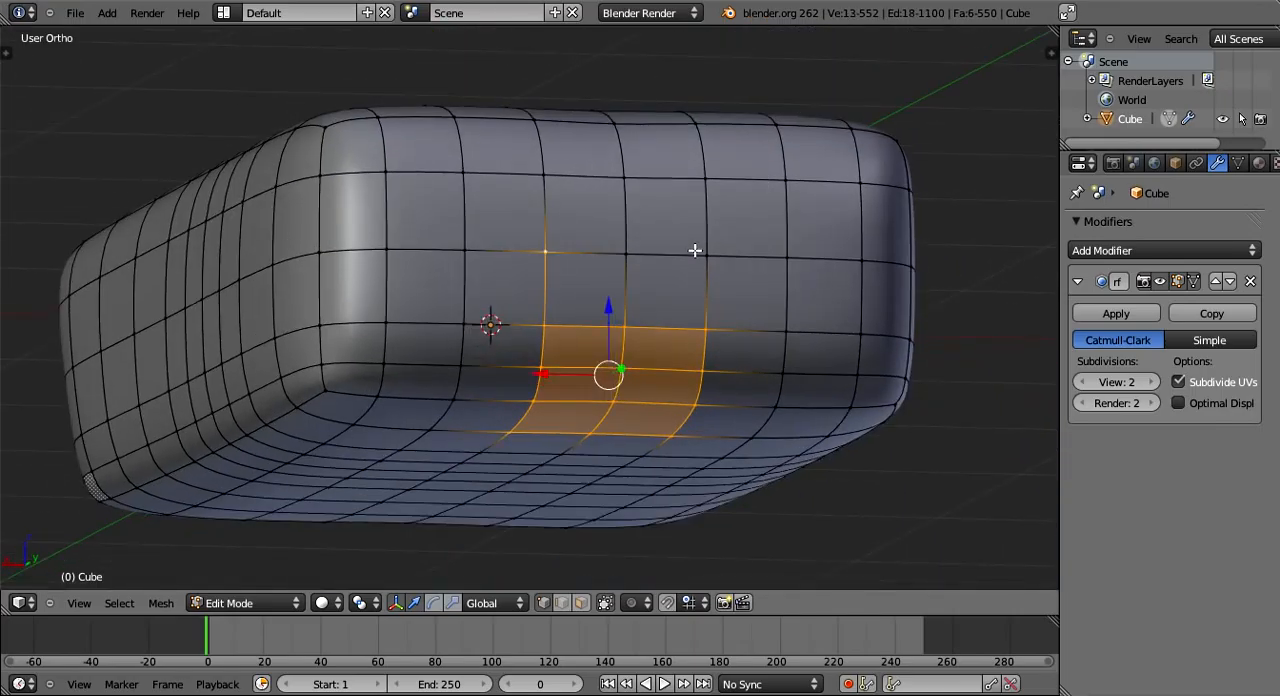
right_click(626, 254, "shift")
right_click(701, 253, "shift")
- Extrude the selected block of faces at the closed end's lower edge and scale the extrusion
middle_click_drag(763, 448, 554, 358)
key("e")
left_click(566, 420)
key("s")
left_click(749, 355)
- Move the extruded faces into the body to form a notch, and scale them again
middle_click_drag(749, 355, 609, 368)
key("g")
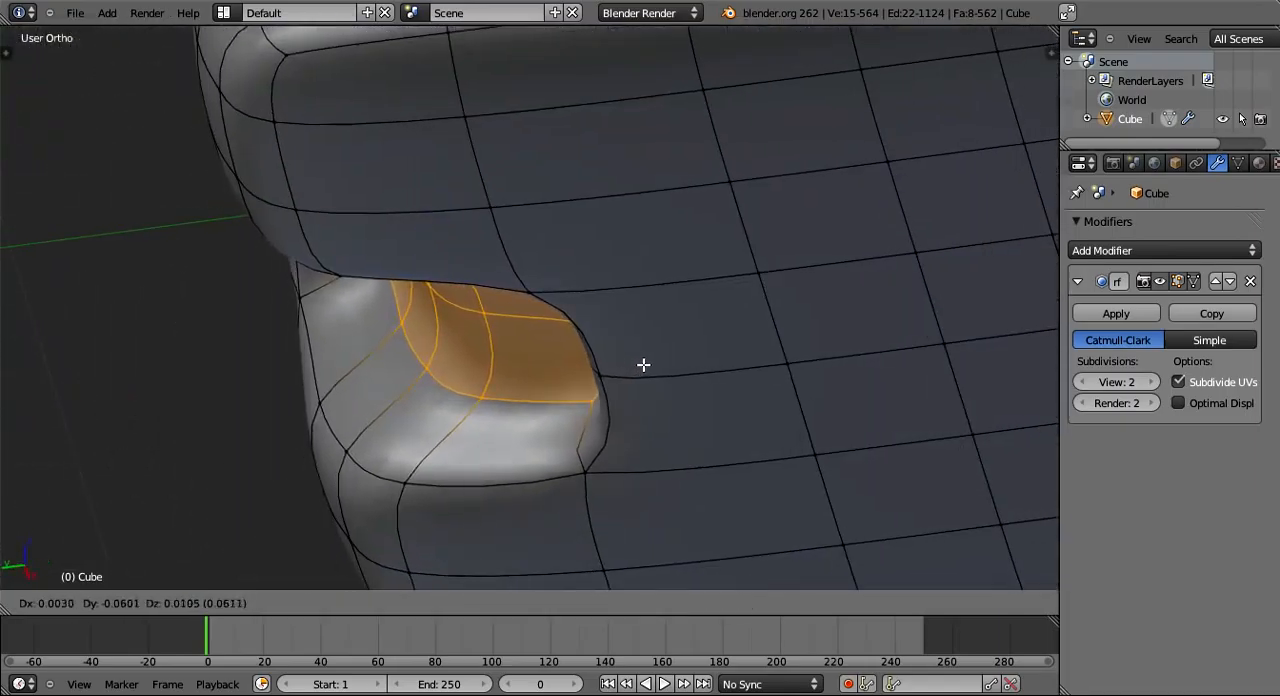
left_click(566, 434)
middle_click_drag(566, 434, 528, 326)
key("s")
left_click(708, 423)
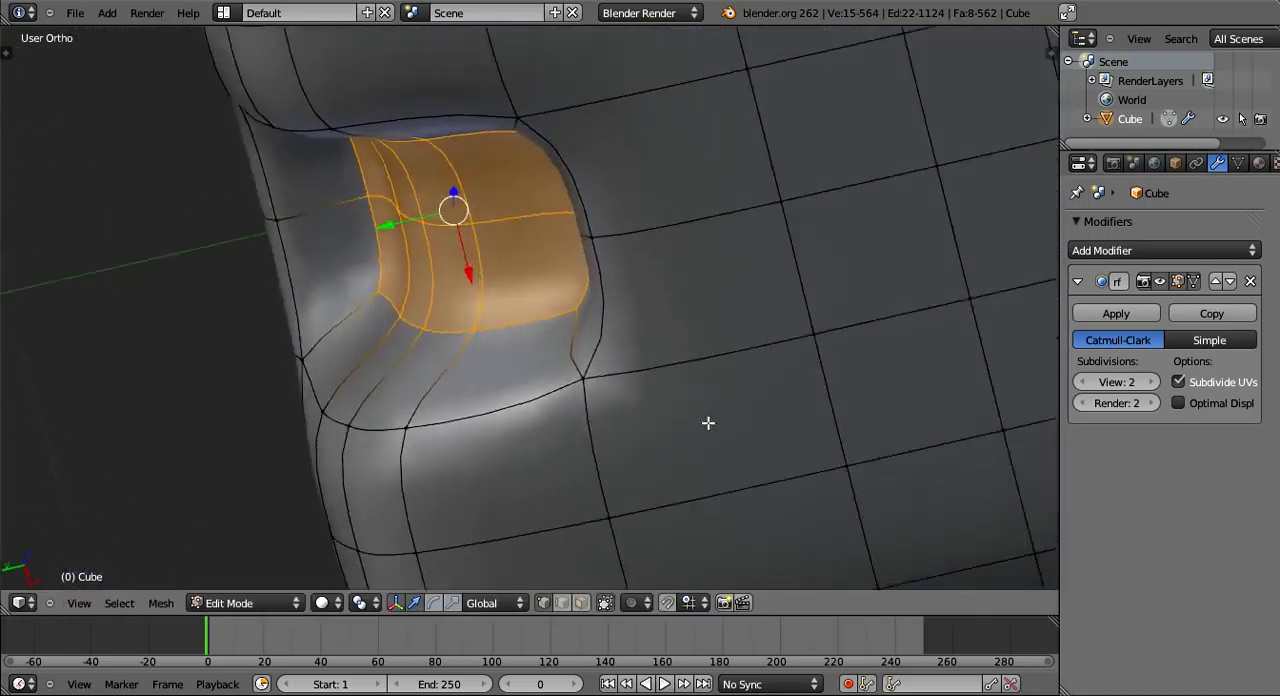
- Scale the notch's inner faces along X and check the notch in object mode
middle_click_drag(708, 423, 886, 574)
key("s")
key("x")
left_click(967, 564)
middle_click_drag(967, 564, 654, 445)
key("Tab")
scroll(766, 483, "up", 4)
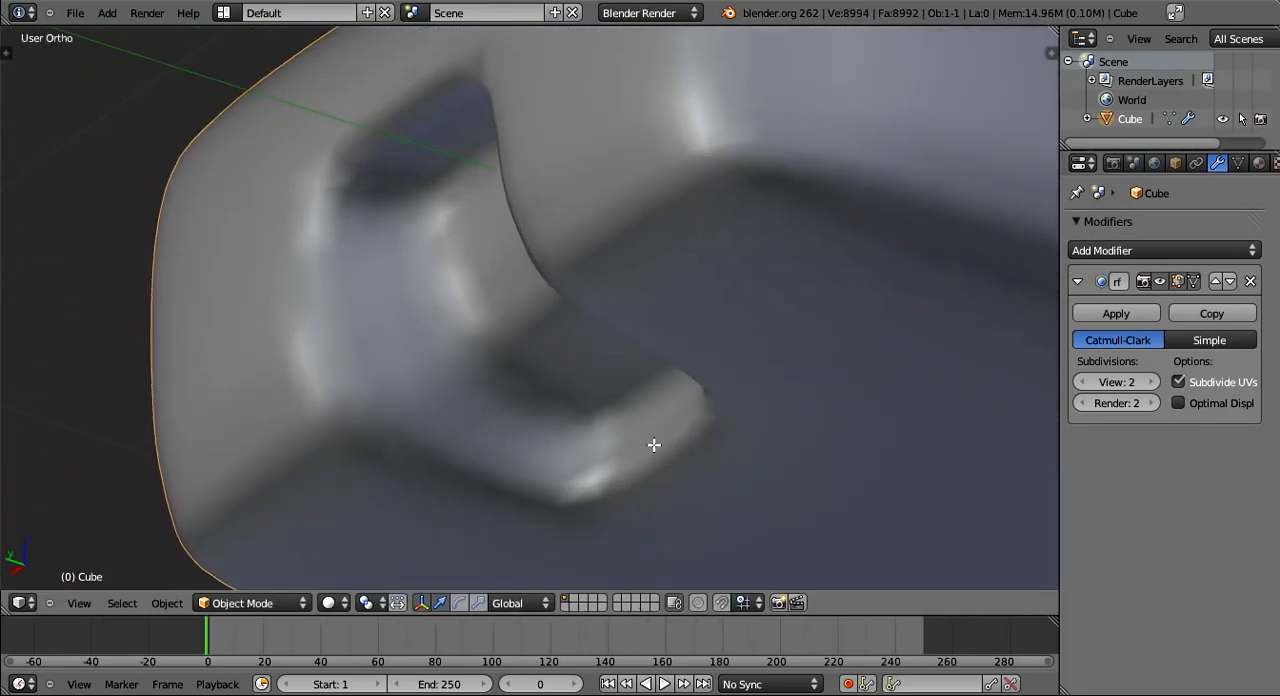
- Add a loop cut around the notch's side wall and check the smoothed result in object mode
key("Tab")
key("ctrl+r")
left_click(384, 195)
left_click(384, 195)
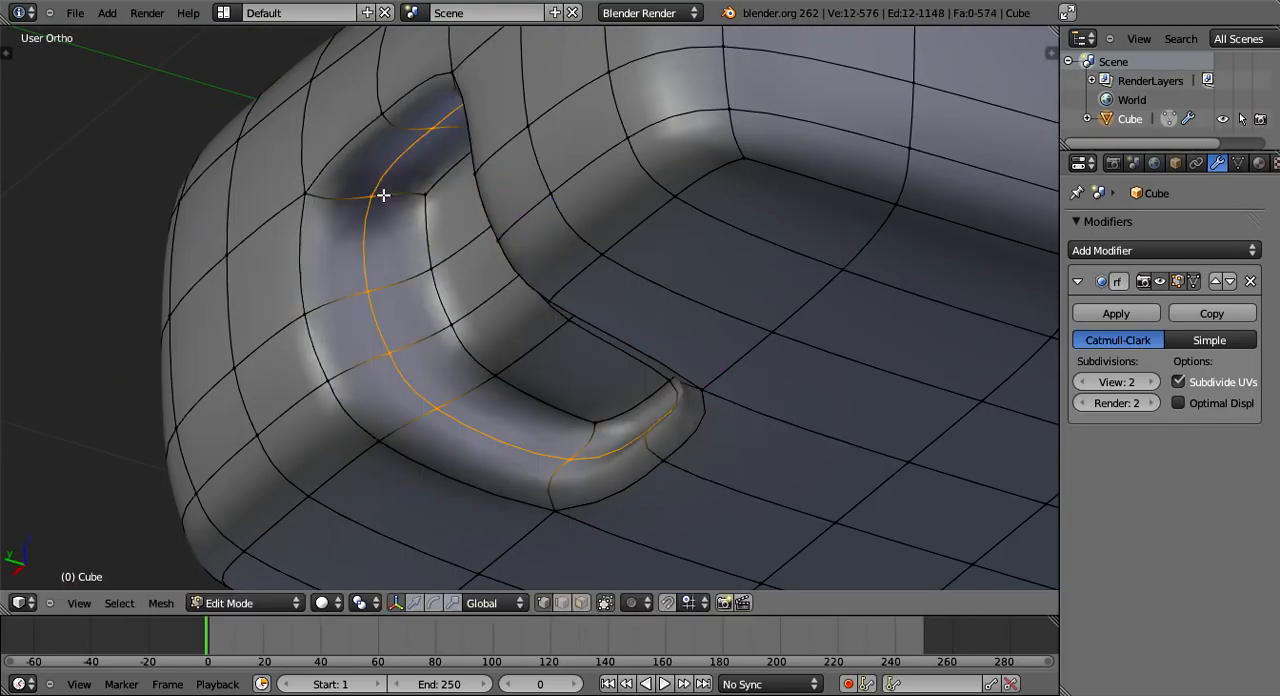
key("Tab")
middle_click_drag(474, 396, 597, 411)
key("Tab")
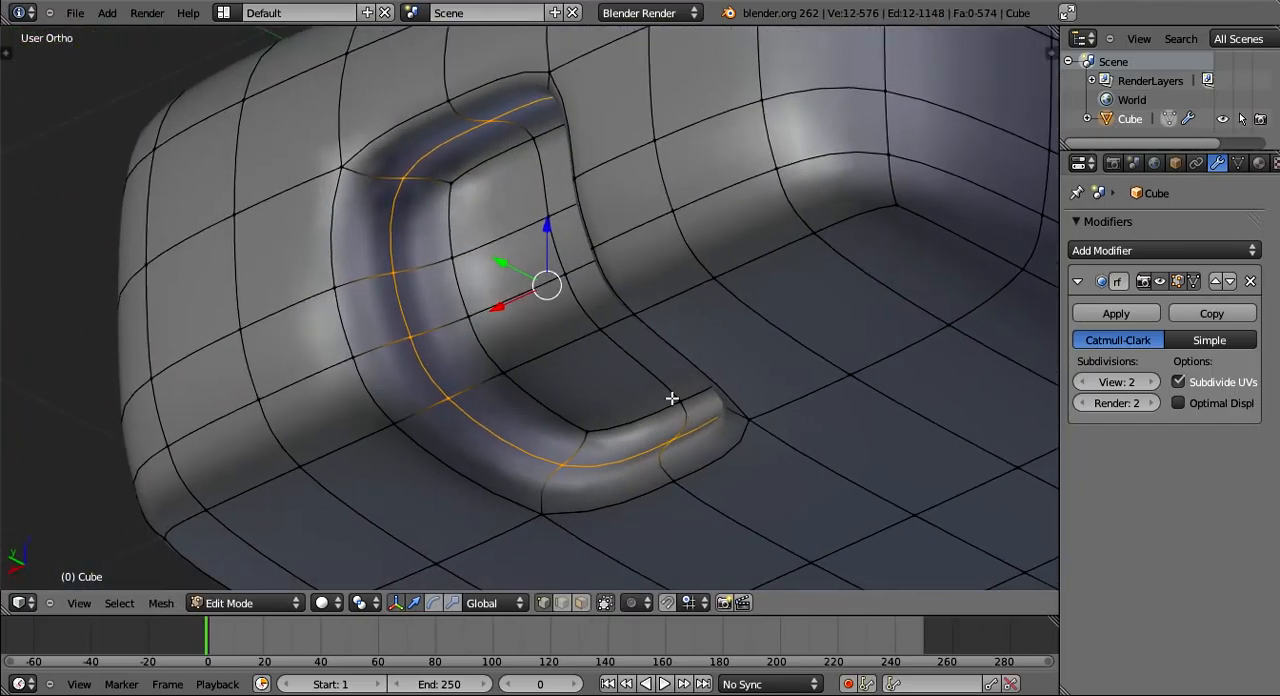
- Select the three vertices along the notch floor's inner edge on the underside, move them along Y, and inspect the model in object mode
right_click(655, 445)
middle_click_drag(674, 397, 900, 456)
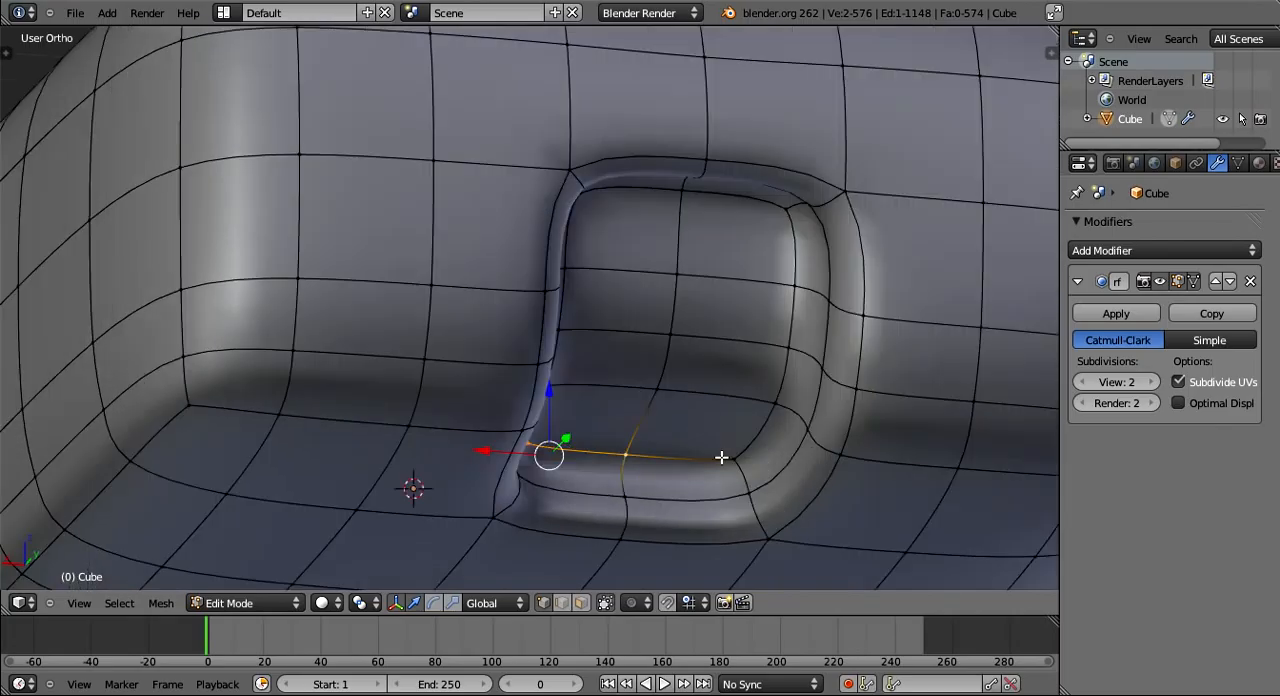
right_click(720, 457, "shift")
middle_click_drag(720, 457, 703, 406)
key("g")
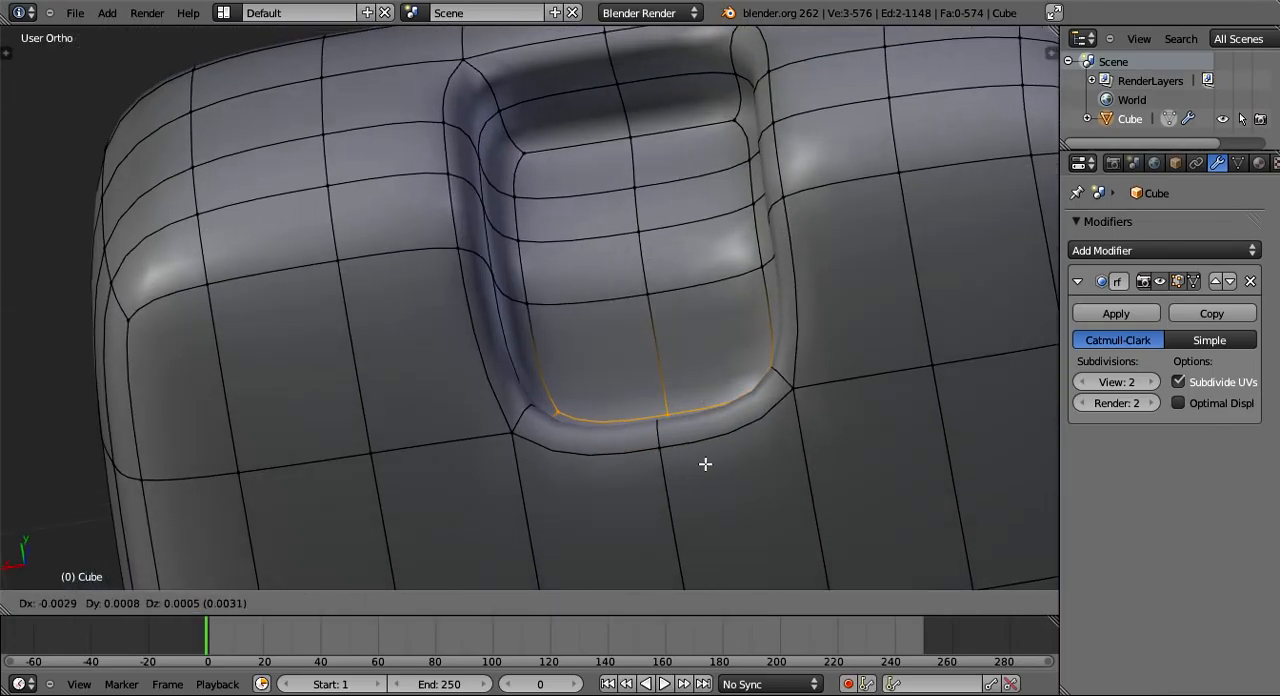
key("y")
left_click(680, 400)
key("Tab")
middle_click_drag(680, 400, 795, 476)
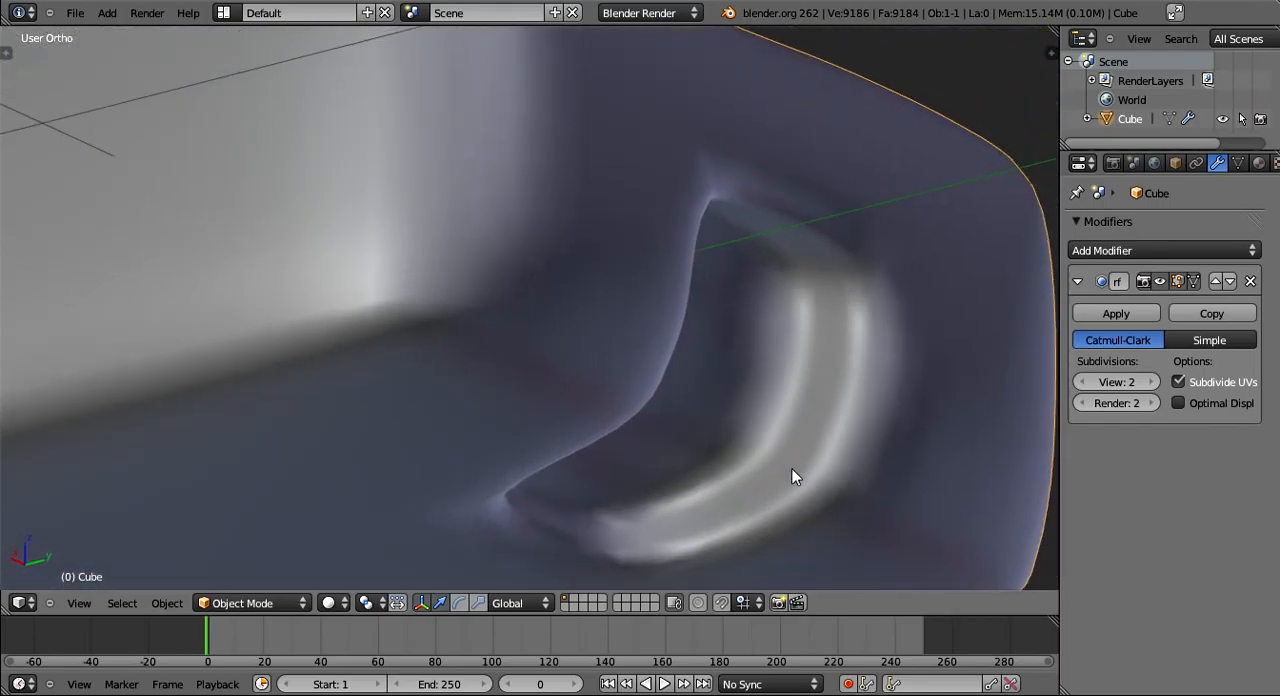
scroll(451, 500, "down", 6)
middle_click_drag(451, 500, 440, 545)
left_click(75, 12)
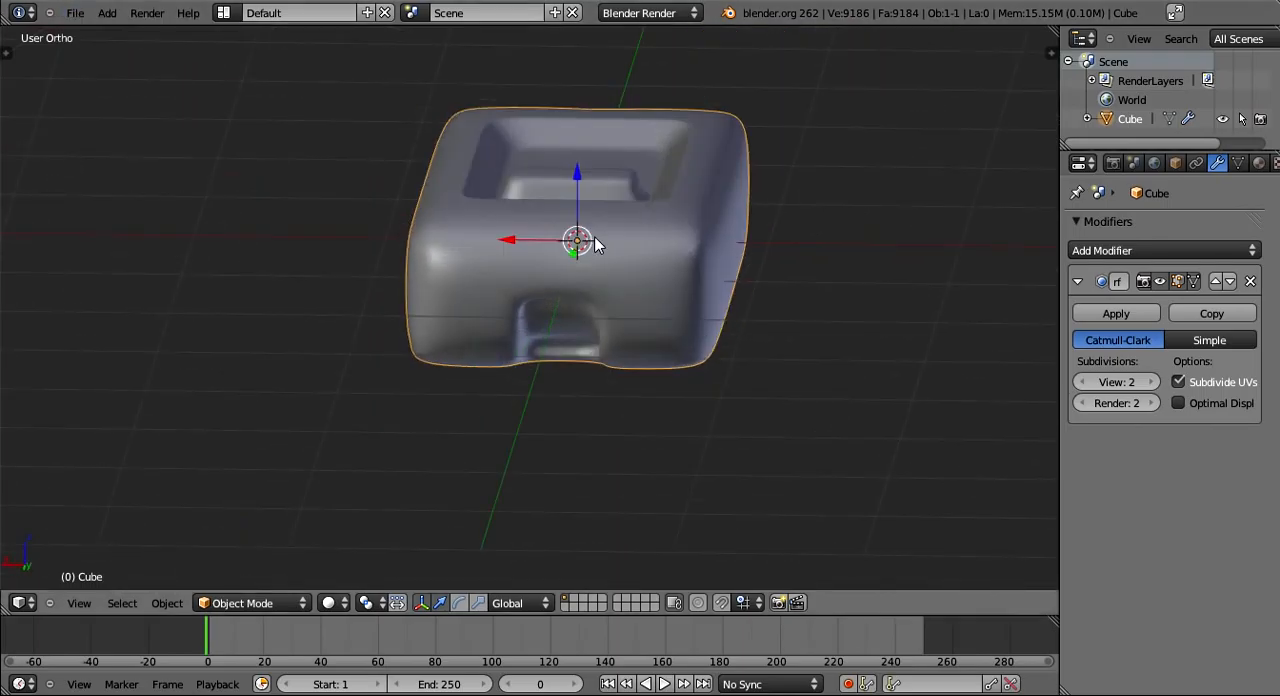
- Scale the three selected notch-floor vertices along Z in edit mode and clear the selection
middle_click_drag(595, 245, 438, 299)
key("Tab")
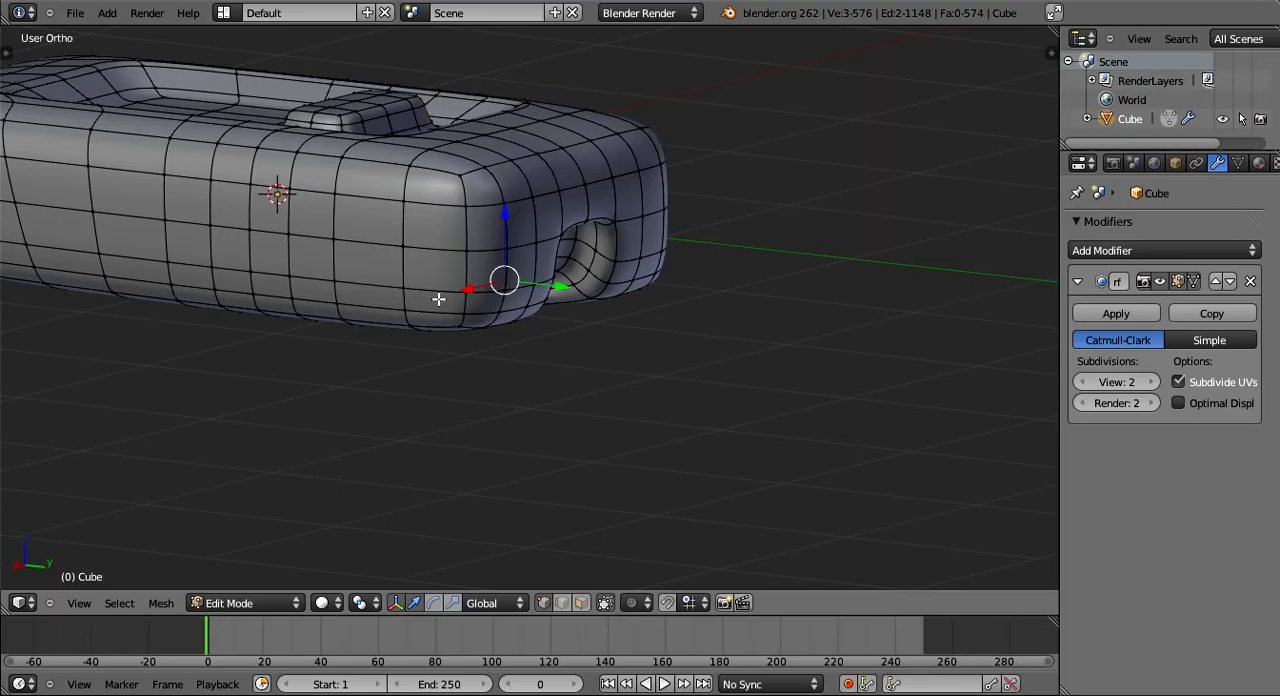
scroll(438, 299, "down", 2)
middle_click_drag(618, 276, 410, 205)
key("s")
key("z")
left_click(609, 280)
key("a")
- Inspect the whole mesh from several sides and view it from the front
middle_click_drag(580, 286, 649, 423)
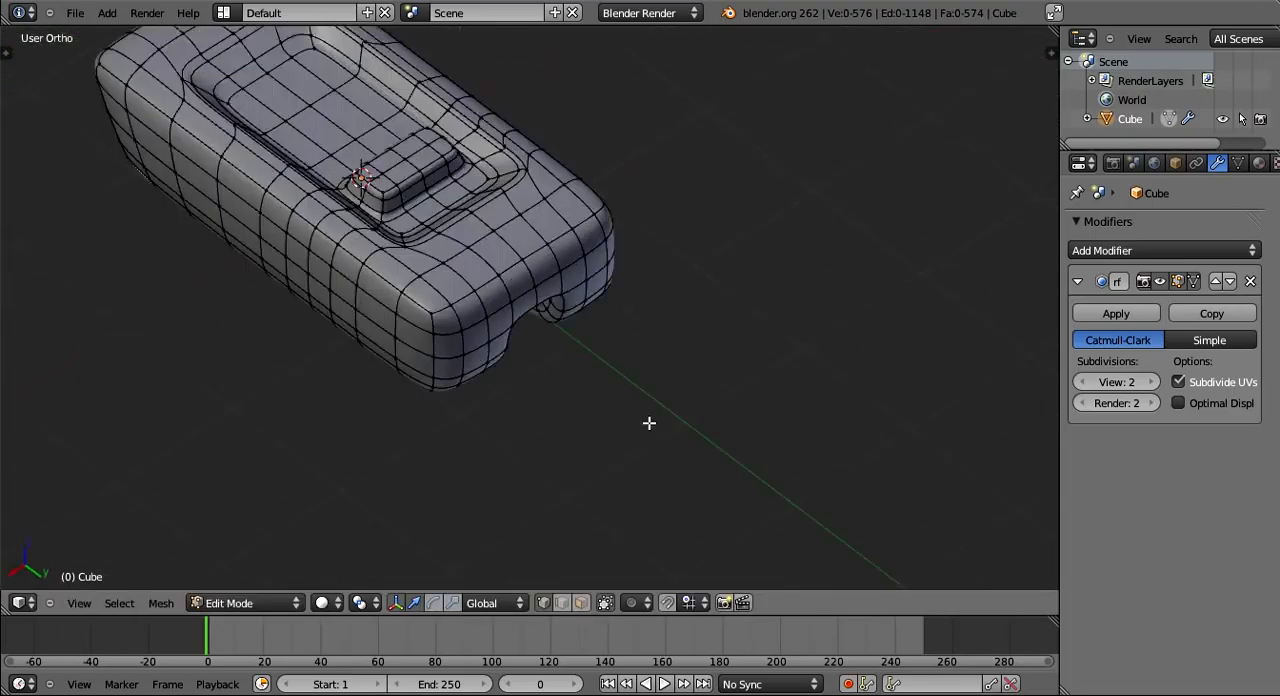
scroll(450, 344, "down", 2)
middle_click_drag(450, 344, 488, 324)
scroll(586, 311, "down", 2)
middle_click_drag(586, 311, 647, 351)
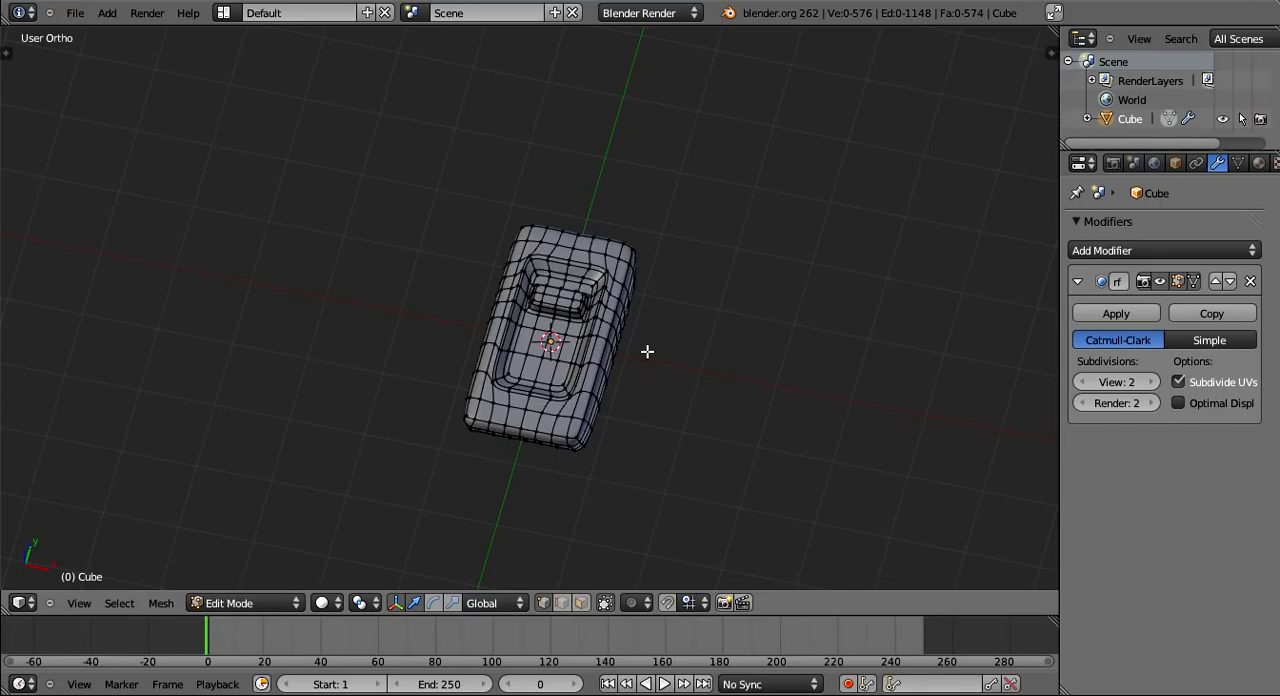
middle_click_drag(647, 351, 717, 177)
scroll(706, 211, "down", 4)
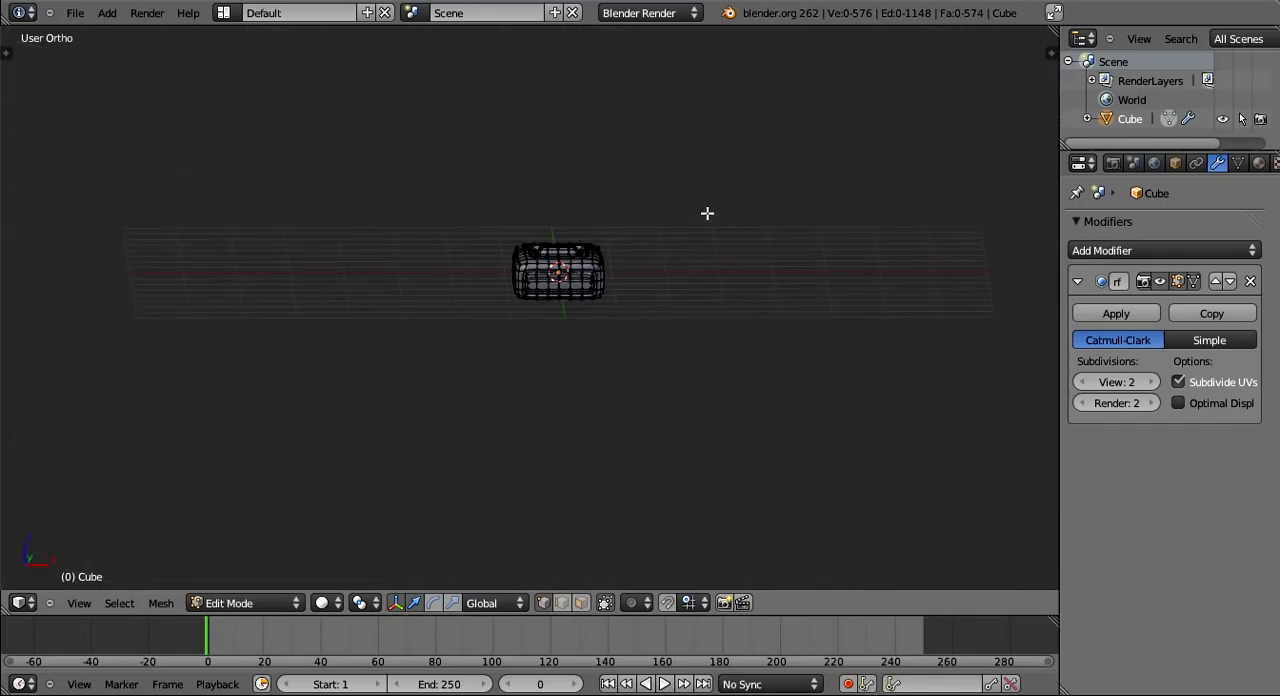
left_click(92, 601)
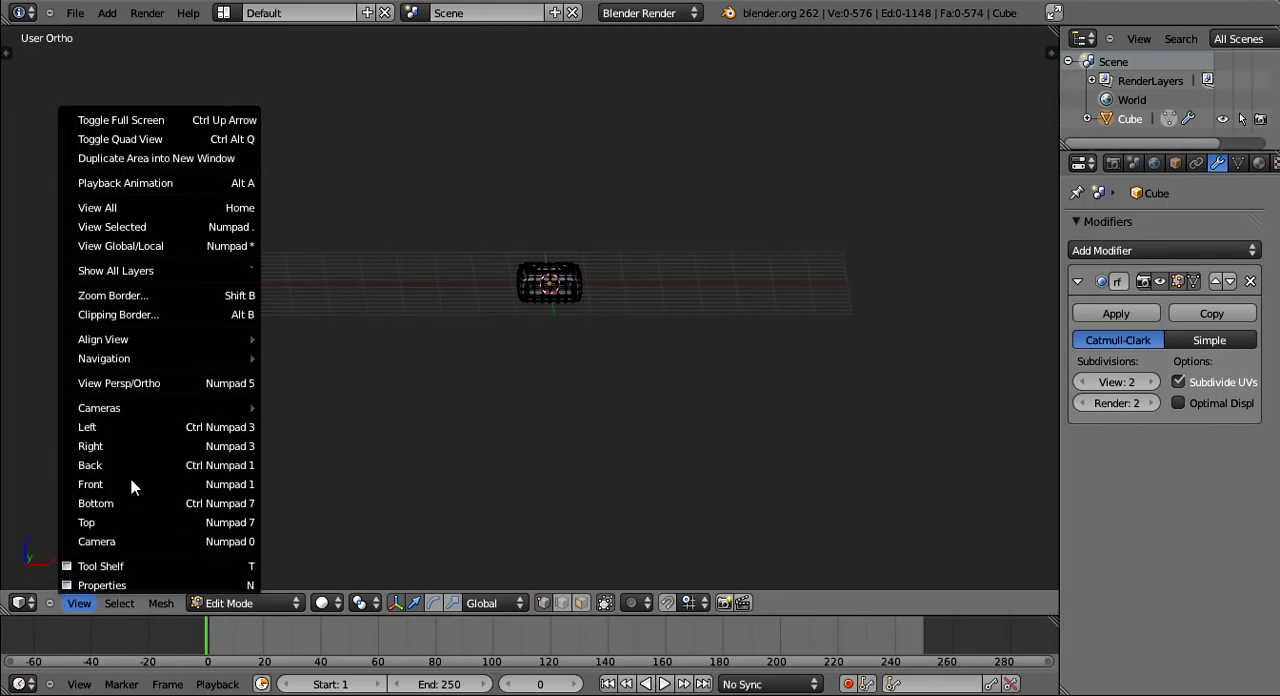
left_click(131, 483)
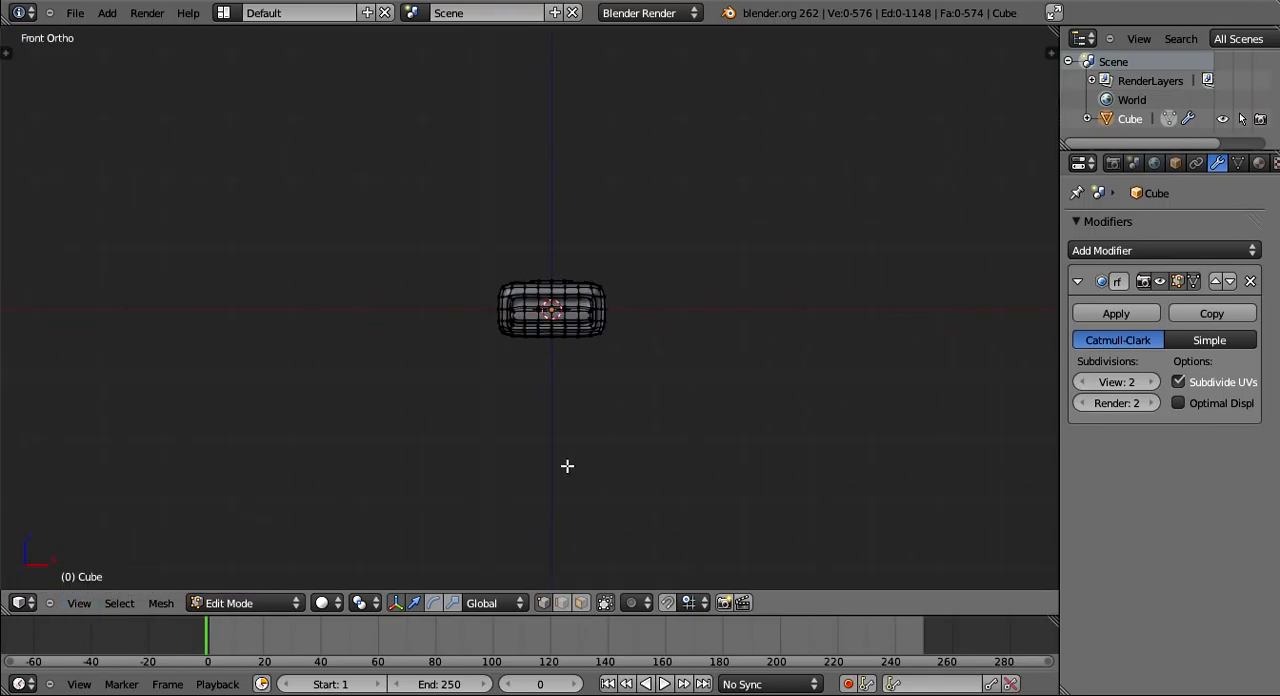
scroll(560, 460, "up", 4)
scroll(610, 438, "up", 2)
key("shift+a")
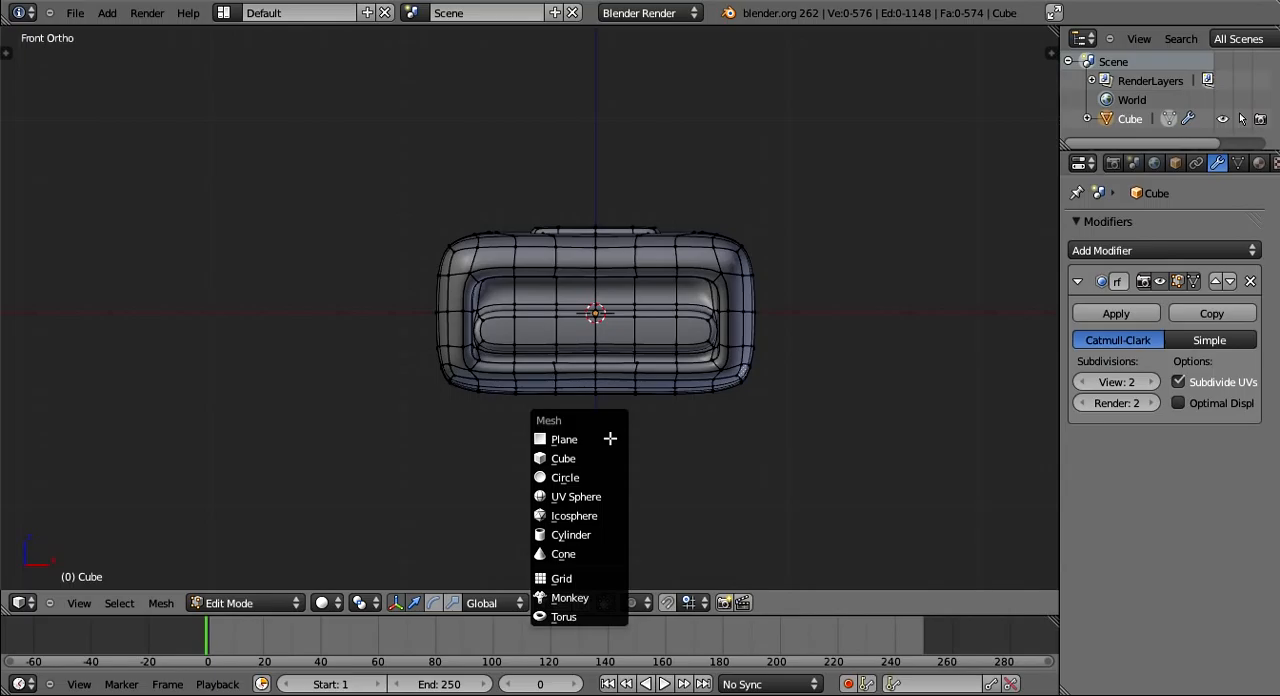
left_click(595, 524)
key("g")
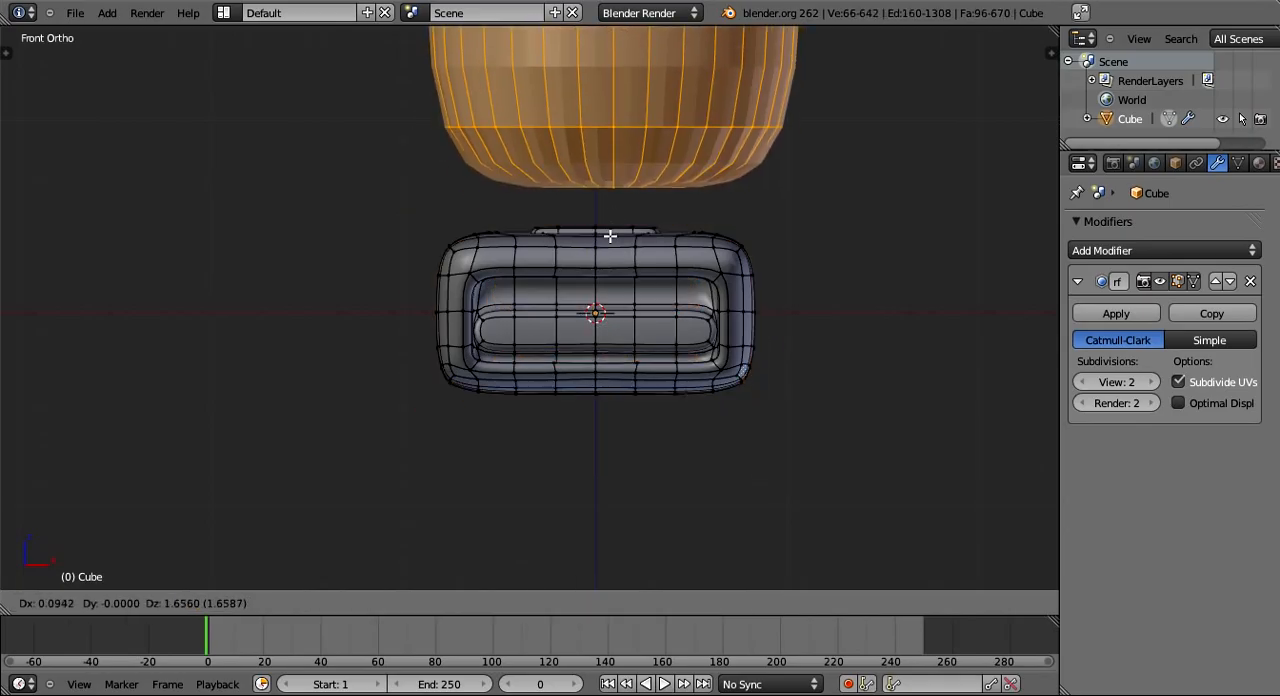
key("z")
left_click(639, 272)
scroll(639, 272, "down", 1)
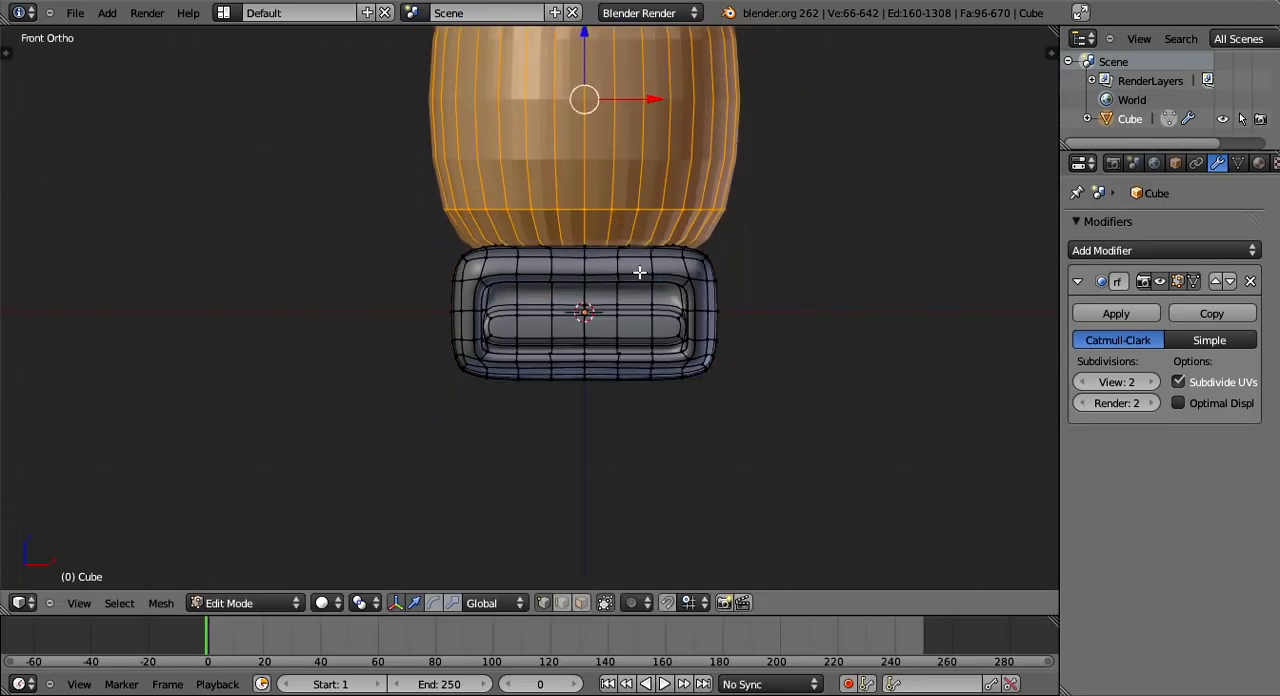
scroll(734, 285, "down", 2)
middle_click_drag(734, 285, 685, 401, "shift")
key("g")
key("z")
left_click(743, 343)
key("x")
left_click(337, 360)
- Show the tool shelf with enlarged operator settings, and add a cylinder to the mesh in front view
key("t")
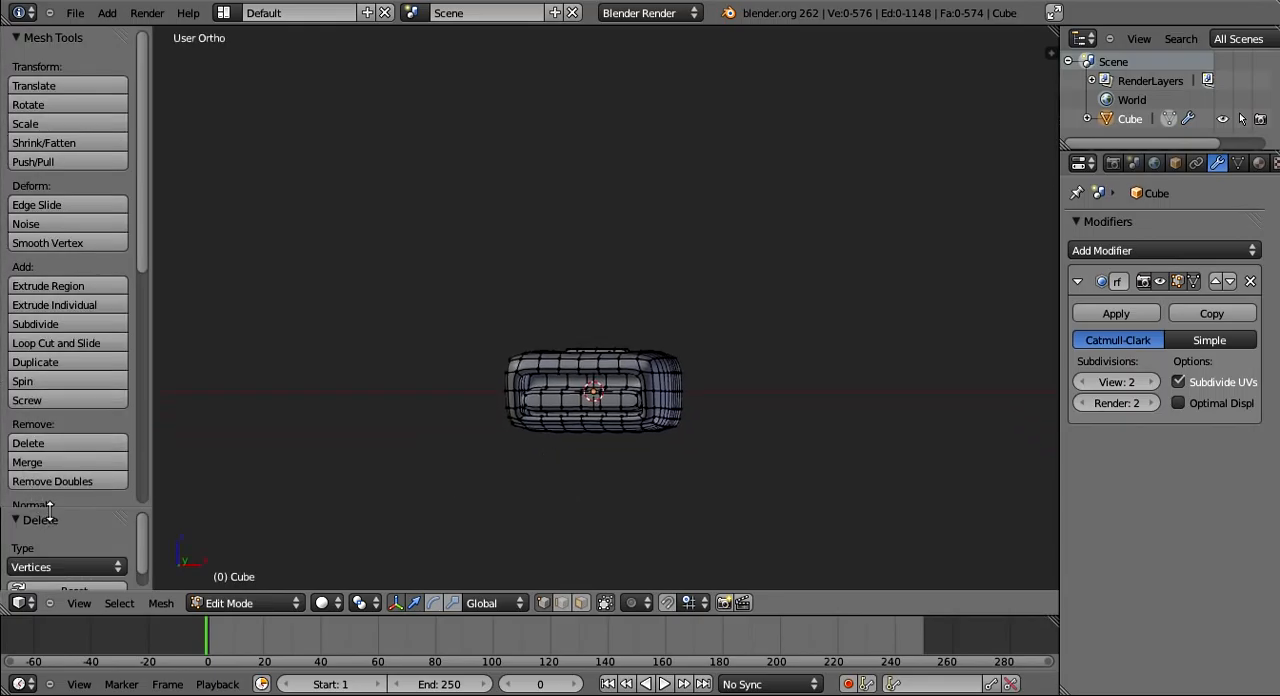
left_click_drag(49, 512, 72, 312)
middle_click_drag(403, 426, 352, 365, "shift")
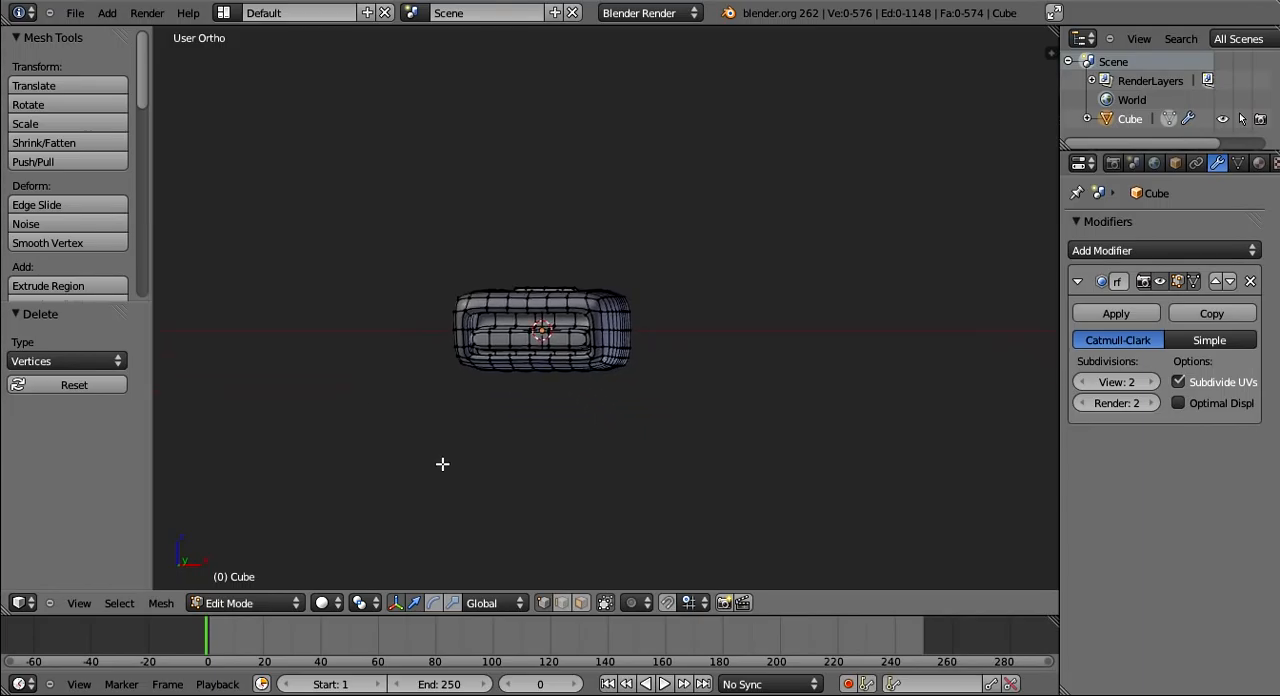
scroll(442, 464, "up", 3)
left_click(79, 603)
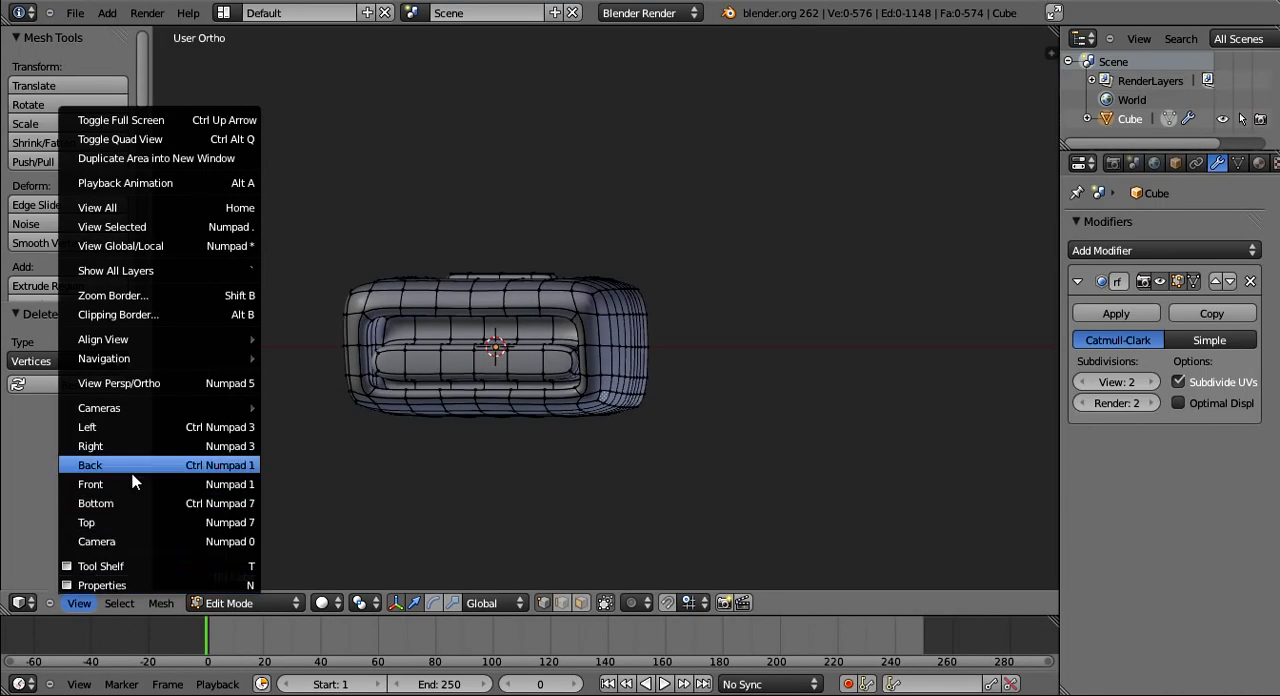
left_click(132, 483)
scroll(462, 513, "up", 3)
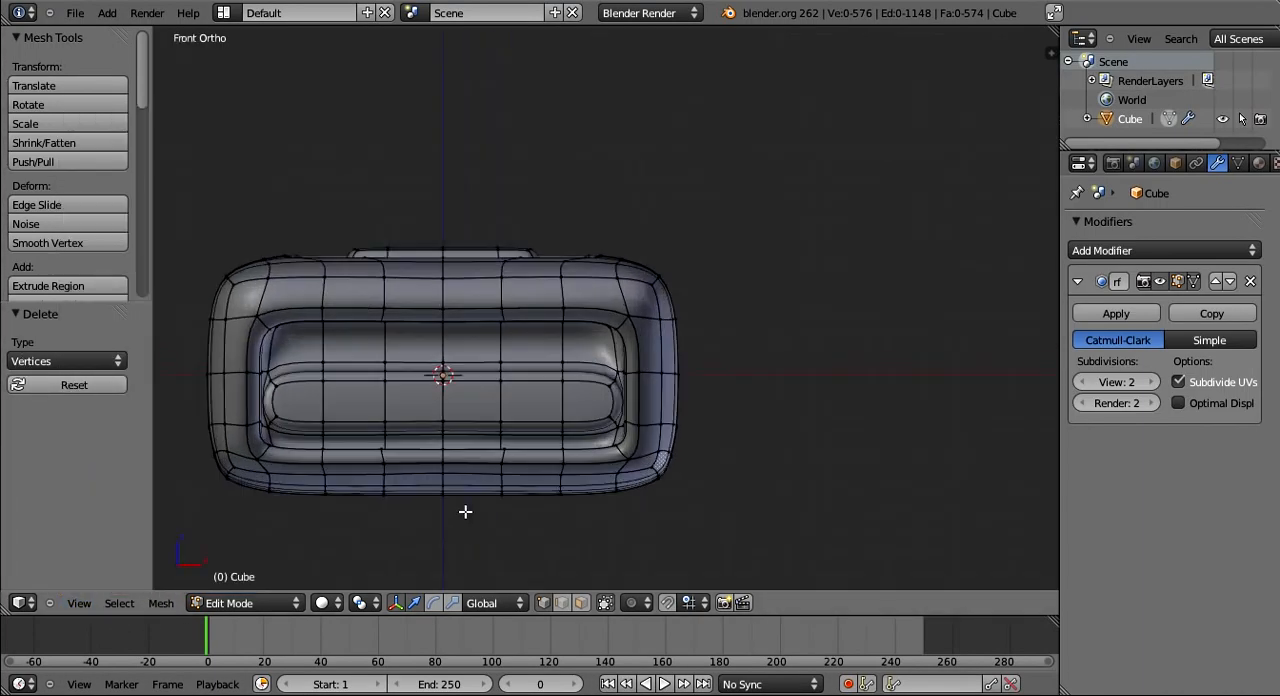
key("shift+a")
left_click(465, 511)
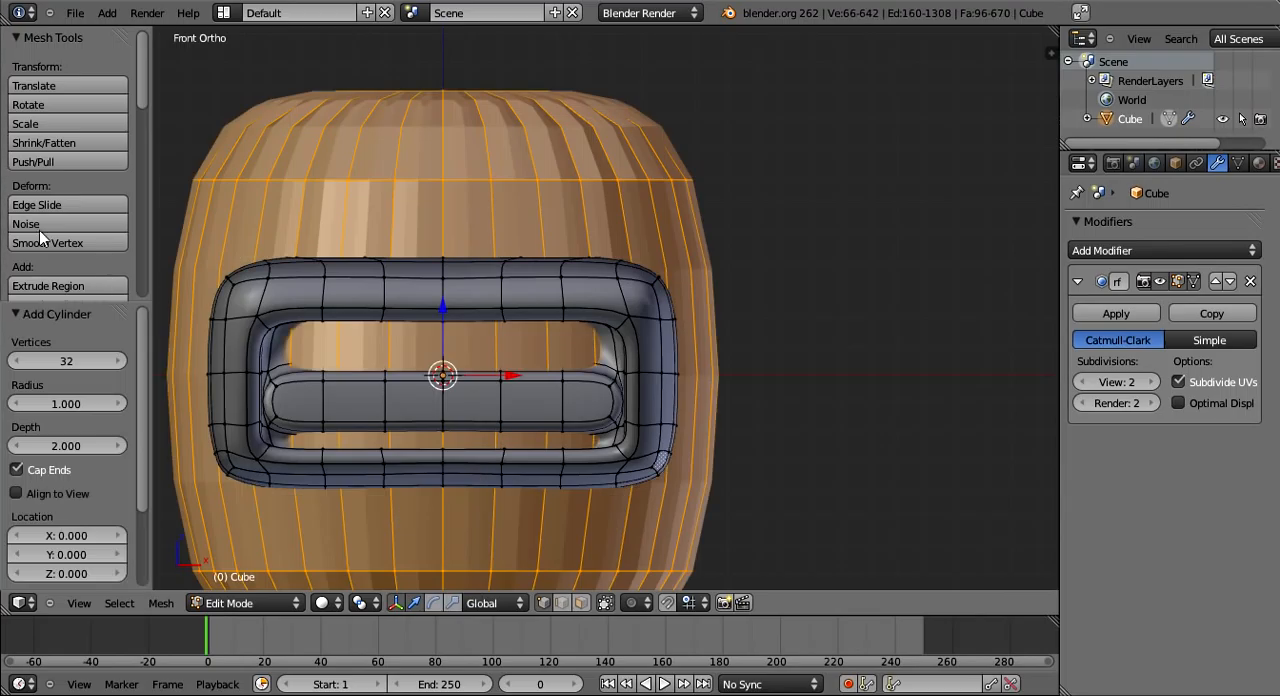
- Set the new cylinder's vertex count to 4
left_click(19, 361)
left_click_drag(22, 365, 63, 358)
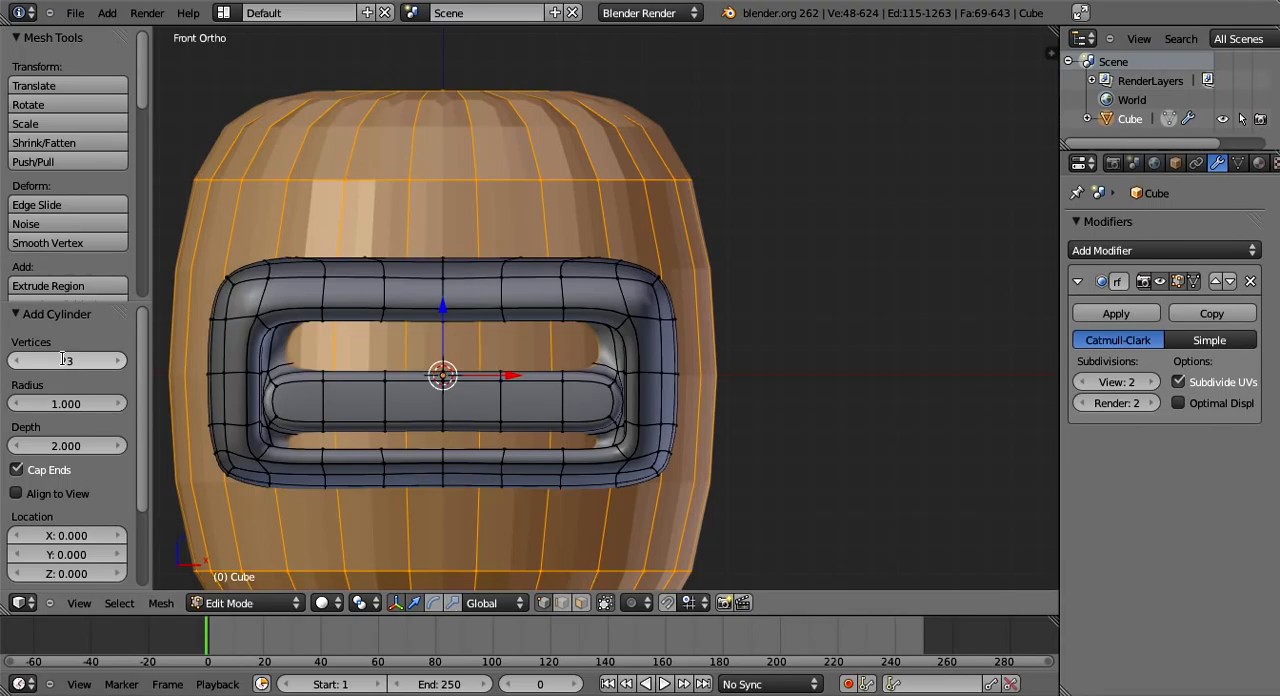
left_click(62, 358)
type("4")
key("Return")
- Move the four-sided cylinder about 2.84 units along Y, beyond the notched end of the body
middle_click_drag(518, 337, 274, 309)
key("g")
key("y")
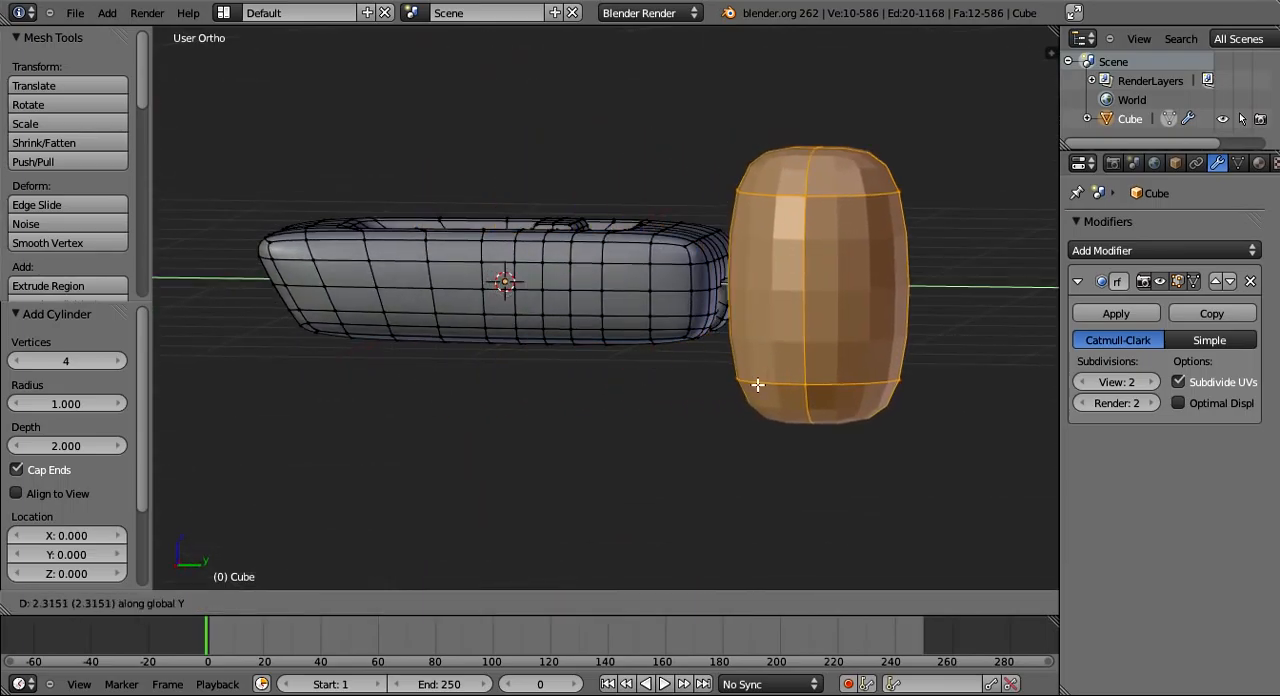
left_click(783, 389)
- Hide the tool shelf and rotate the cylinder 90 degrees about the Y axis
middle_click_drag(783, 389, 161, 335)
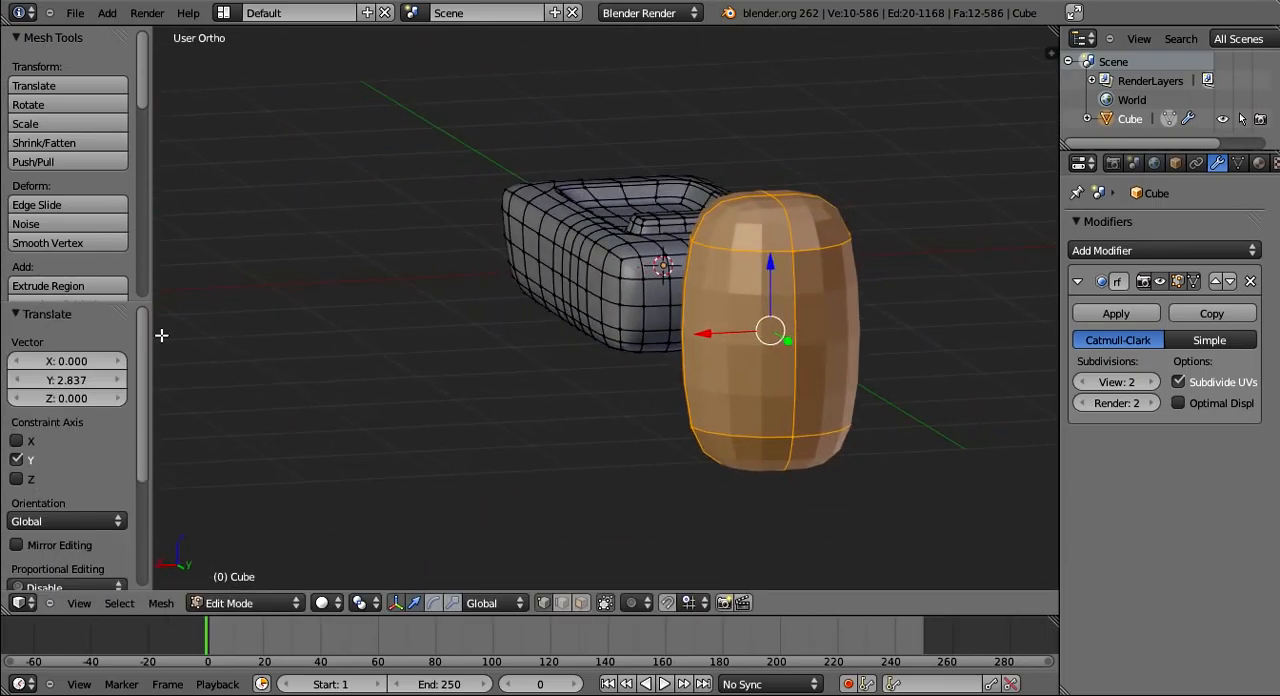
key("t")
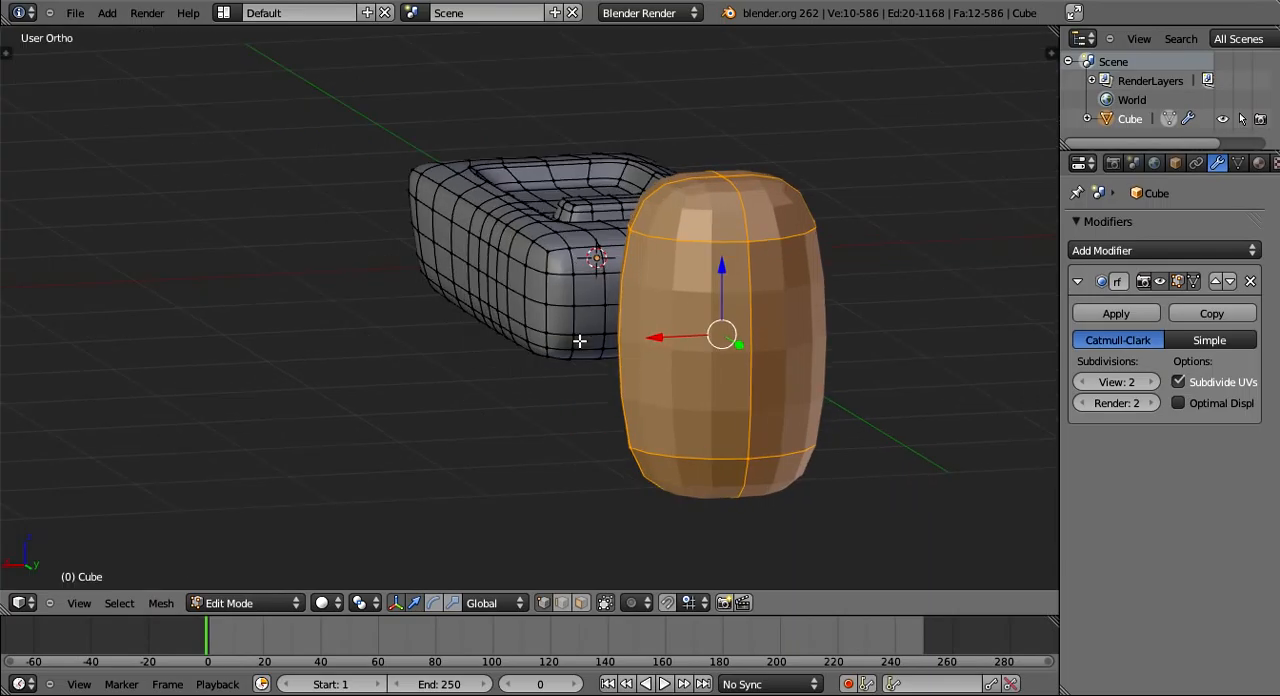
type("ry90")
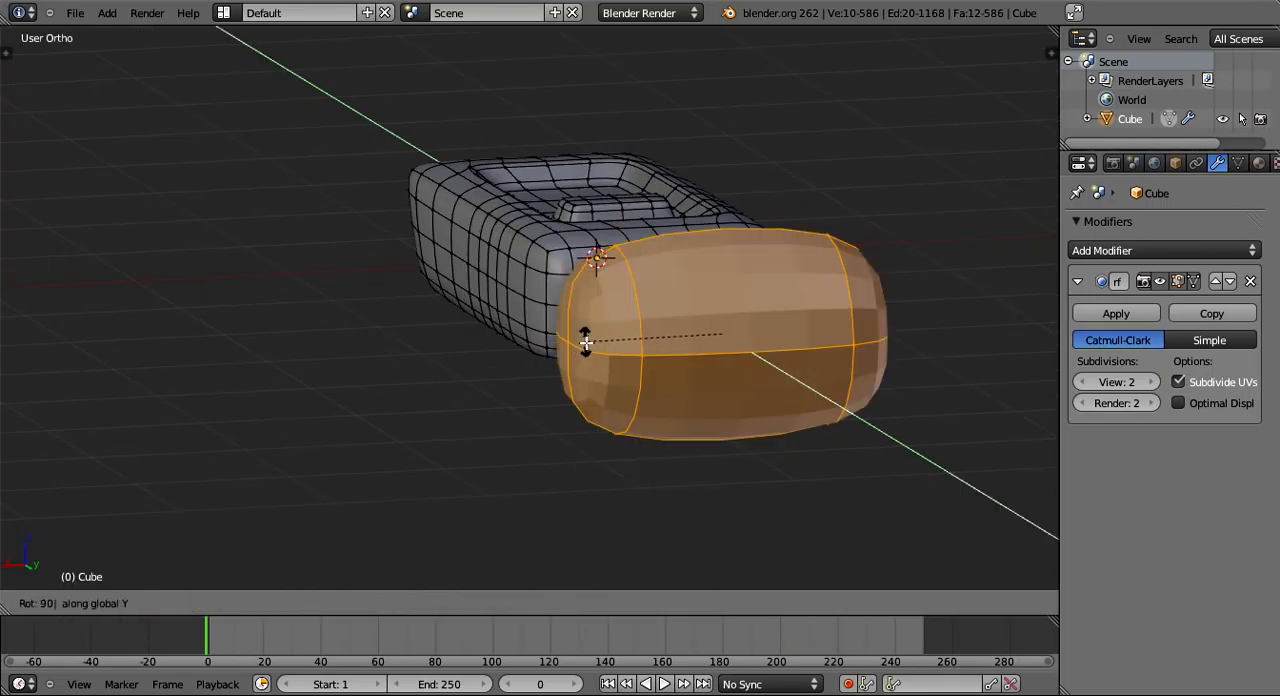
key("Return")
- Move the cylinder freely aside and back to a place just in front of the body's notched end
middle_click_drag(585, 342, 839, 461)
key("g")
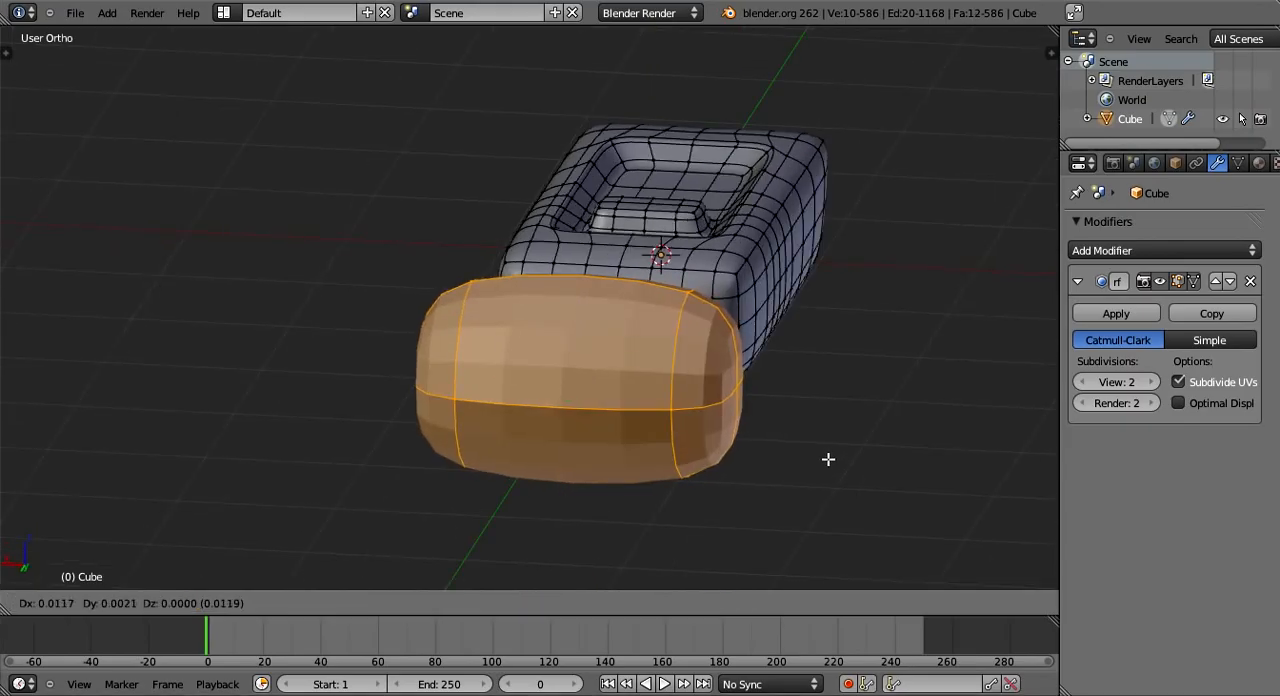
left_click(411, 223)
scroll(534, 393, "down", 5)
middle_click_drag(534, 393, 504, 315)
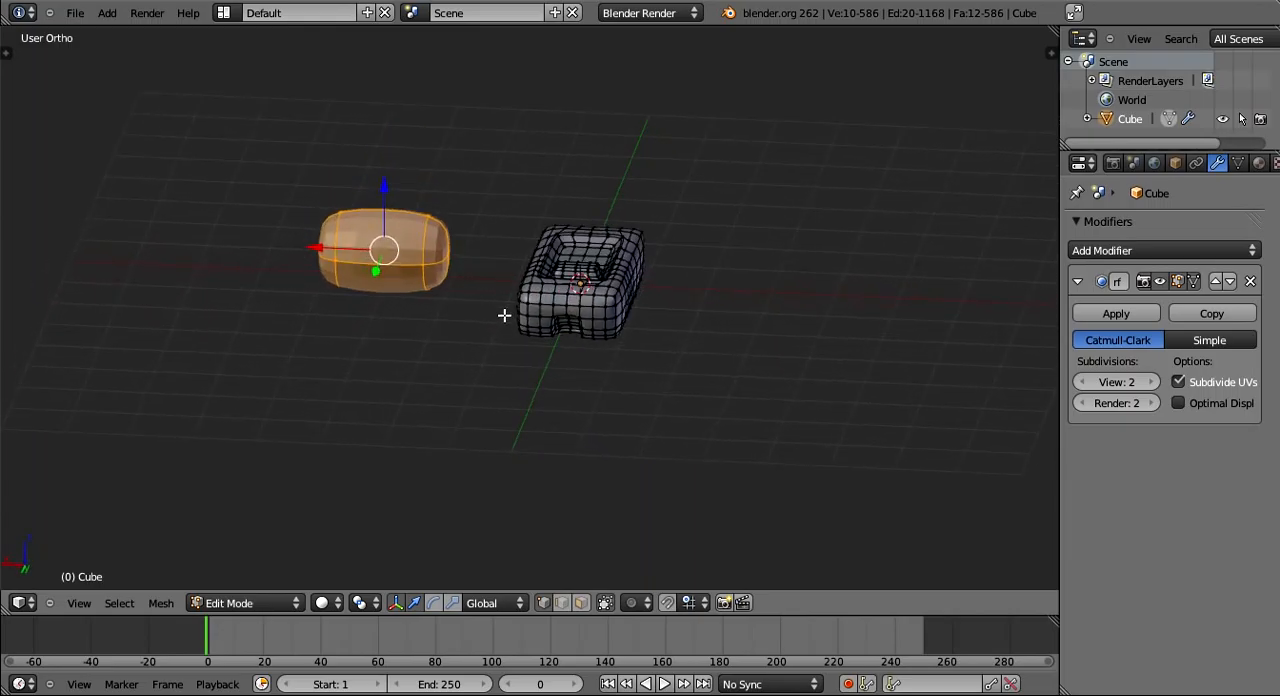
key("g")
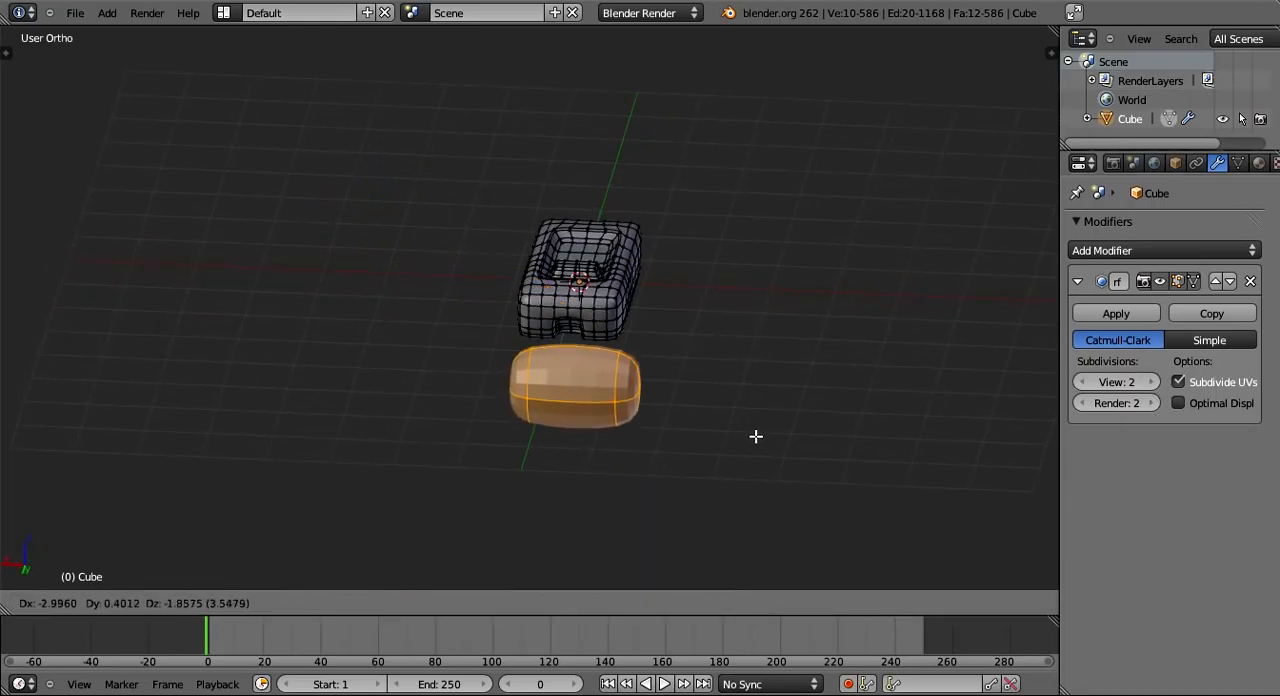
left_click(754, 437)
- Scale the cylinder uniformly to about 0.96 of its size
middle_click_drag(754, 437, 605, 377)
scroll(631, 453, "up", 5)
key("s")
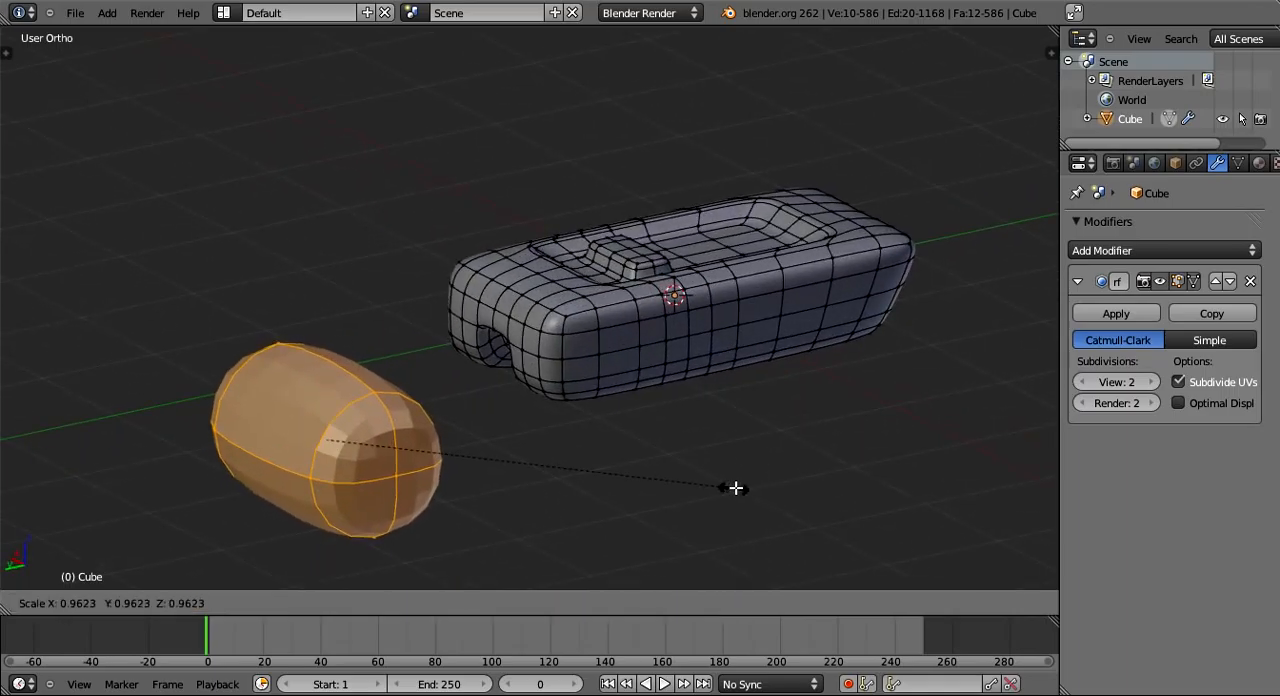
left_click(735, 487)
- Move the cylinder along Y until it sits close to the body's notched end
middle_click_drag(735, 487, 546, 434)
key("g")
key("y")
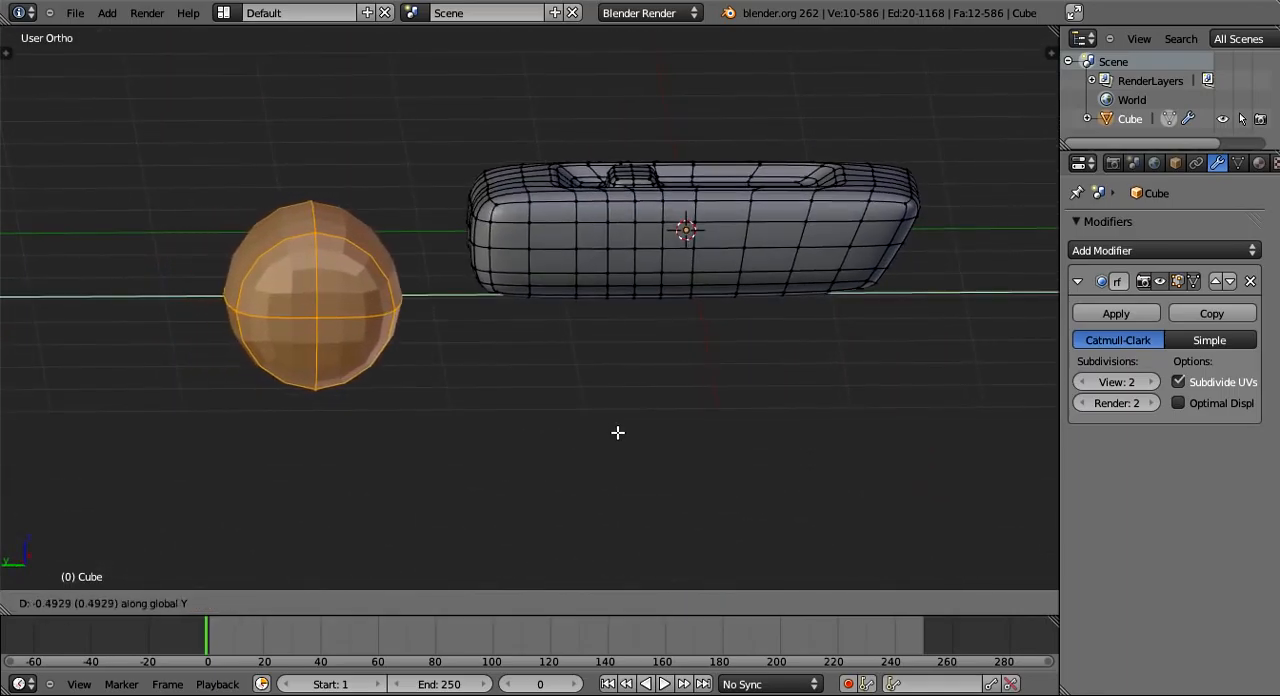
left_click(671, 426)
middle_click_drag(671, 426, 743, 506)
scroll(715, 417, "up", 3)
key("g")
key("x")
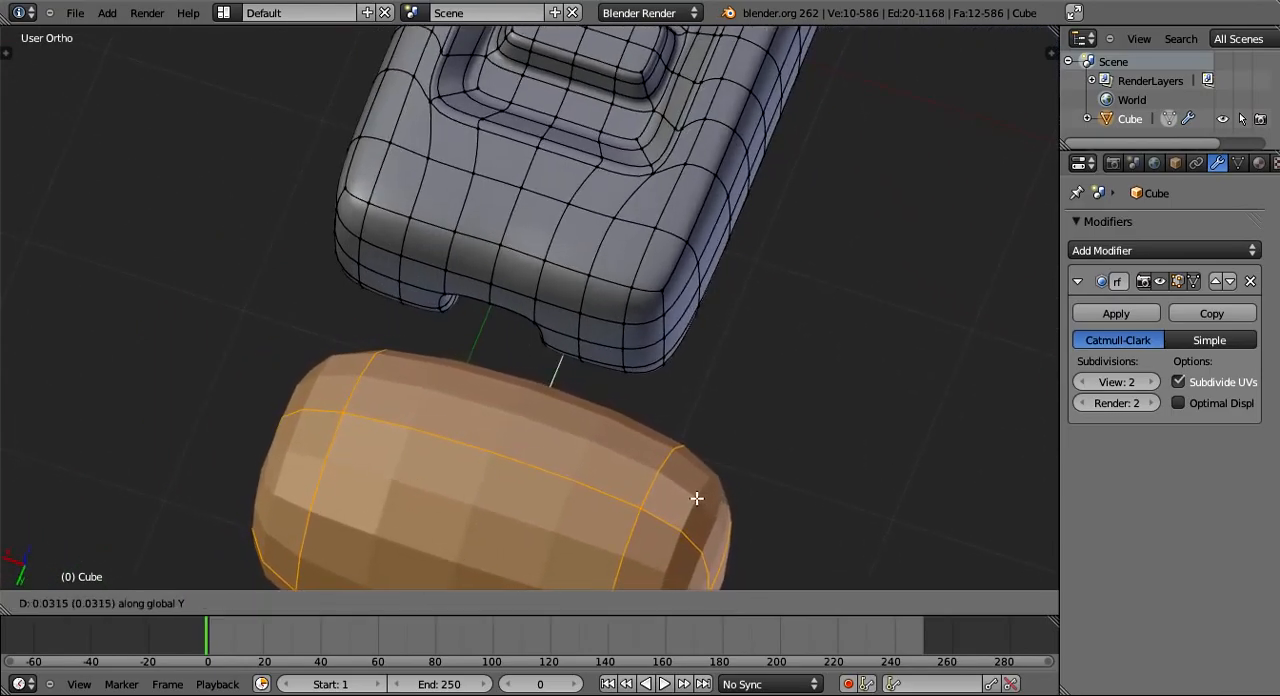
left_click(654, 484)
- Scale the cylinder down to about 0.24 of its size and round it with To Sphere at about 0.95
middle_click_drag(654, 484, 800, 409)
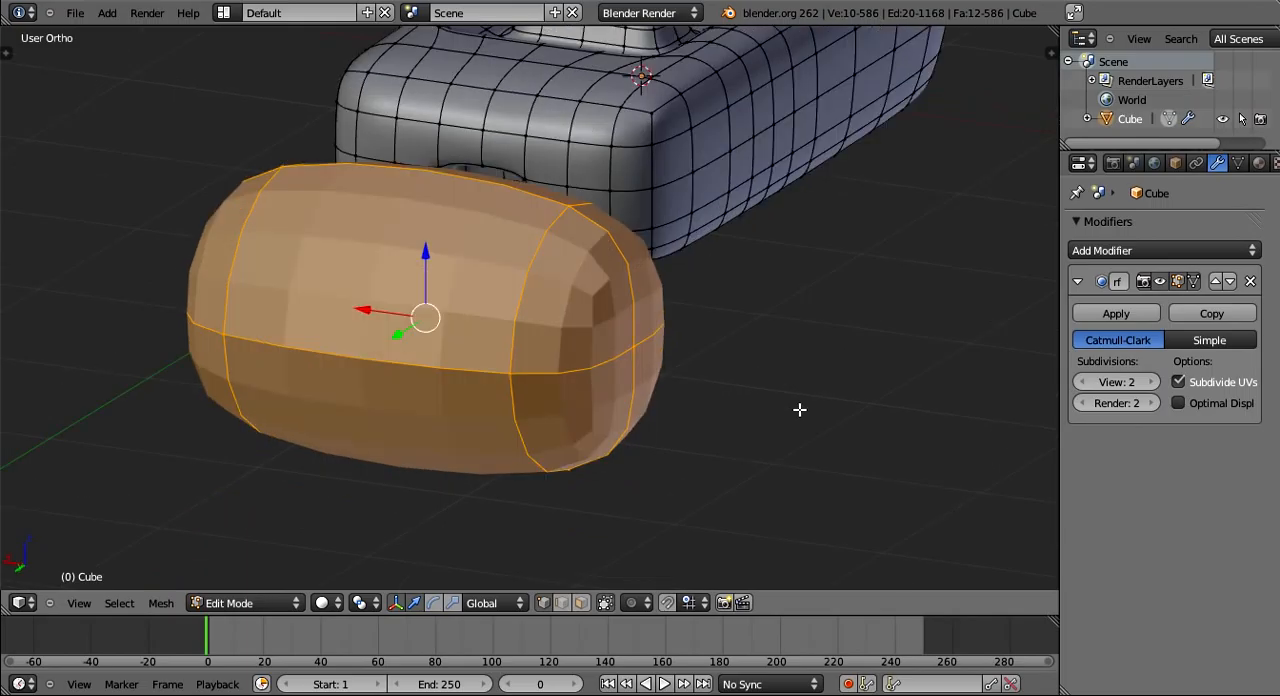
key("alt+s")
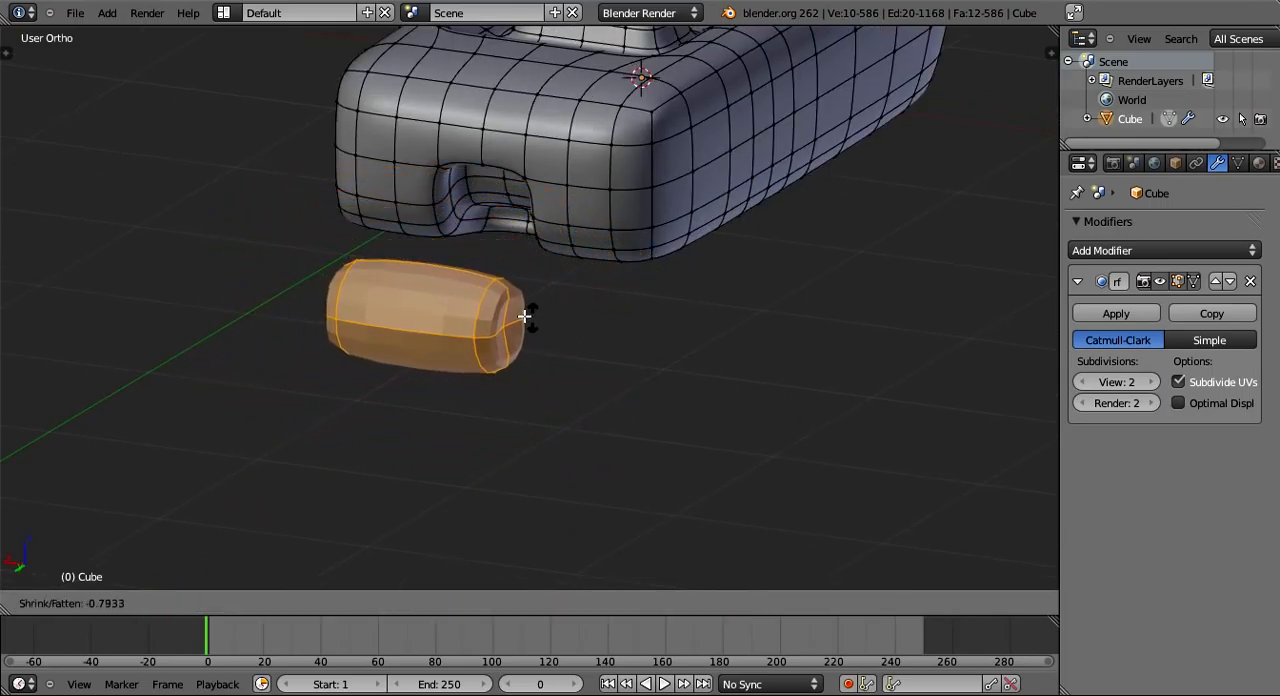
right_click(617, 346)
key("s")
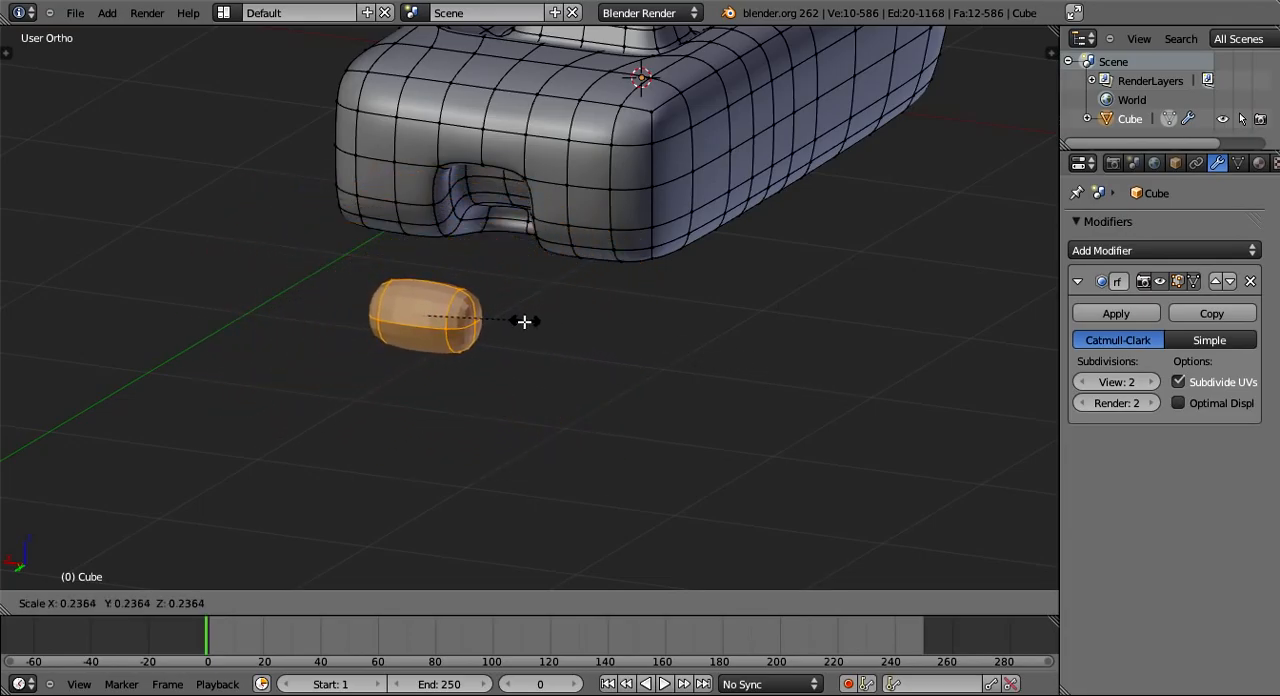
left_click(524, 321)
key("shift+alt+s")
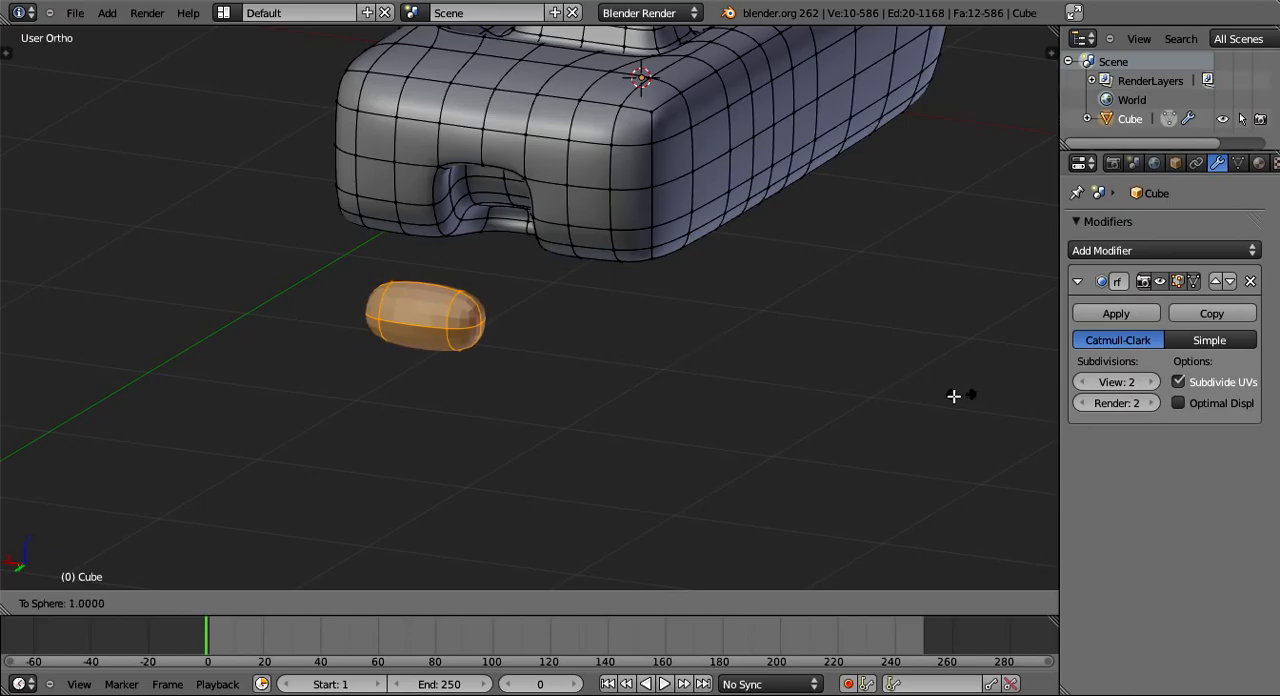
left_click(954, 396)
- Reshape the small cylinder with Shrink/Fatten, scaling it up between two passes, and deselect everything
key("alt+s")
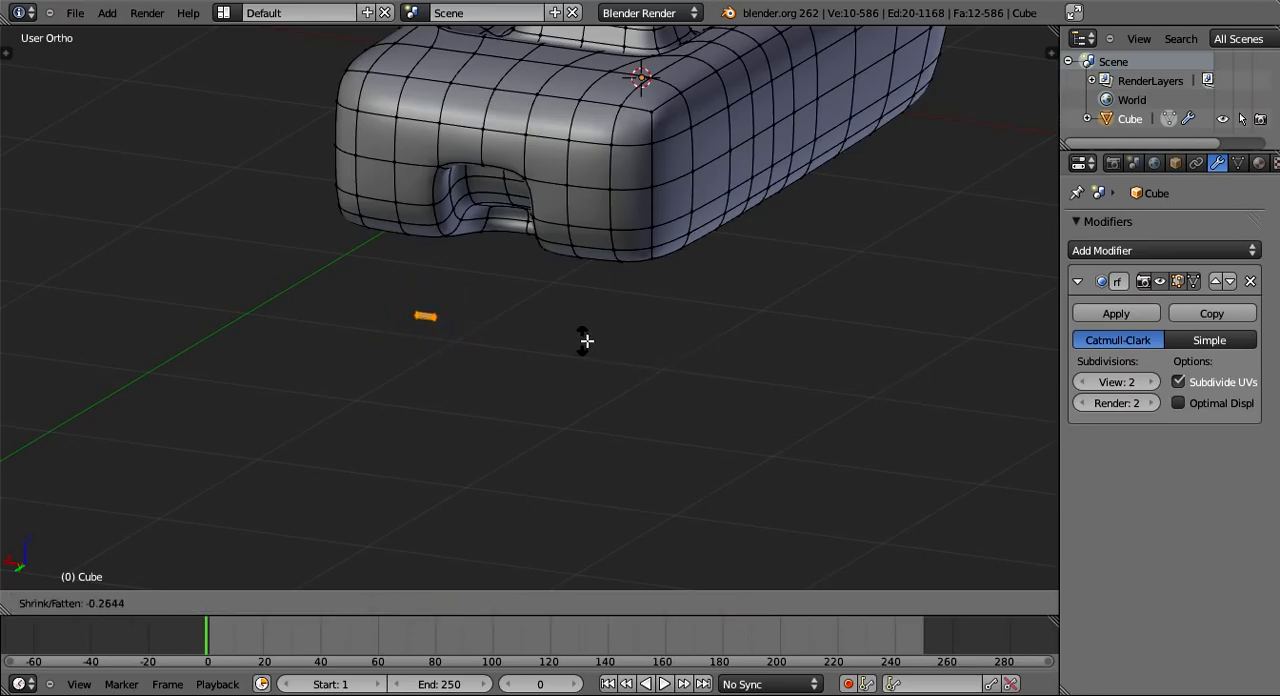
left_click(557, 340)
key("s")
left_click(914, 420)
key("alt+s")
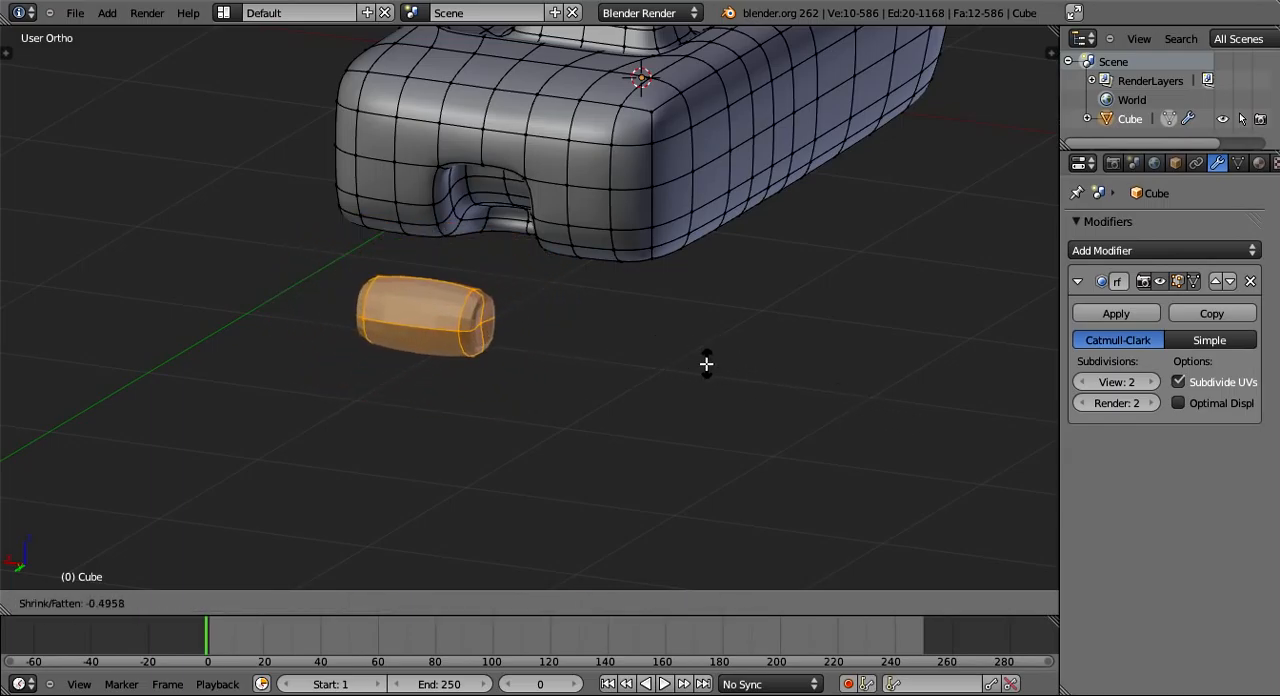
left_click(516, 407)
key("a")
middle_click_drag(516, 407, 564, 402)
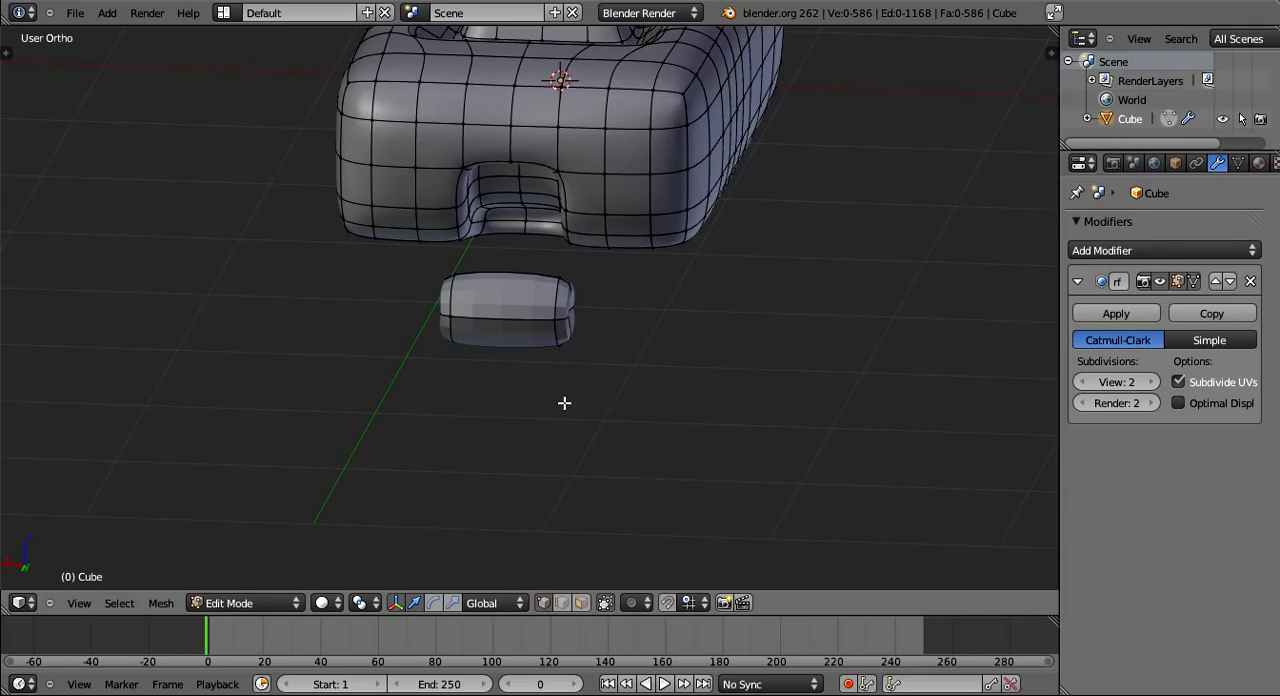
- Add a loop cut around the middle of the small cylinder
right_click(590, 368)
scroll(643, 442, "up", 4)
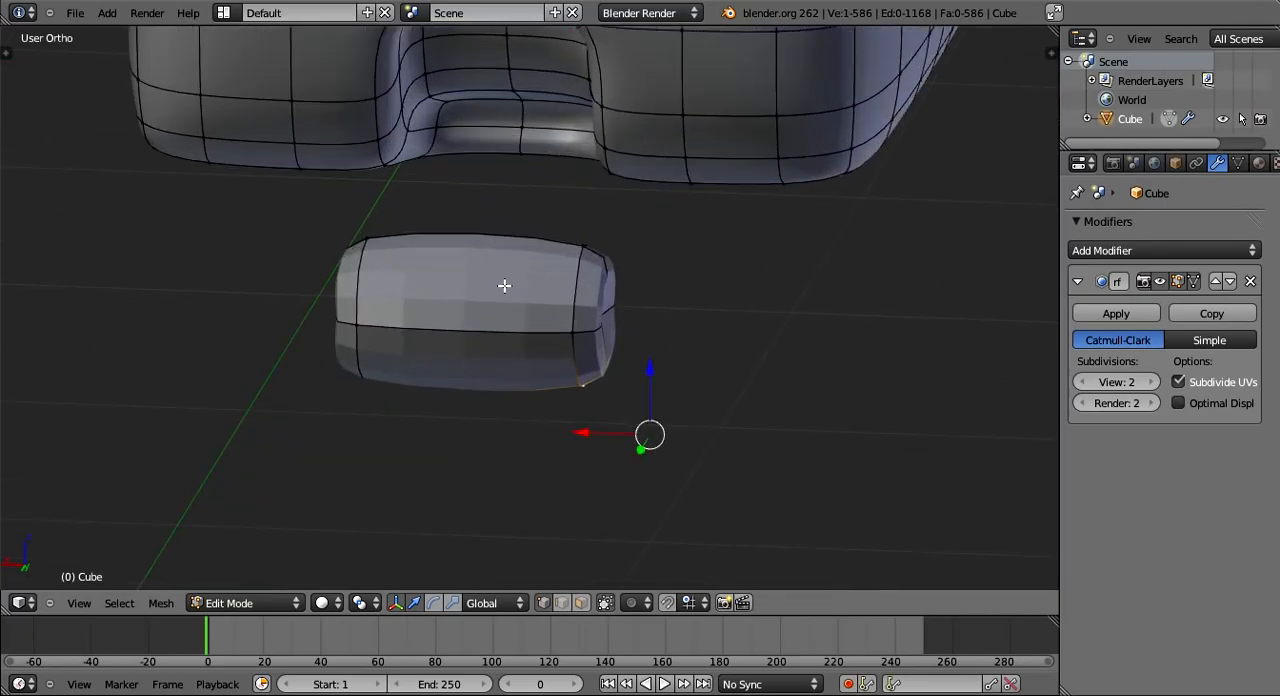
scroll(504, 285, "up", 1)
key("ctrl+r")
left_click(449, 334)
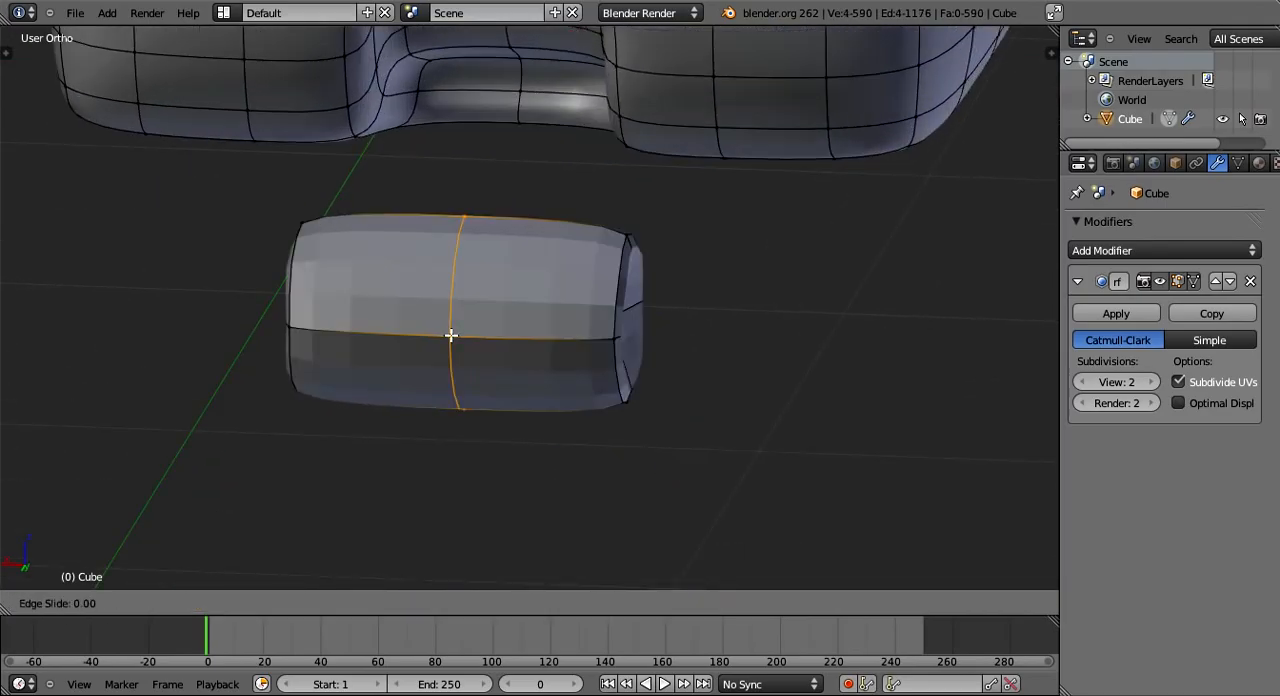
left_click(910, 464)
middle_click_drag(910, 464, 713, 446)
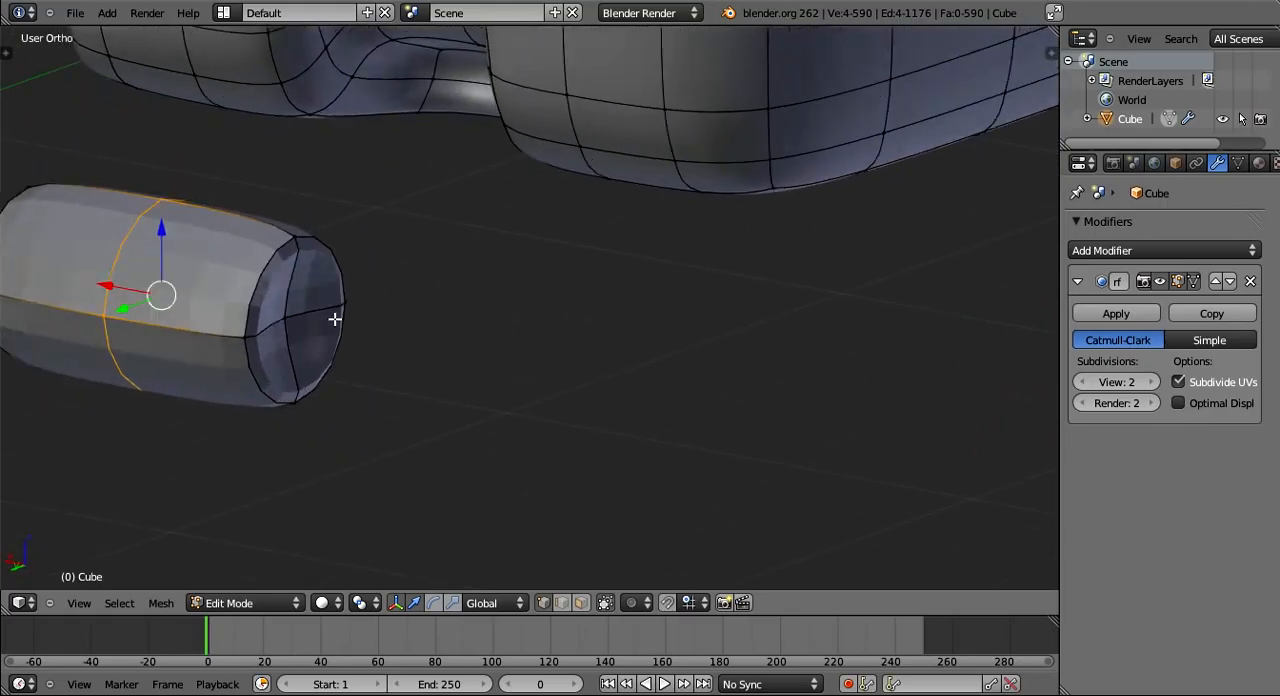
- Open both ends of the small cylinder by deleting the centre vertex of each end cap
right_click(318, 319)
middle_click_drag(428, 328, 560, 352)
key("x")
middle_click_drag(734, 409, 575, 258)
left_click(665, 401)
right_click(912, 276)
key("x")
left_click(766, 420)
- Select the whole small cylinder as linked geometry and slim it with Shrink/Fatten
key("l")
scroll(357, 231, "down", 2)
scroll(575, 258, "down", 1)
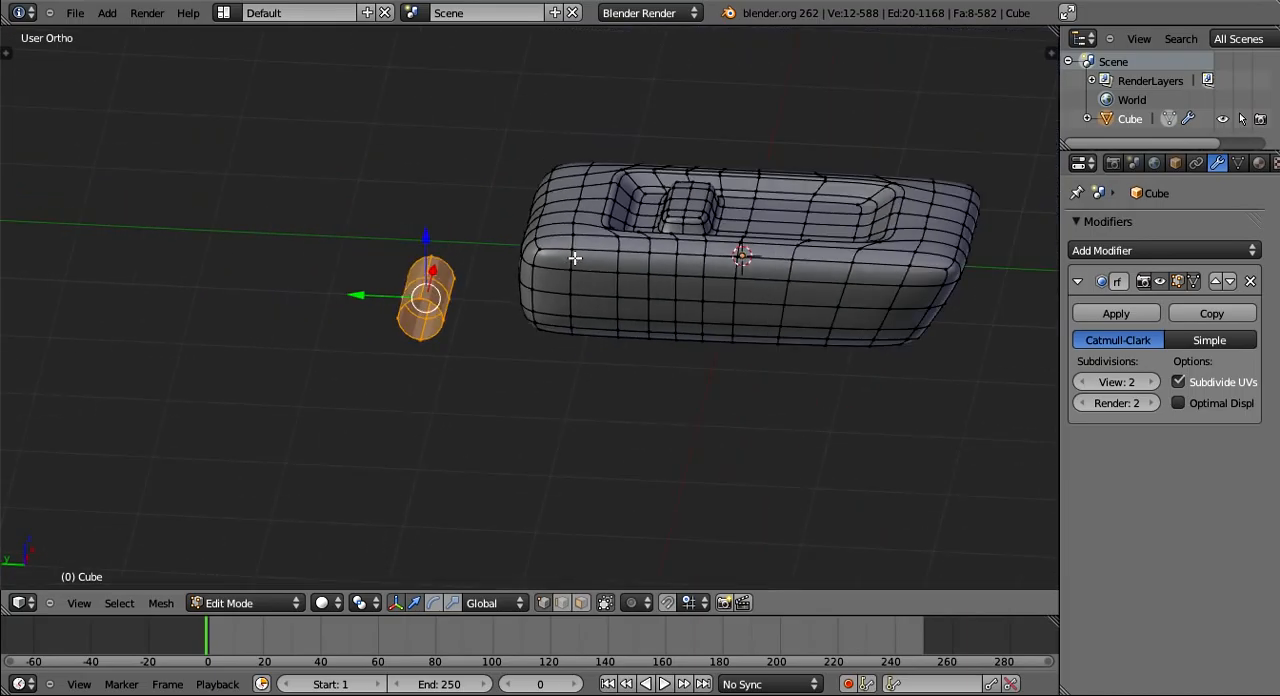
right_click(575, 258)
key("ctrl+l")
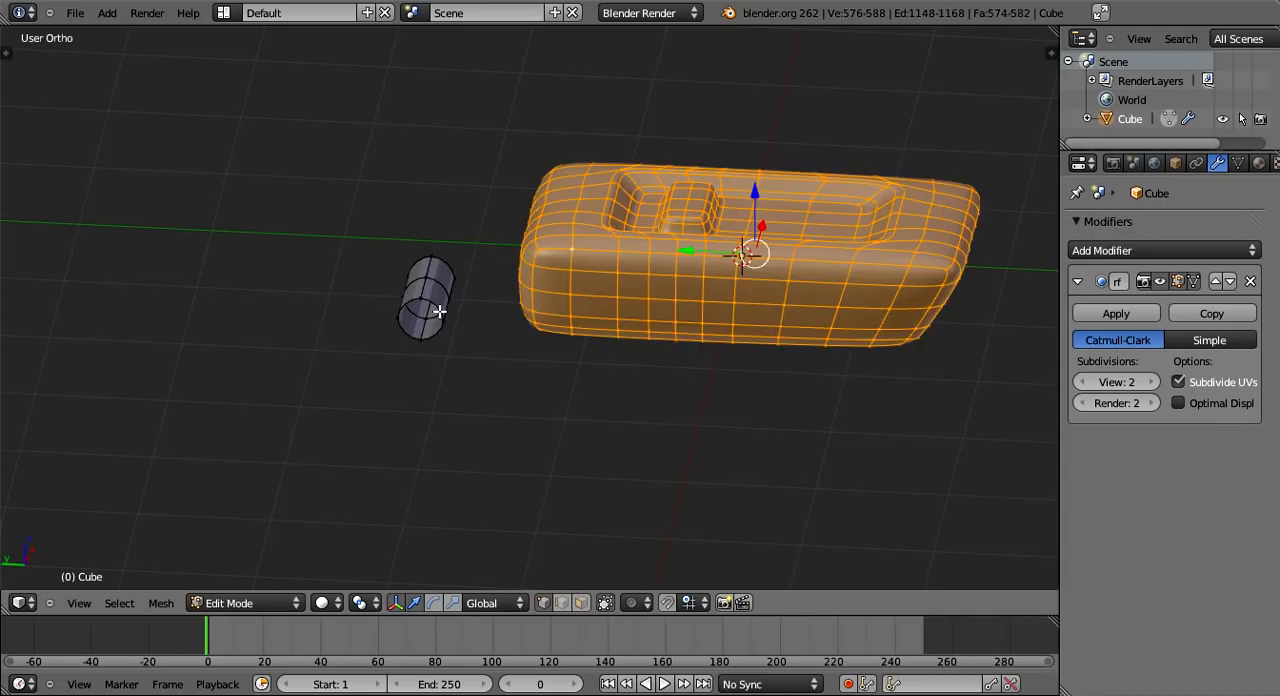
right_click(440, 312)
key("ctrl+l")
scroll(420, 326, "up", 7)
middle_click_drag(414, 346, 774, 371)
key("alt+s")
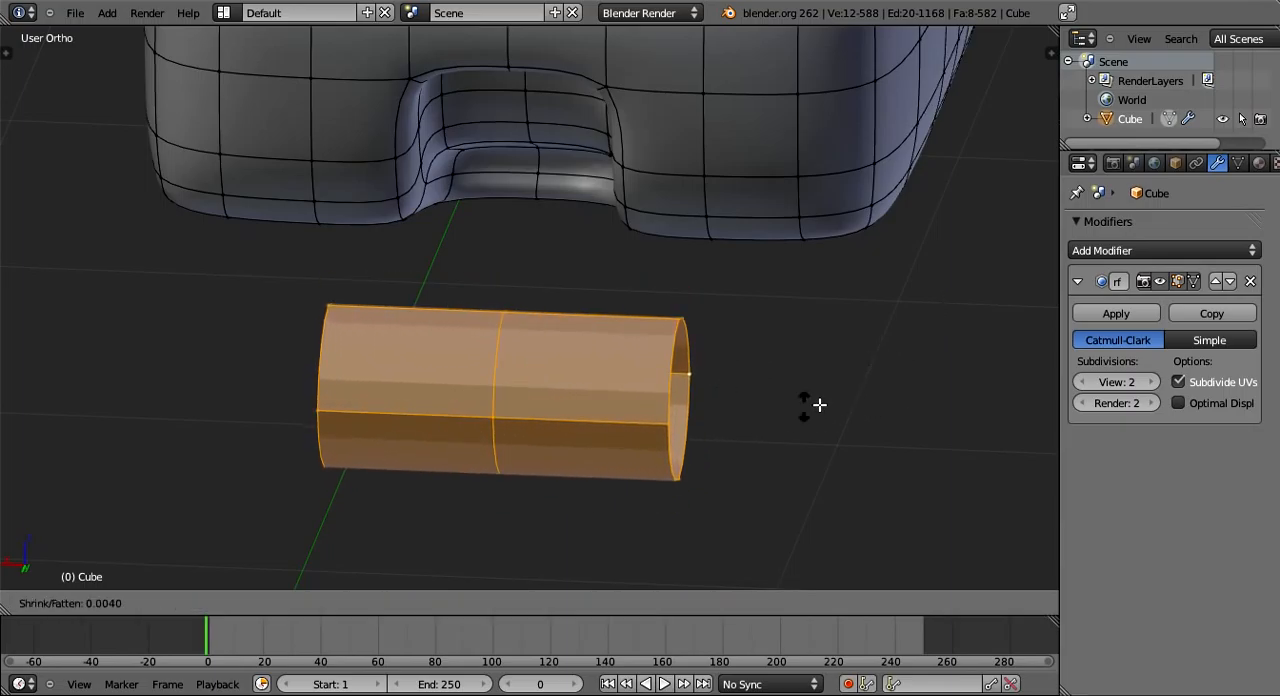
left_click(909, 366)
- Move the cylinder into the notch at the body's end so it spans the opening like a crossbar
middle_click_drag(668, 455, 505, 398)
key("g")
left_click(759, 315)
middle_click_drag(757, 316, 456, 350)
key("g")
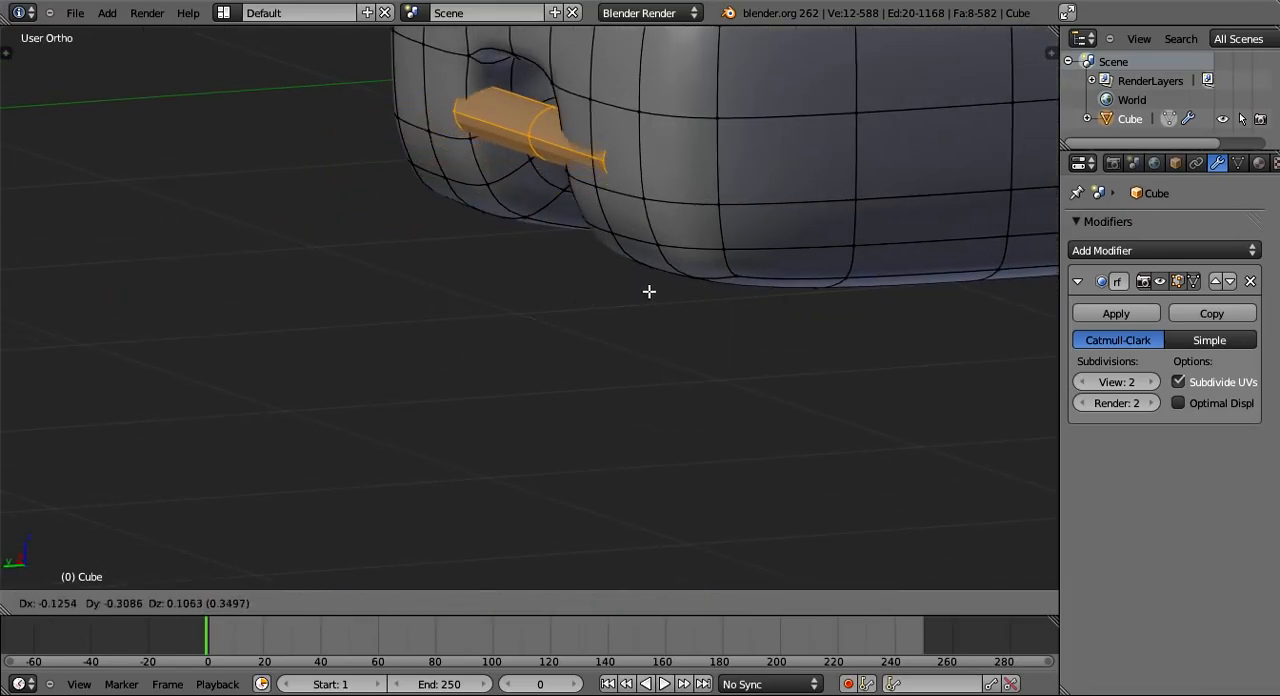
left_click(651, 292)
middle_click_drag(563, 354, 885, 371)
key("g")
left_click(872, 369)
middle_click_drag(722, 379, 613, 352)
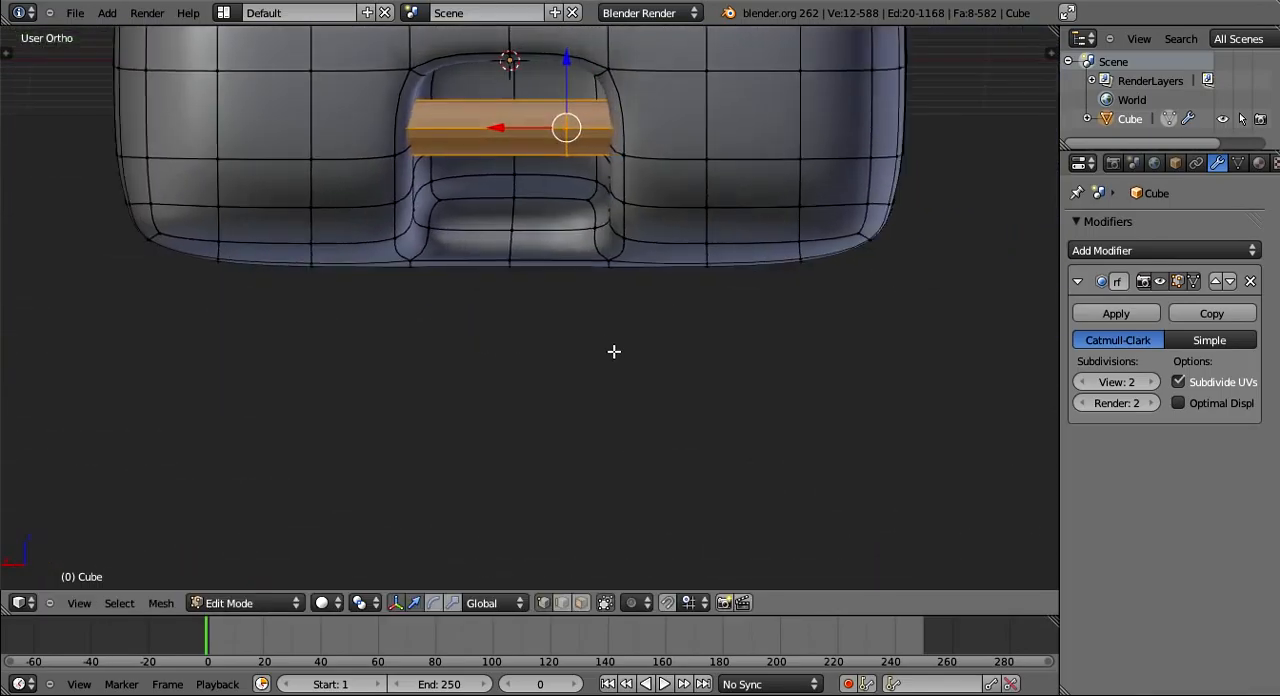
- Scale the crossbar cylinder in the notch, switching the constraint from the X axis to the Z axis
scroll(611, 350, "up", 3)
middle_click_drag(468, 251, 485, 461, "shift")
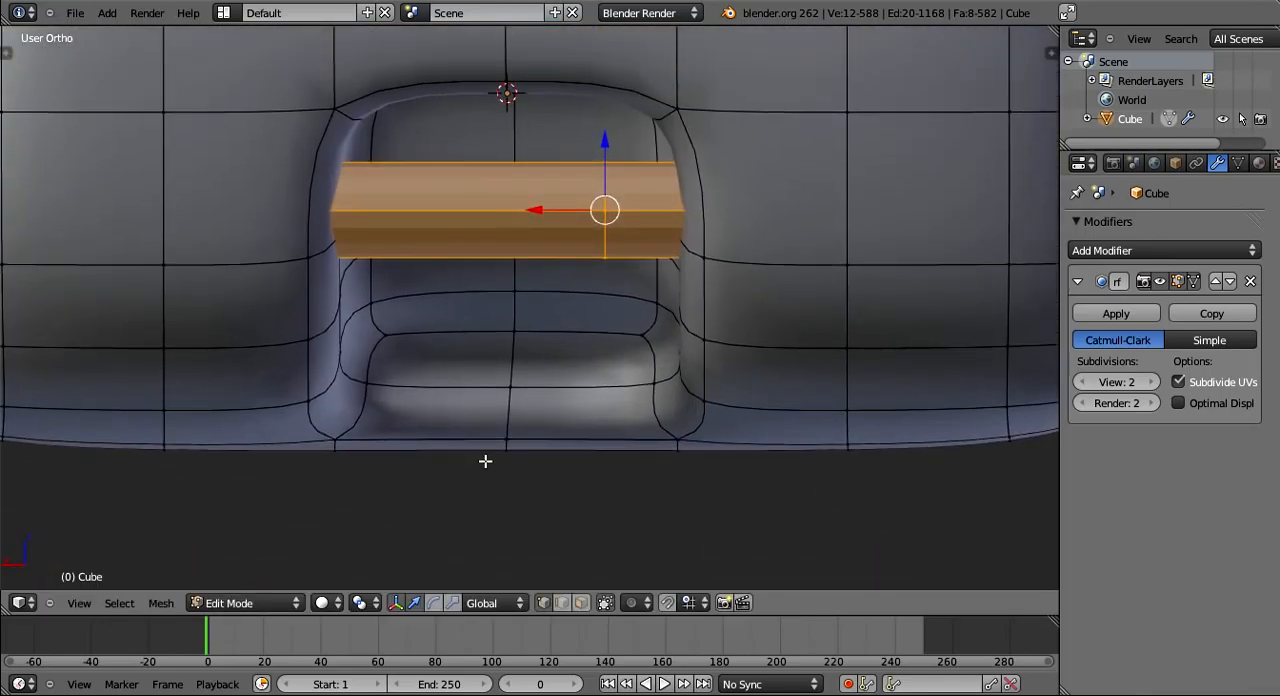
scroll(485, 461, "down", 3)
key("s")
key("x")
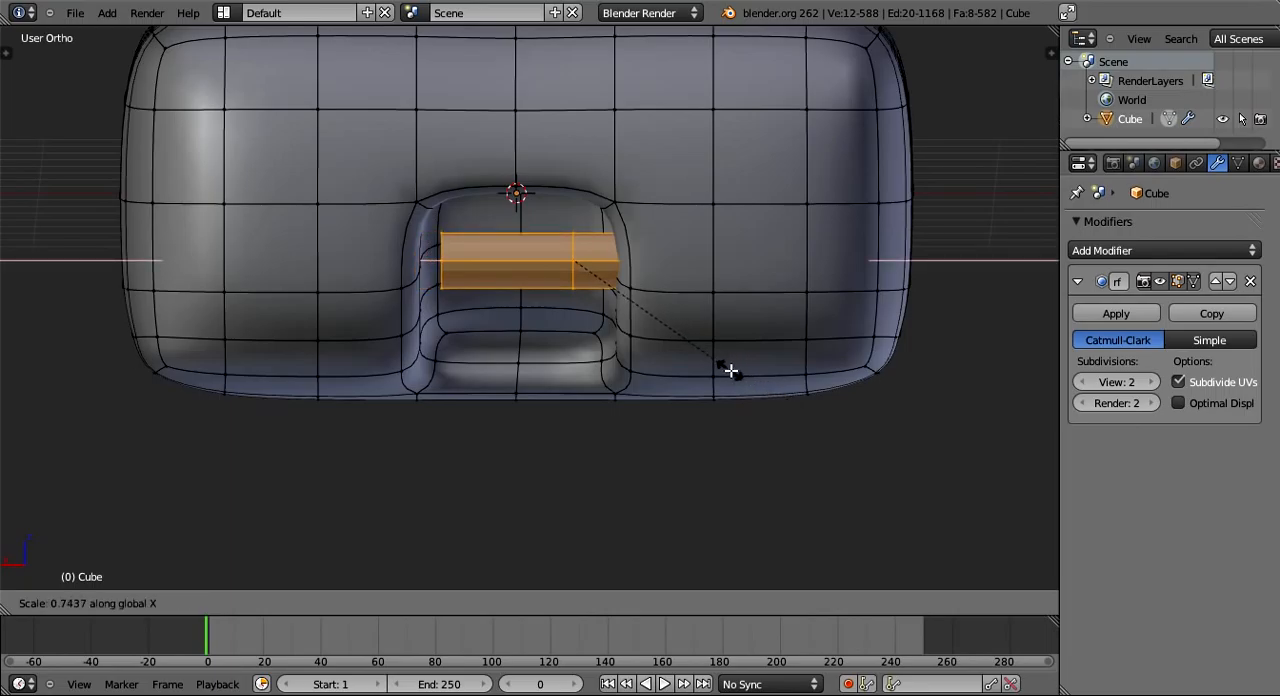
key("z")
left_click(677, 397)
- Switch to Object Mode and apply smooth shading to the whole object
middle_click_drag(677, 397, 576, 371)
key("Tab")
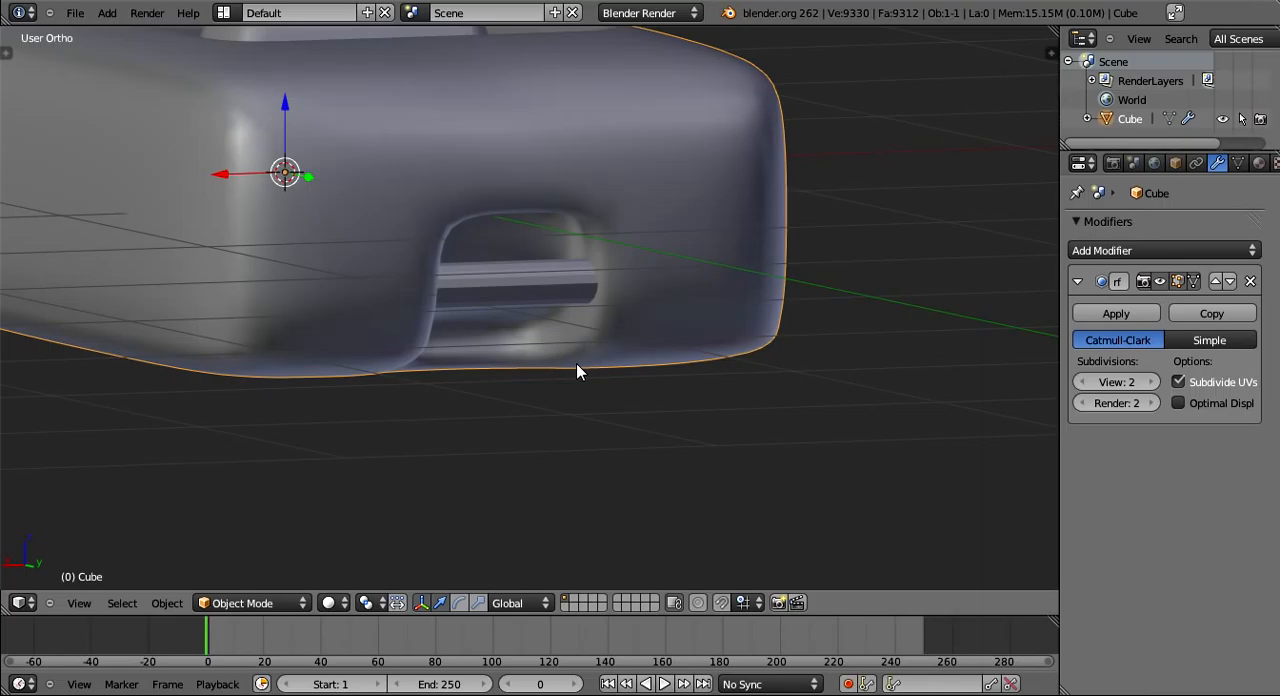
key("t")
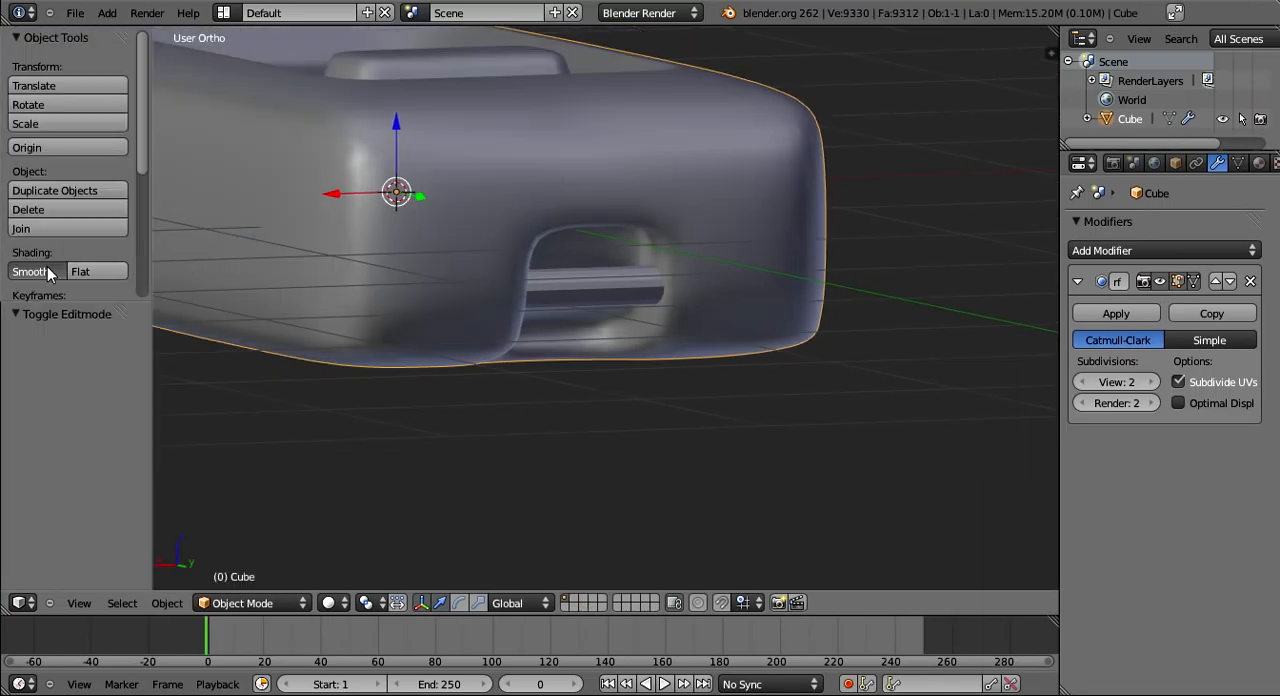
left_click(47, 266)
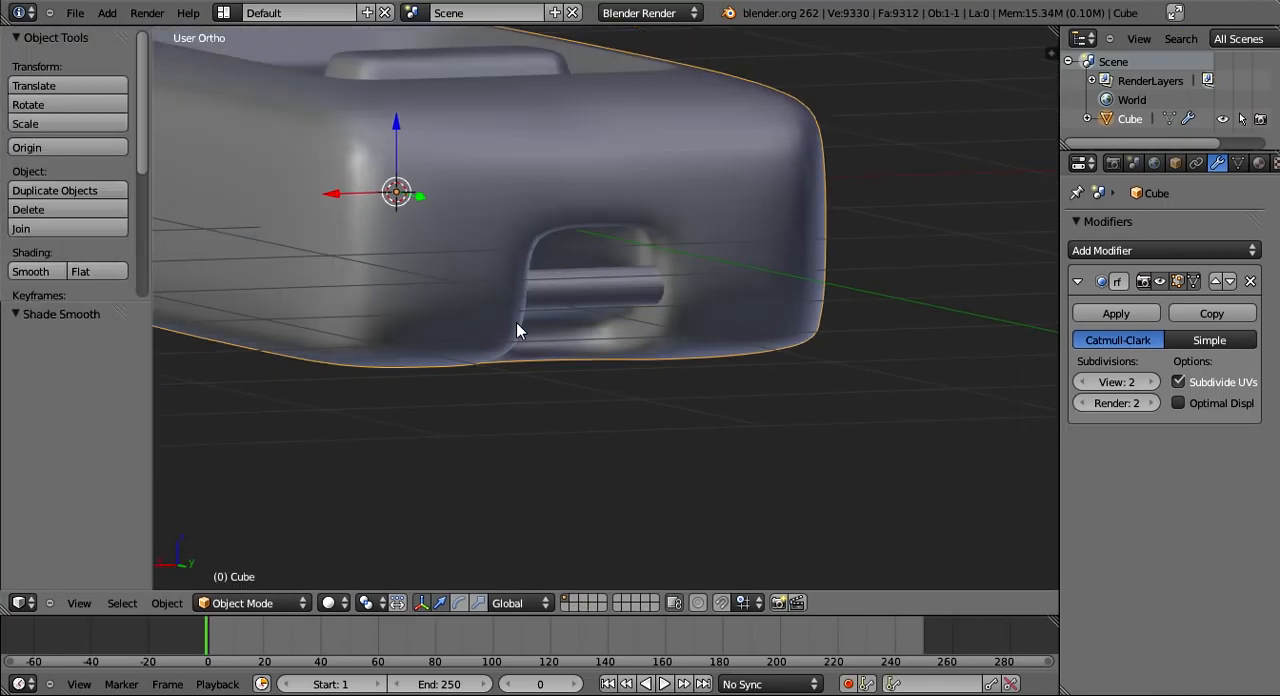
key("t")
- Shift the crossbar cylinder along the Y axis within the notch and return to Object Mode
middle_click_drag(611, 383, 386, 184)
key("Tab")
key("g")
key("y")
left_click(631, 298)
key("Tab")
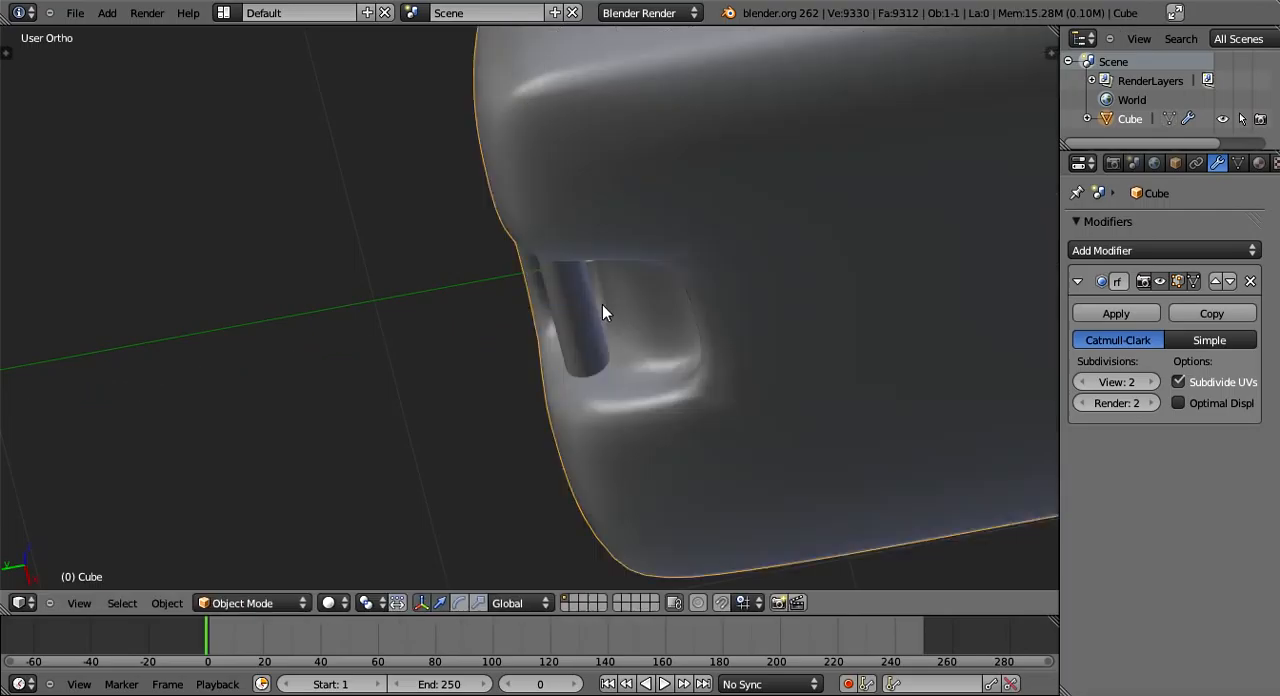
- Lower the crossbar cylinder slightly inside the notch in Edit Mode, leaving the body in place
middle_click_drag(602, 313, 866, 416)
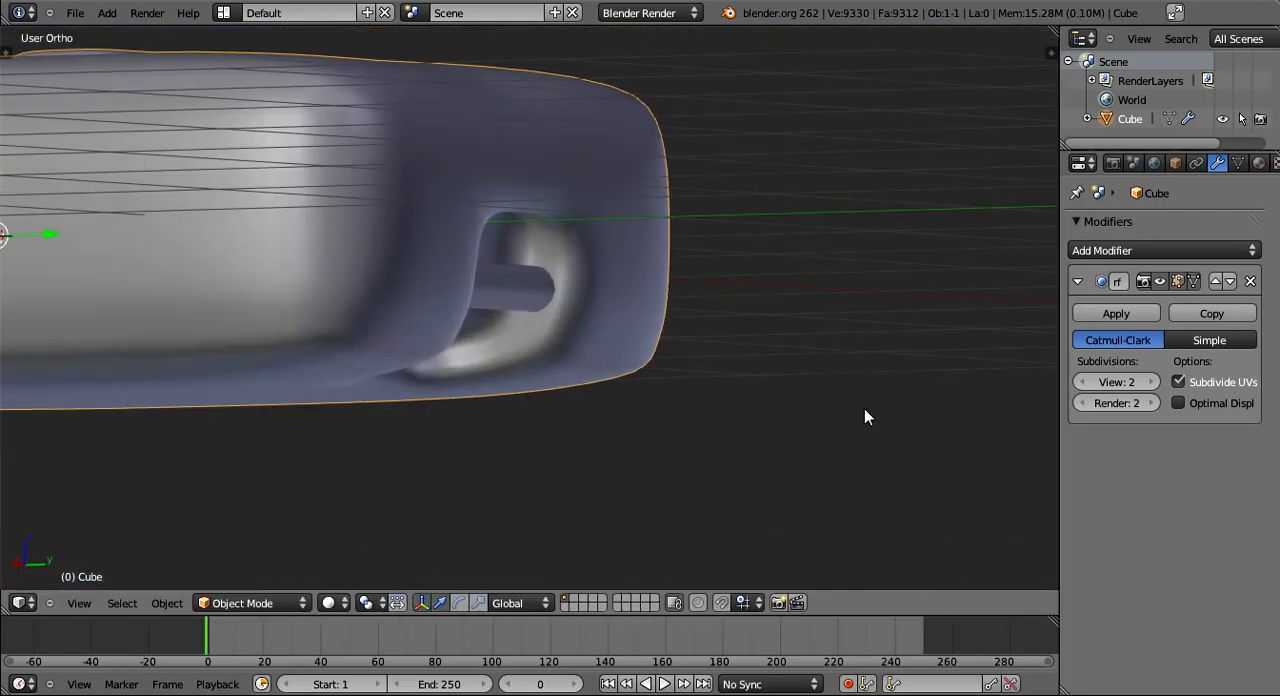
key("Tab")
key("Tab")
key("g")
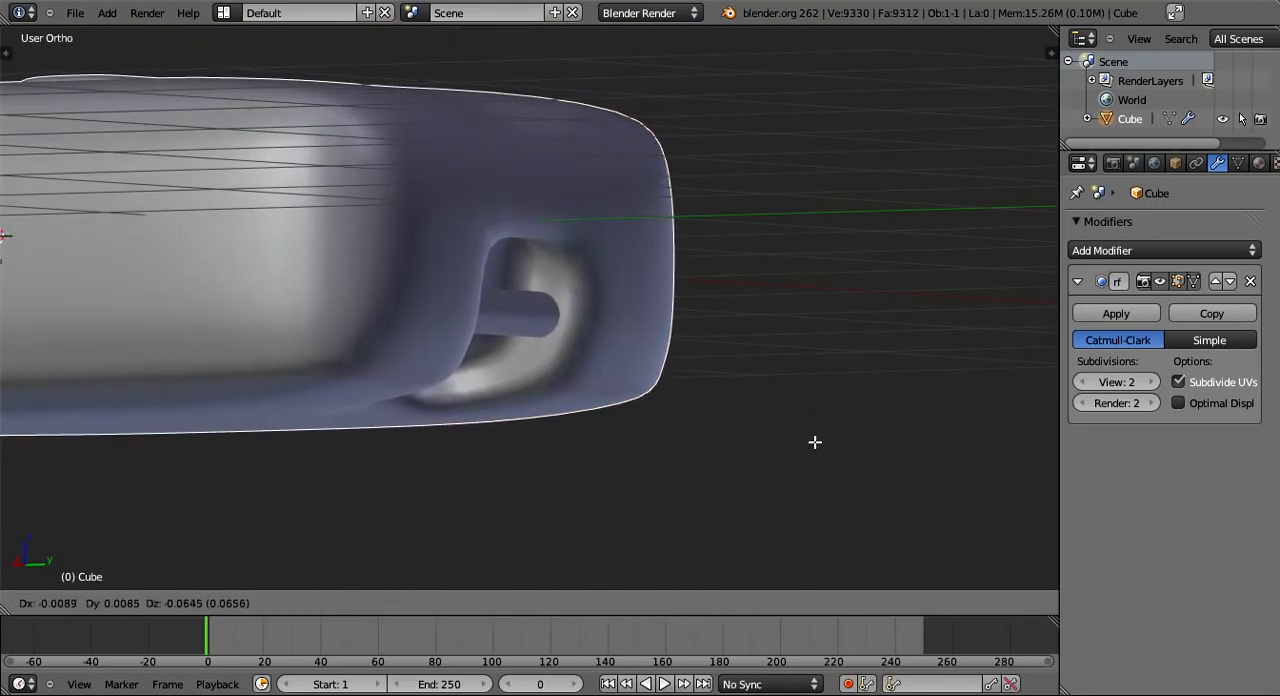
right_click(815, 442)
key("Tab")
key("g")
left_click(805, 464)
key("Tab")
- Save the finished model to its existing file from Object Mode
middle_click_drag(754, 430, 677, 337)
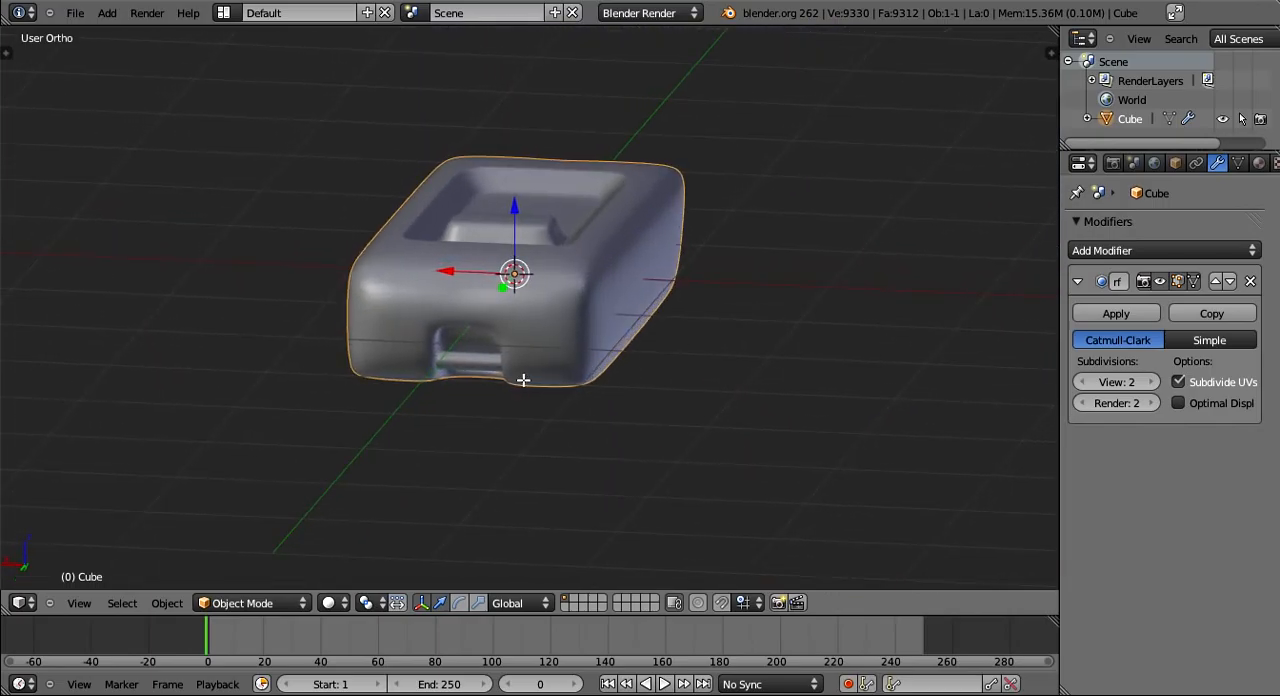
key("Tab")
middle_click_drag(523, 380, 800, 390)
key("Tab")
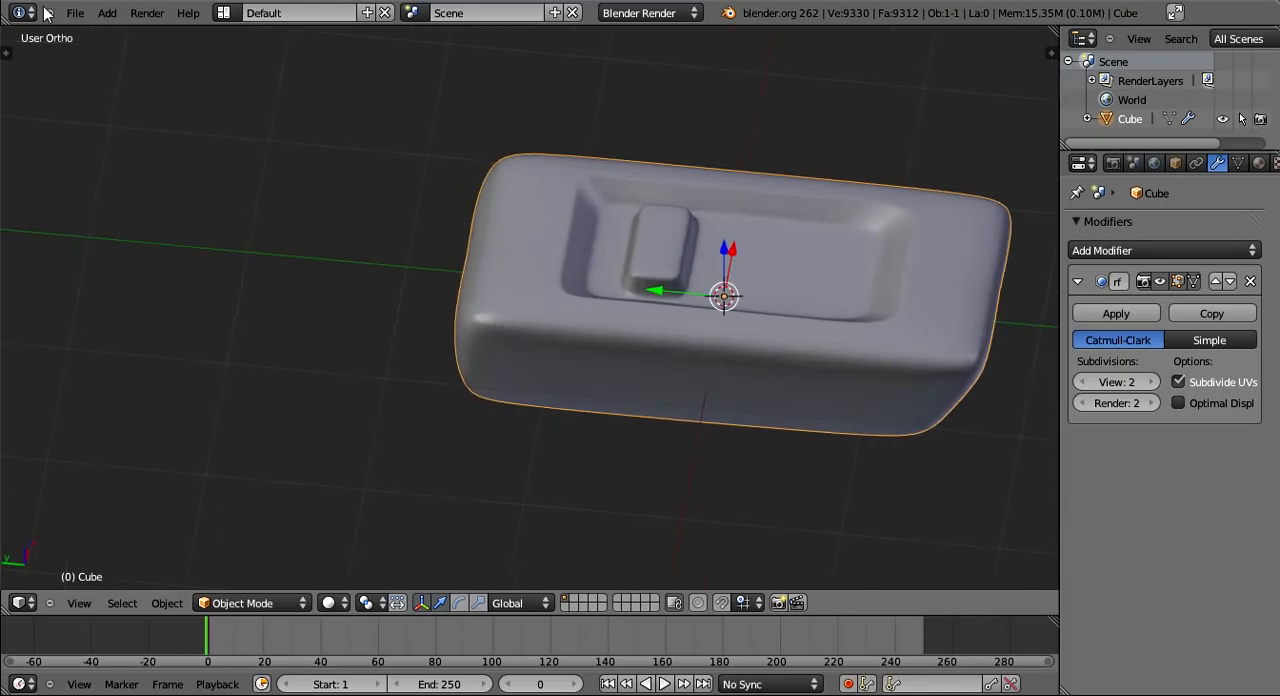
left_click(77, 12)
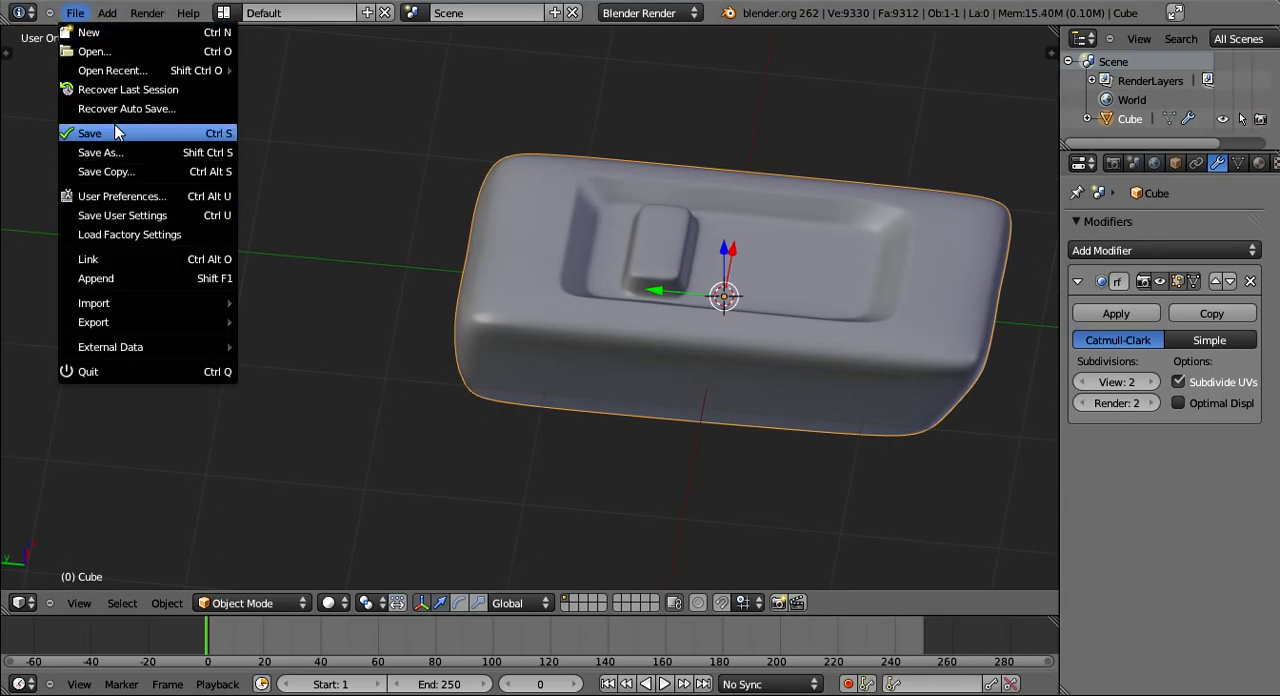
left_click(115, 133)
middle_click_drag(804, 273, 599, 230)
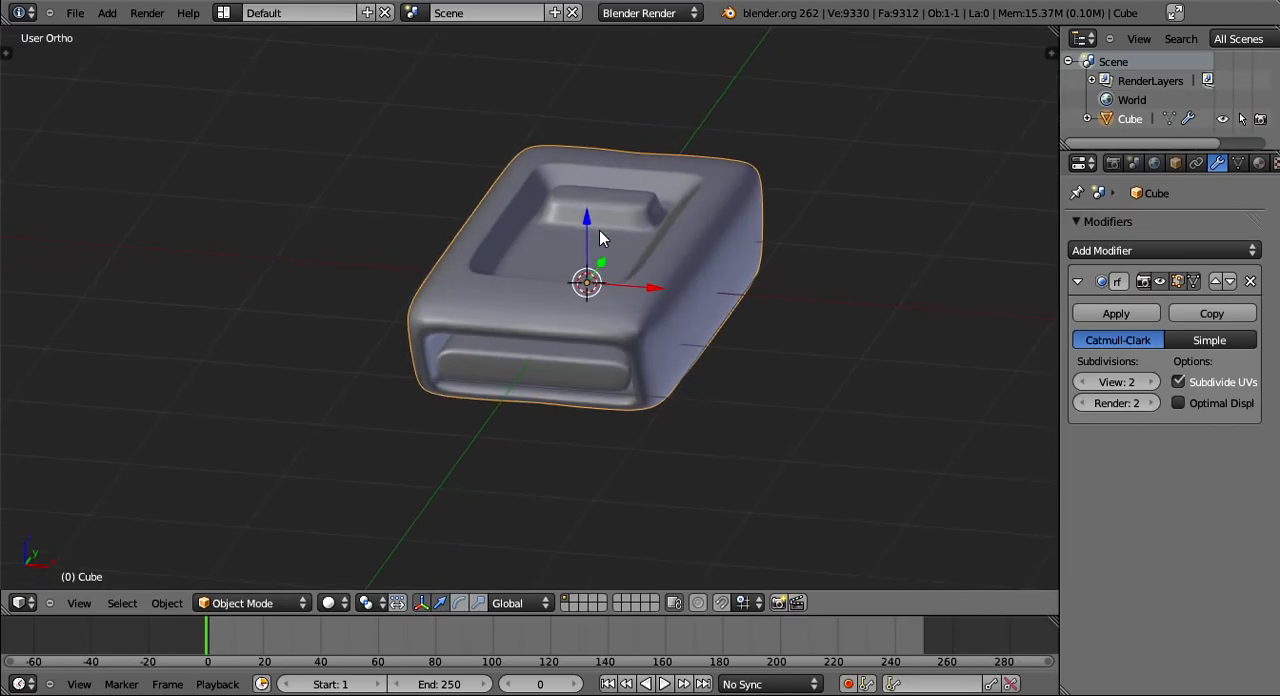